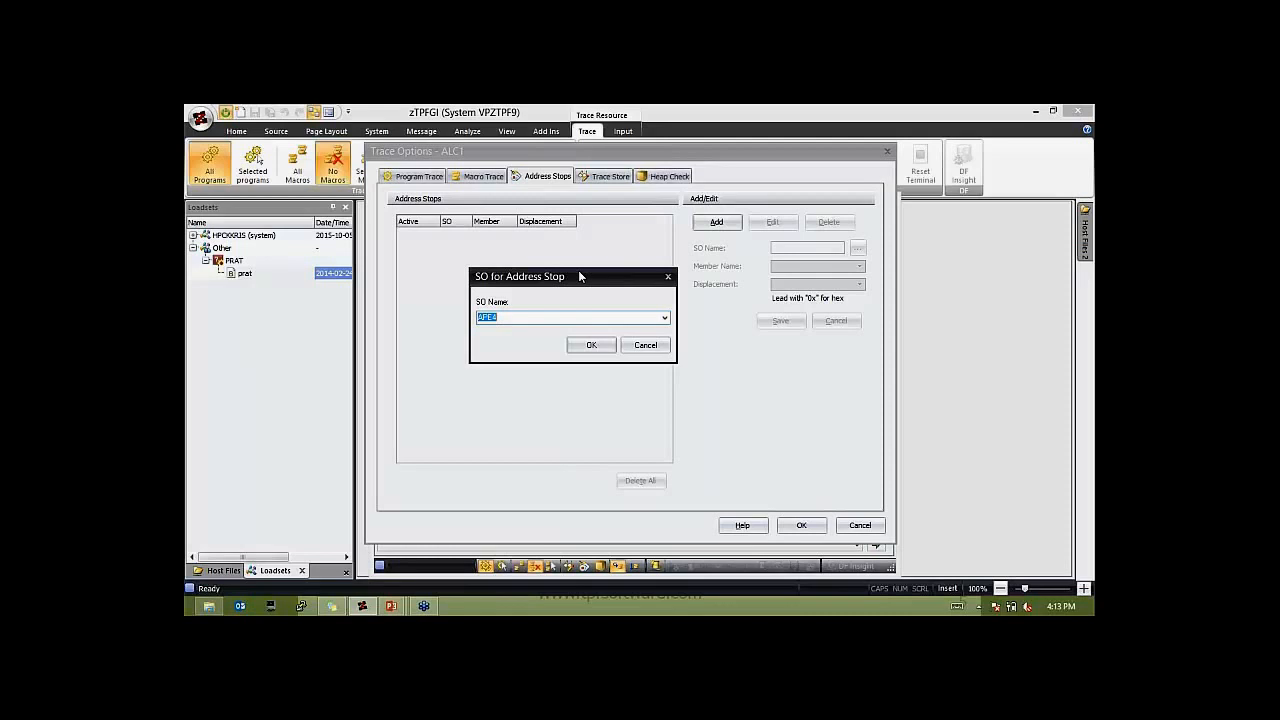
- Set the shared object for the new address stop to PRAT
key(End)
key(BackSpace)
key(BackSpace)
key(BackSpace)
key(BackSpace)
key(Caps_Lock)
text(PRAT)
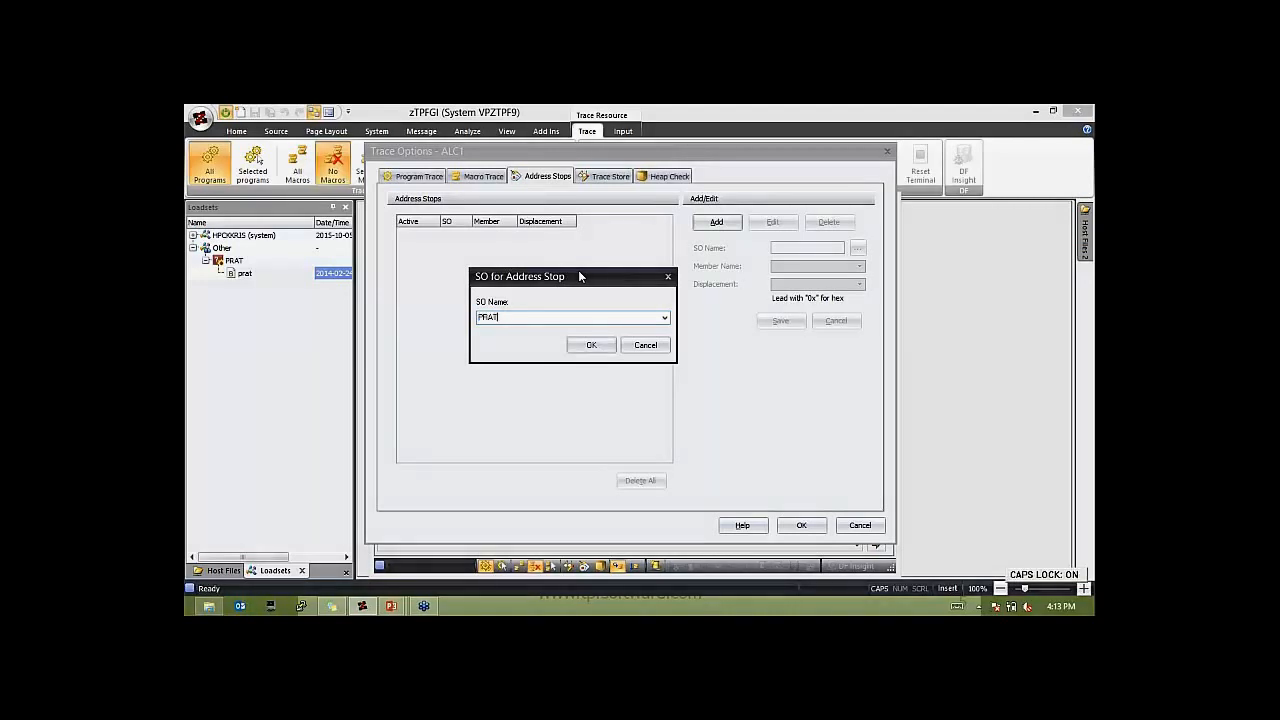
key(Return)
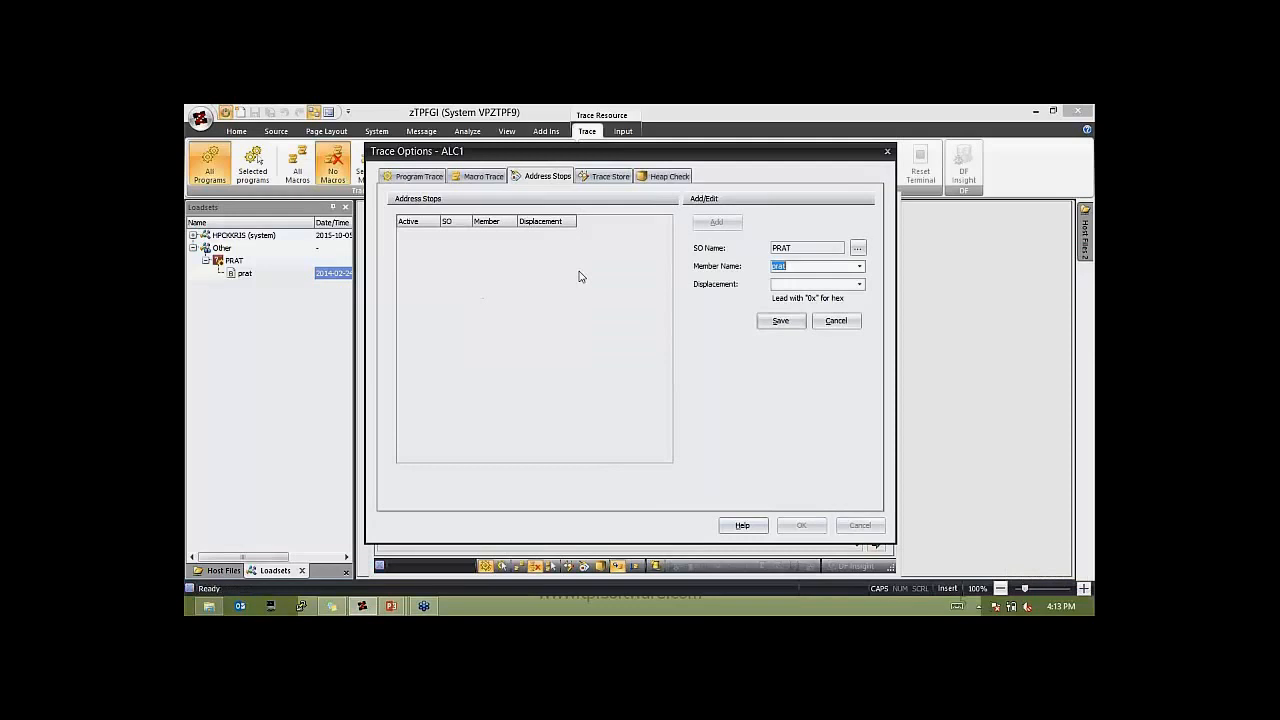
- Keep member prat for the PRAT address stop, set its displacement to 0x84 and save it
click(859, 267)
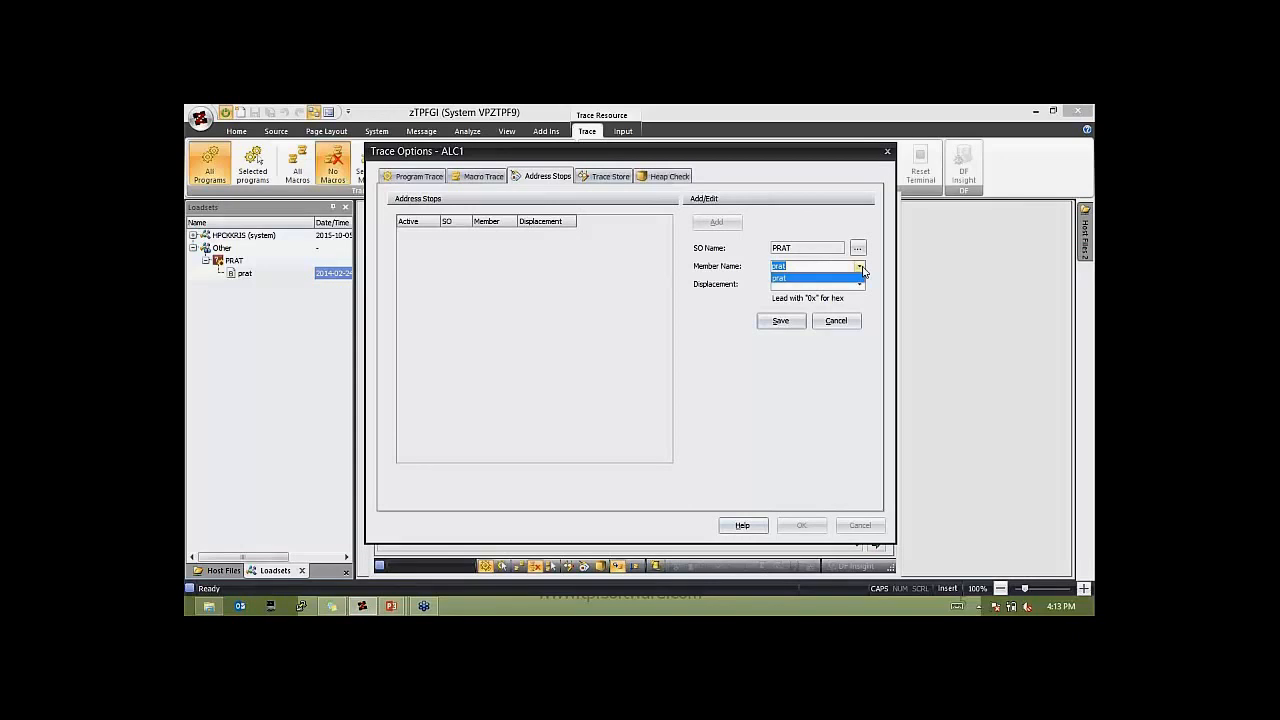
click(838, 266)
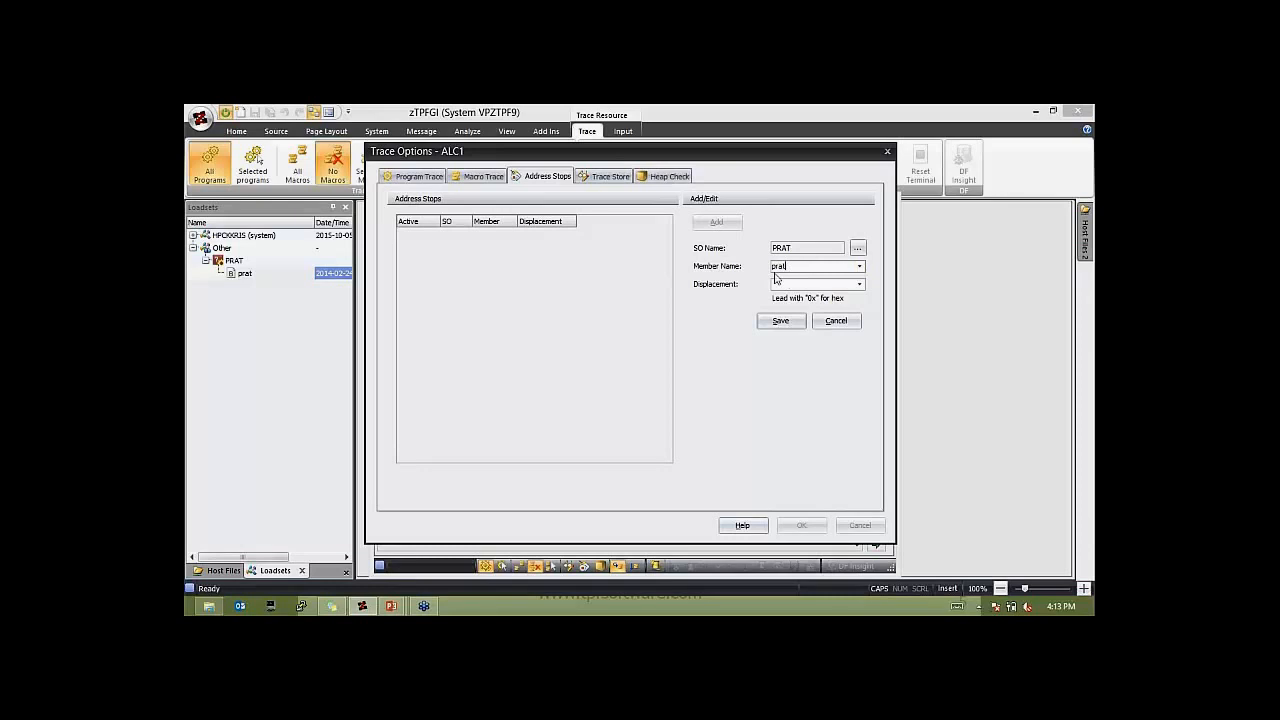
click(797, 284)
text(0x)
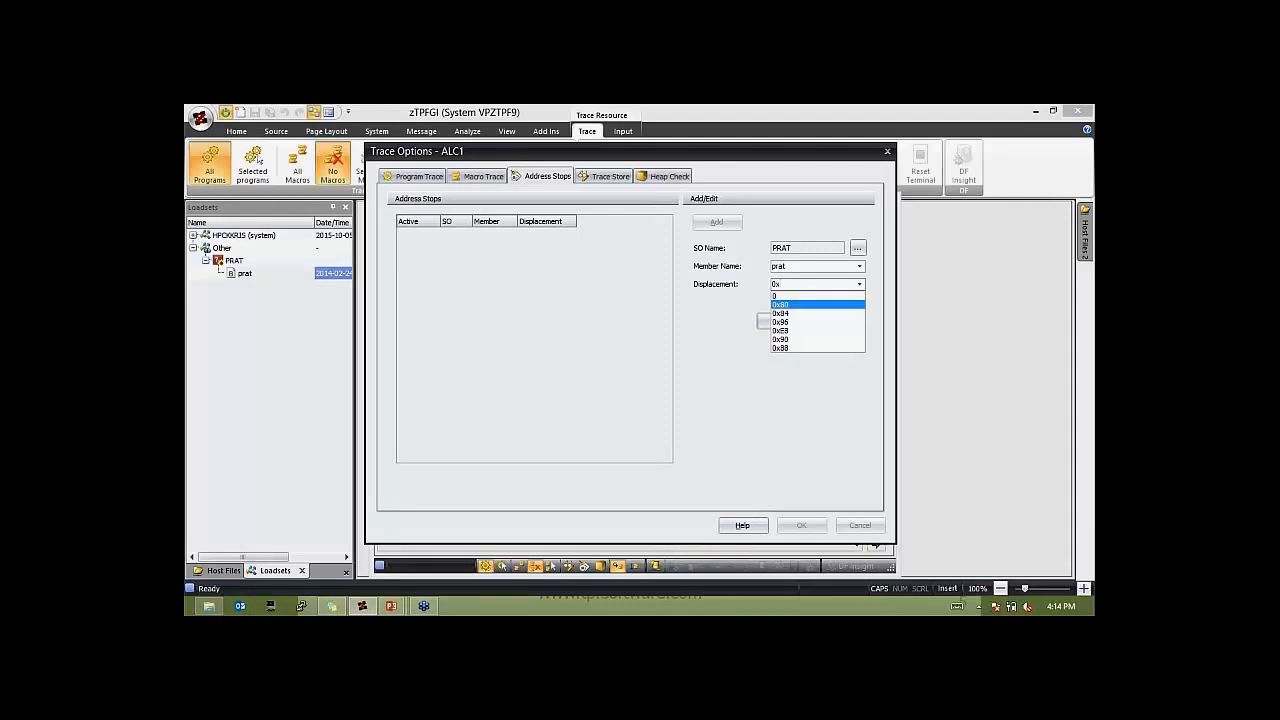
text(84)
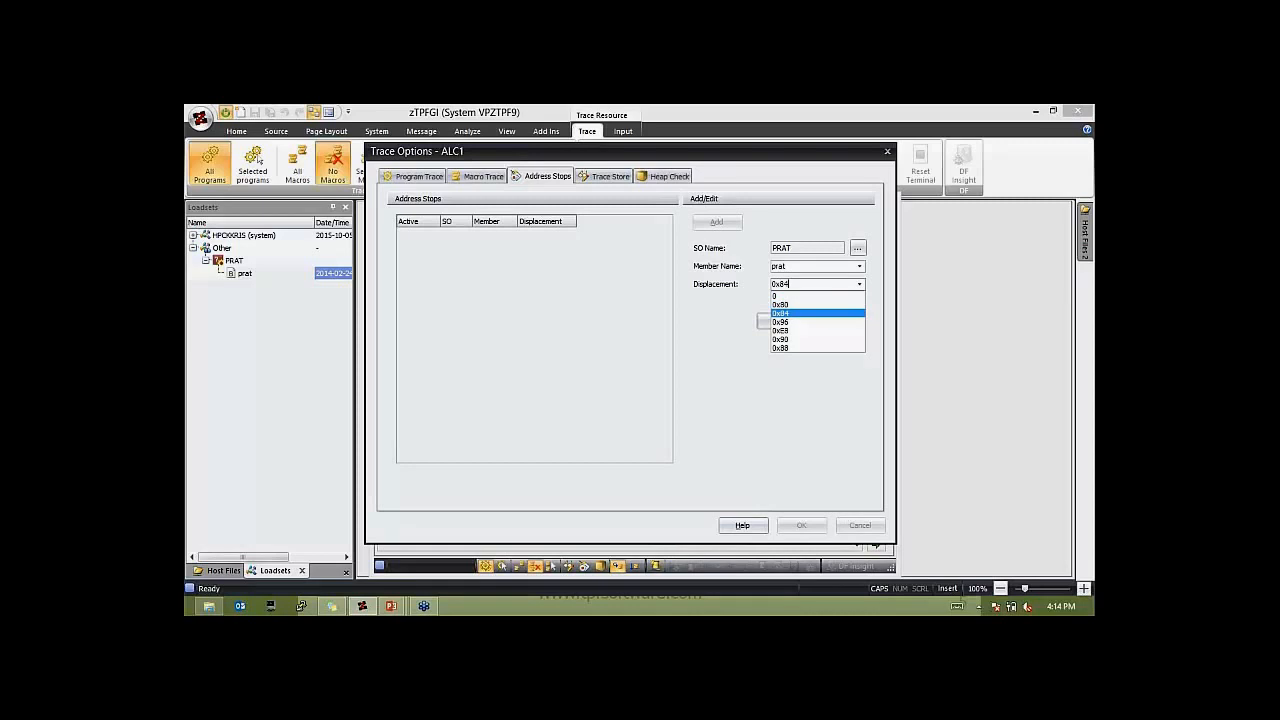
key(Return)
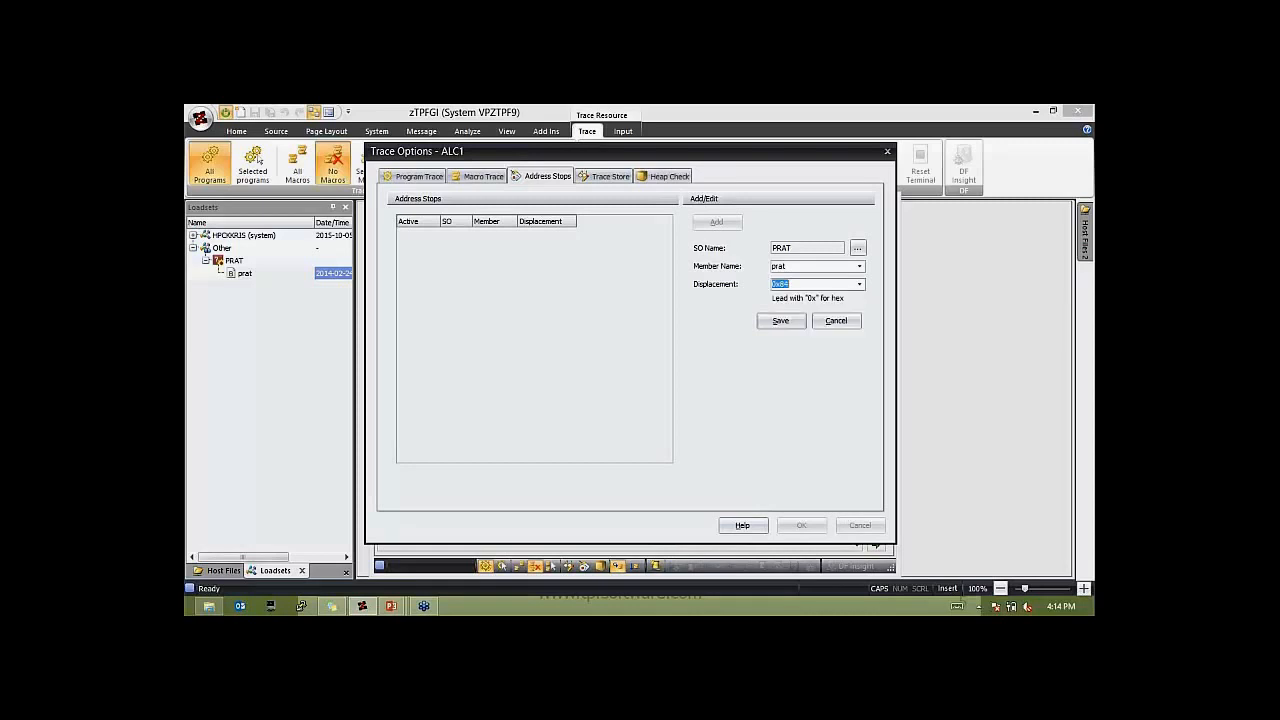
click(779, 321)
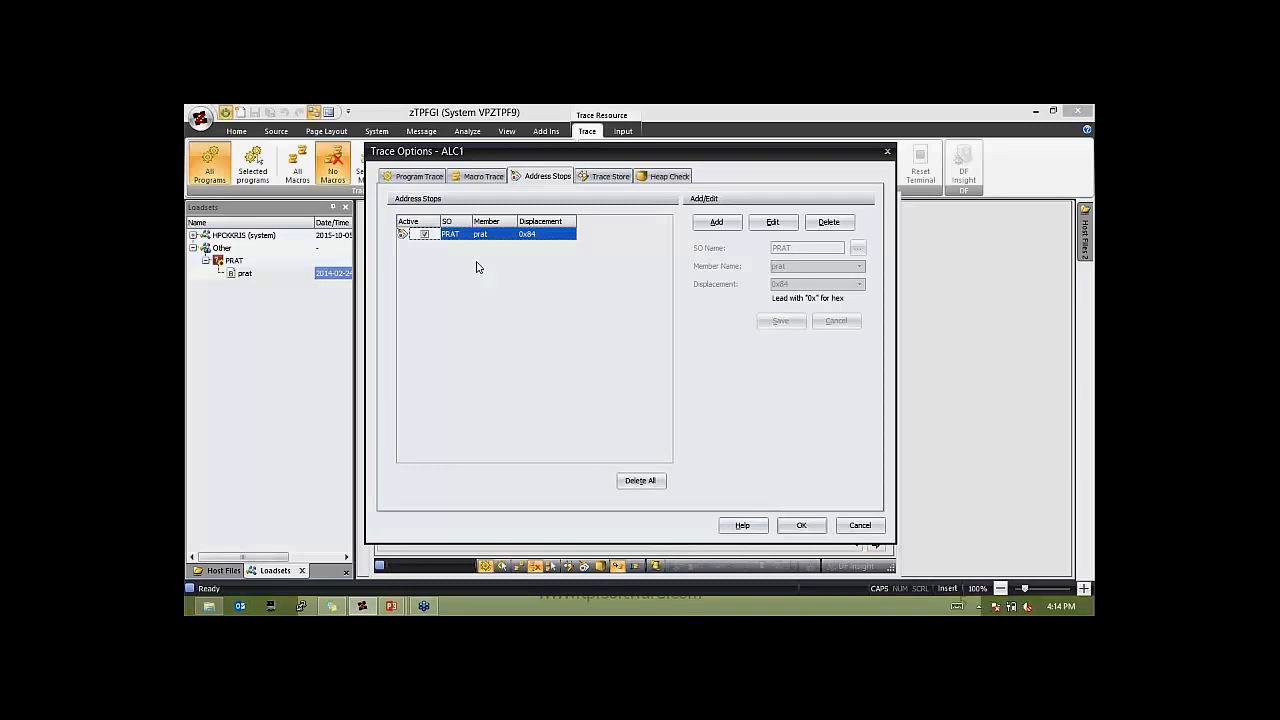
- Add an address stop for shared object UVA1, member uva1, at displacement 0x80 and apply the trace options
click(718, 223)
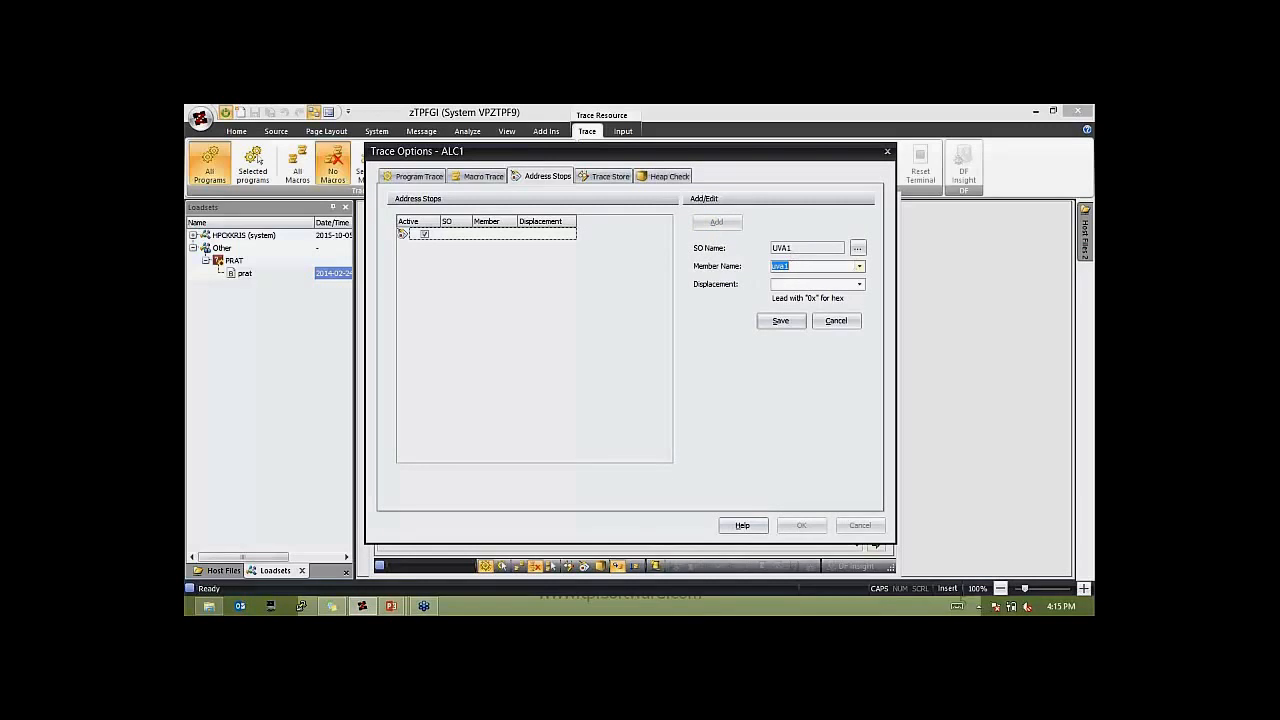
click(859, 267)
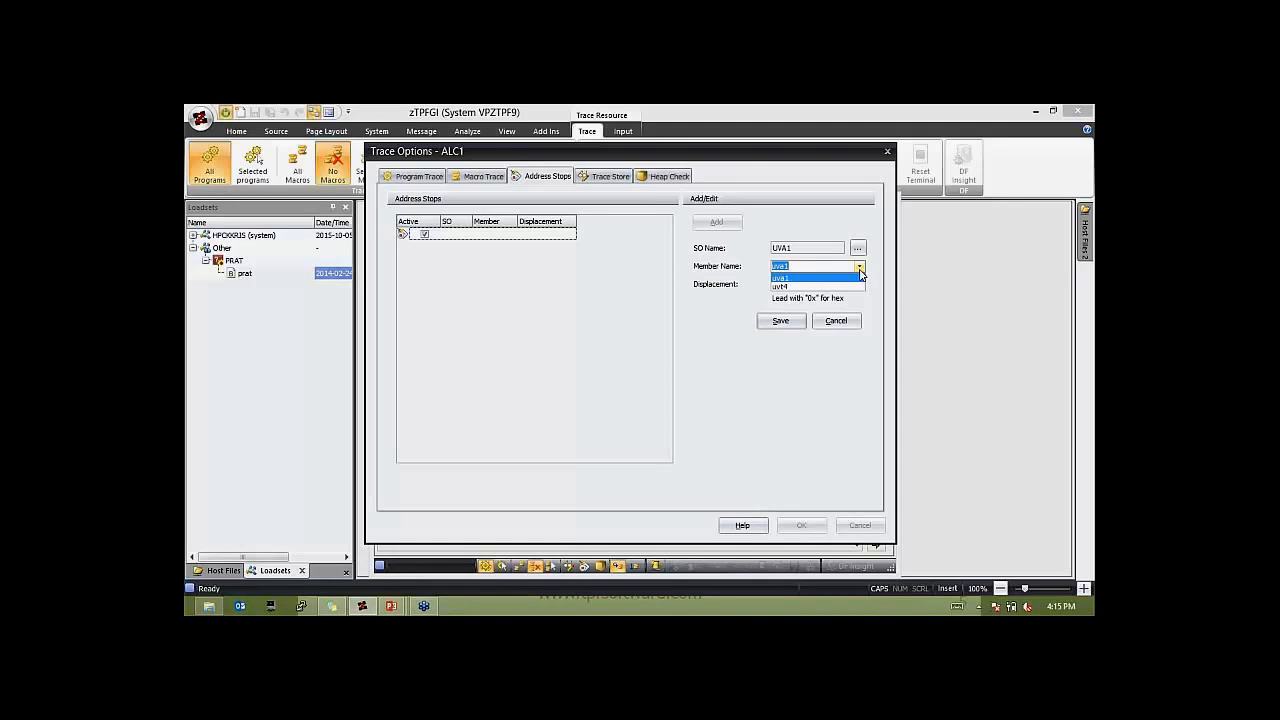
click(815, 279)
click(802, 284)
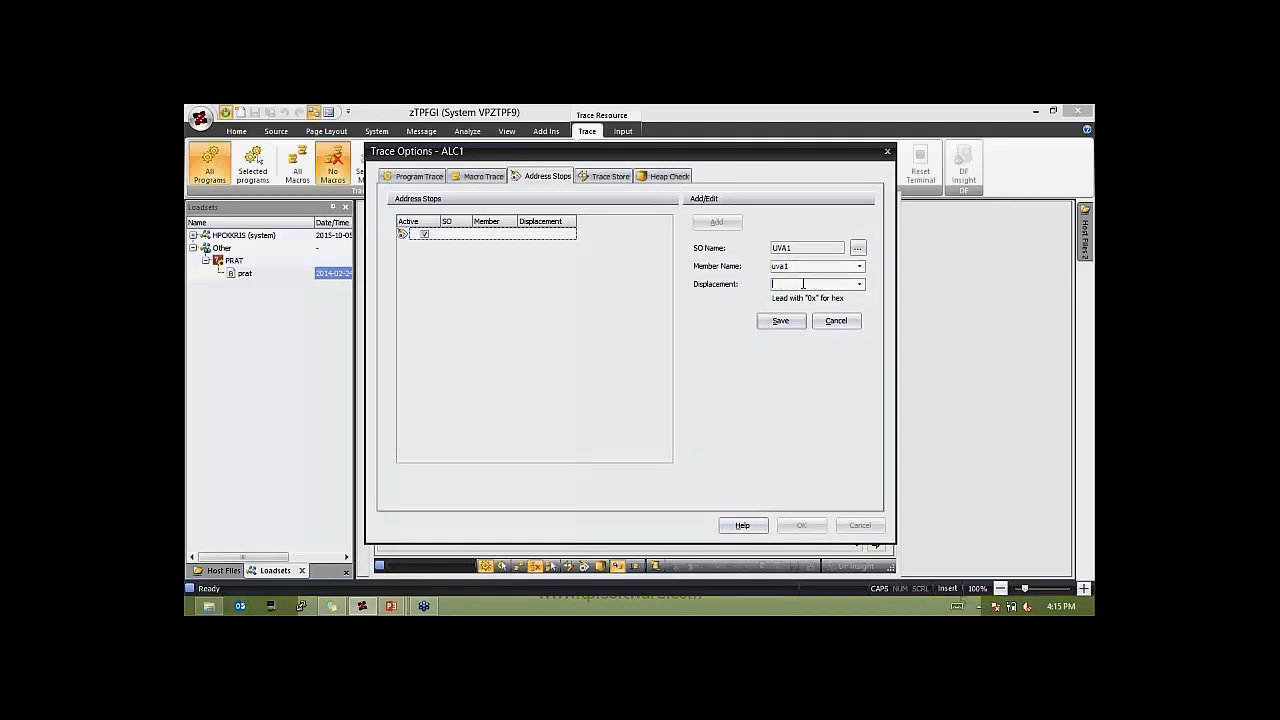
text(0x80)
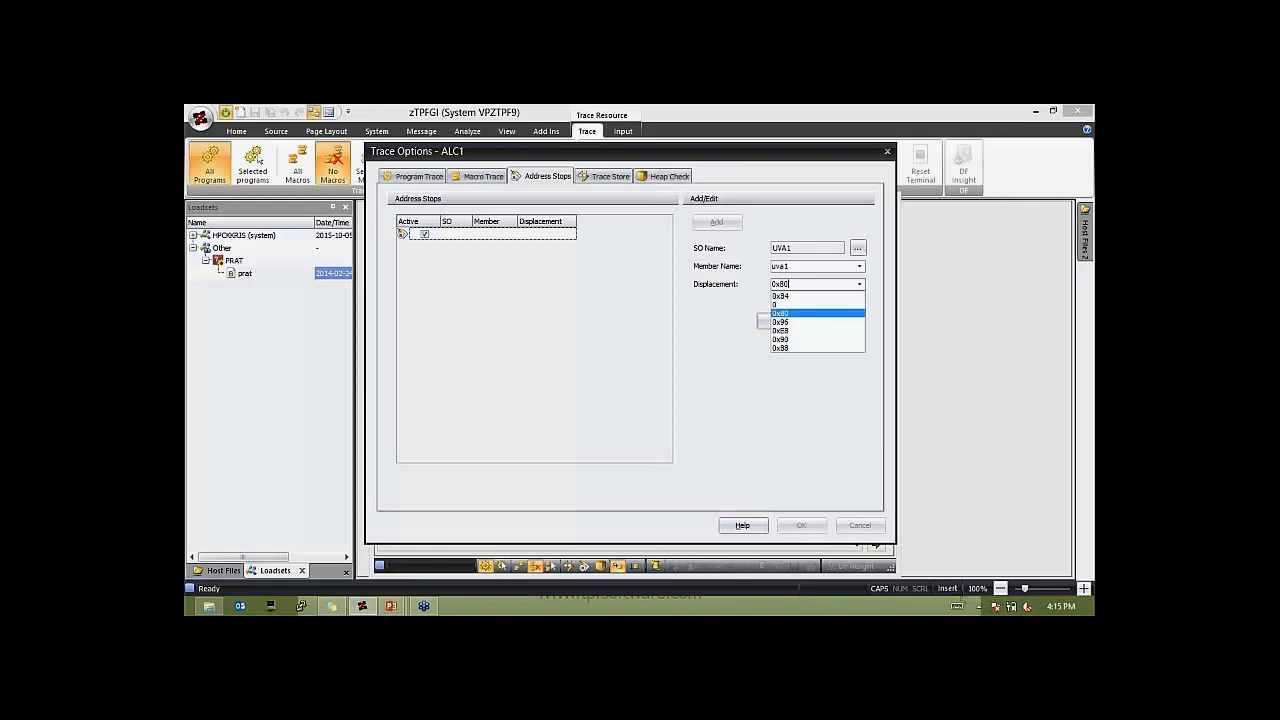
key(Return)
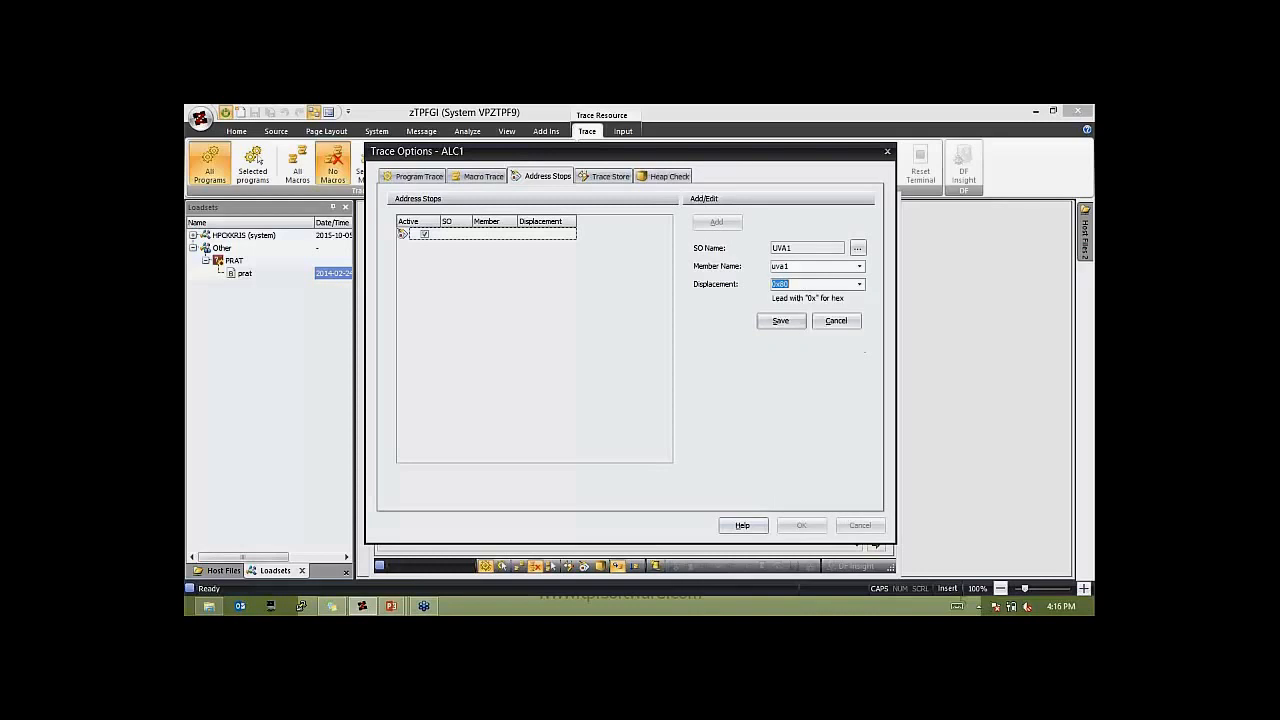
click(780, 320)
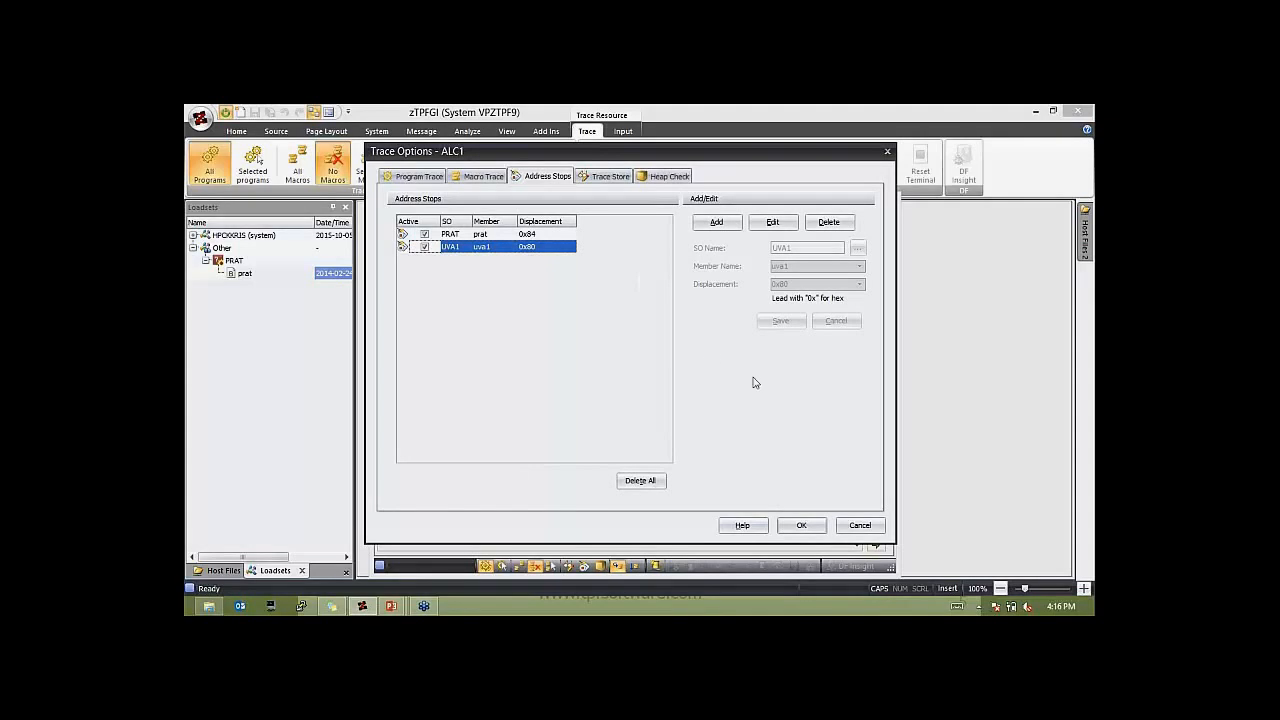
click(805, 526)
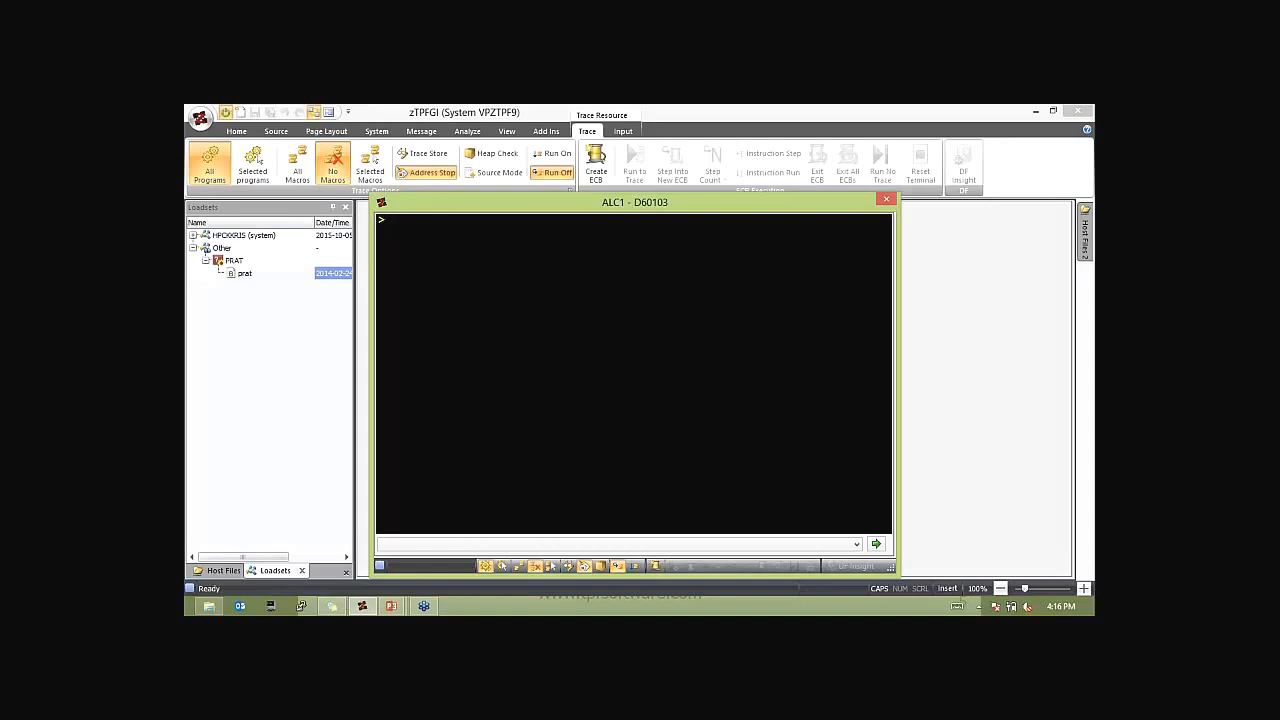
- Run ZPRAT 1 in the ALC1 terminal through its address stop to completion and clear the terminal screen
text(ZPRAT 1)
key(Return)
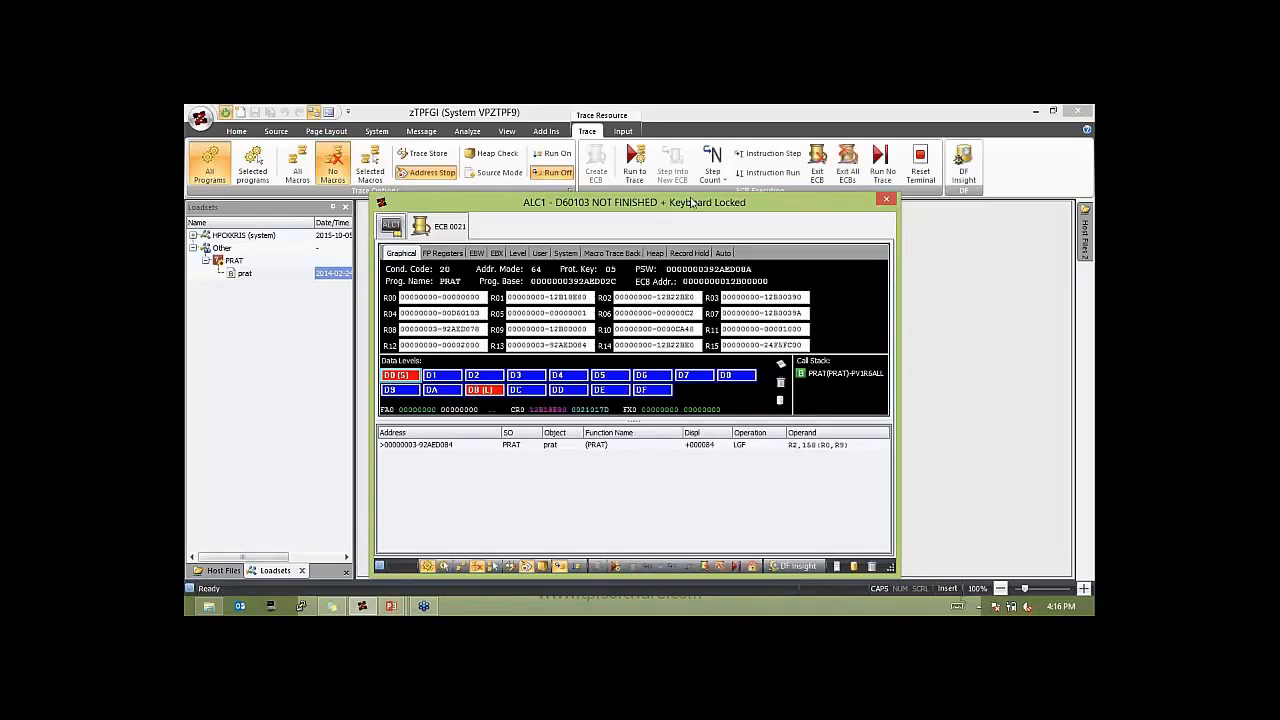
drag(690, 202, 665, 177)
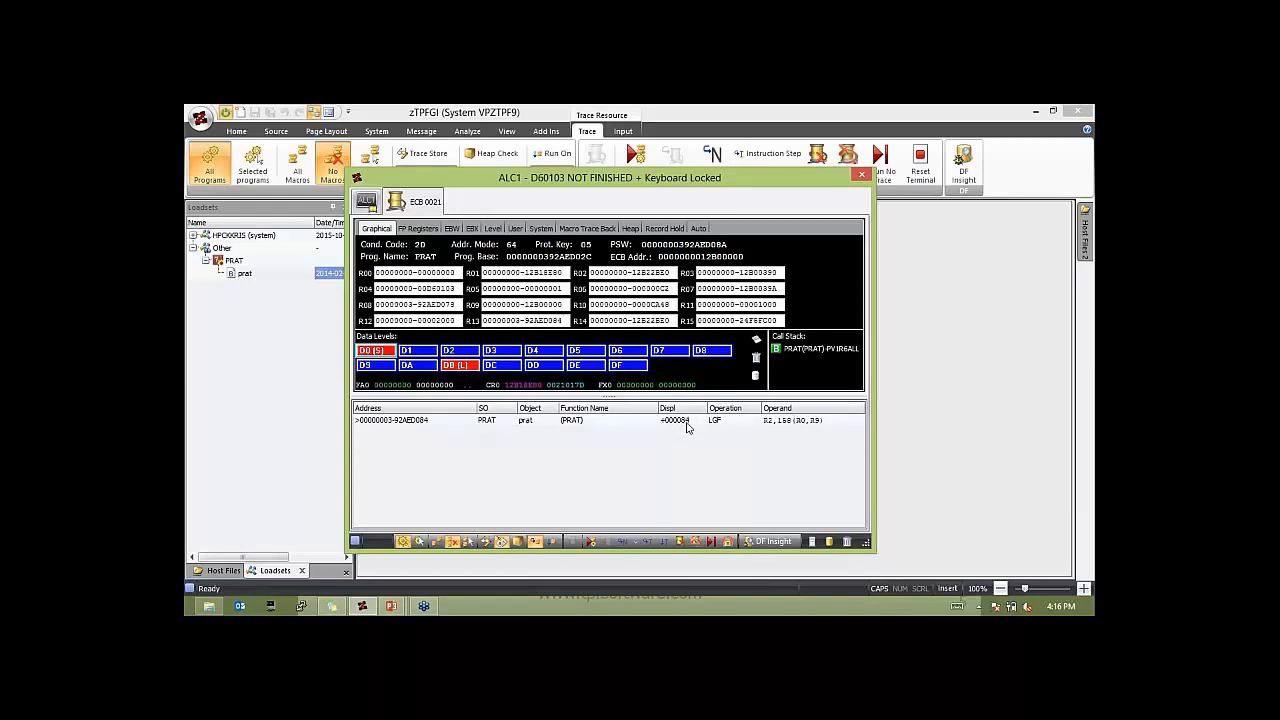
drag(585, 192, 581, 208)
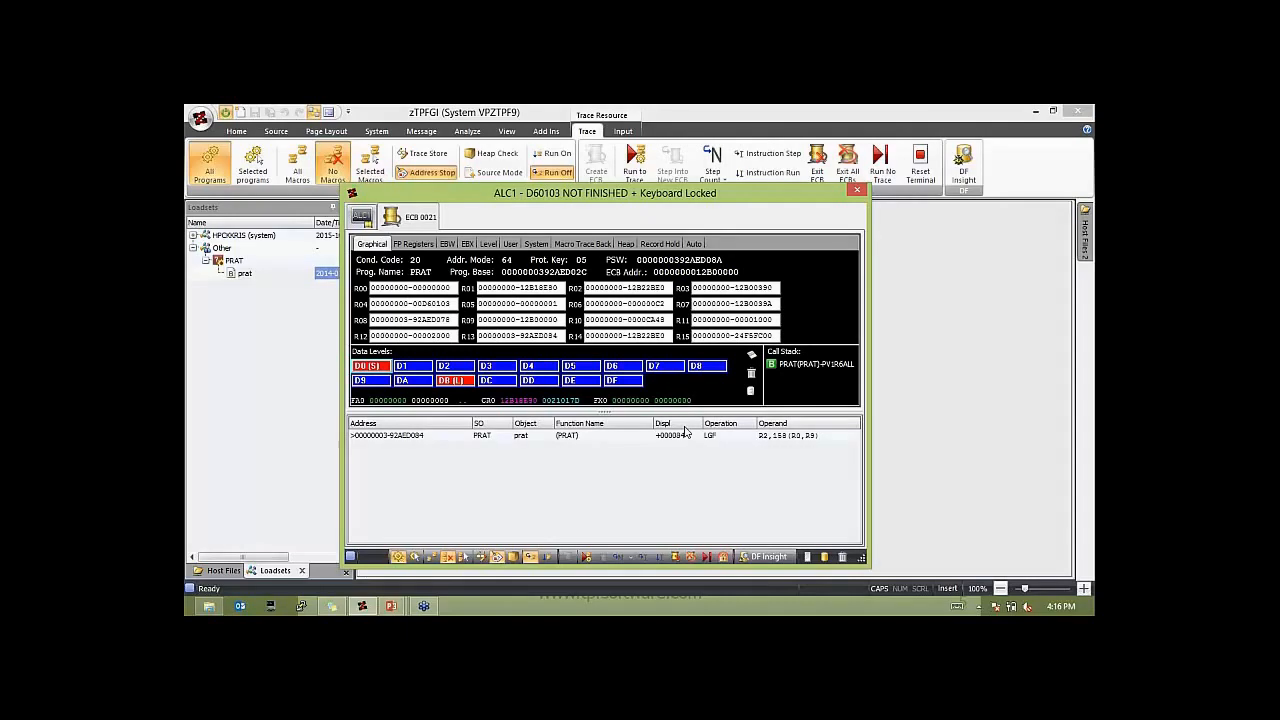
key(F5)
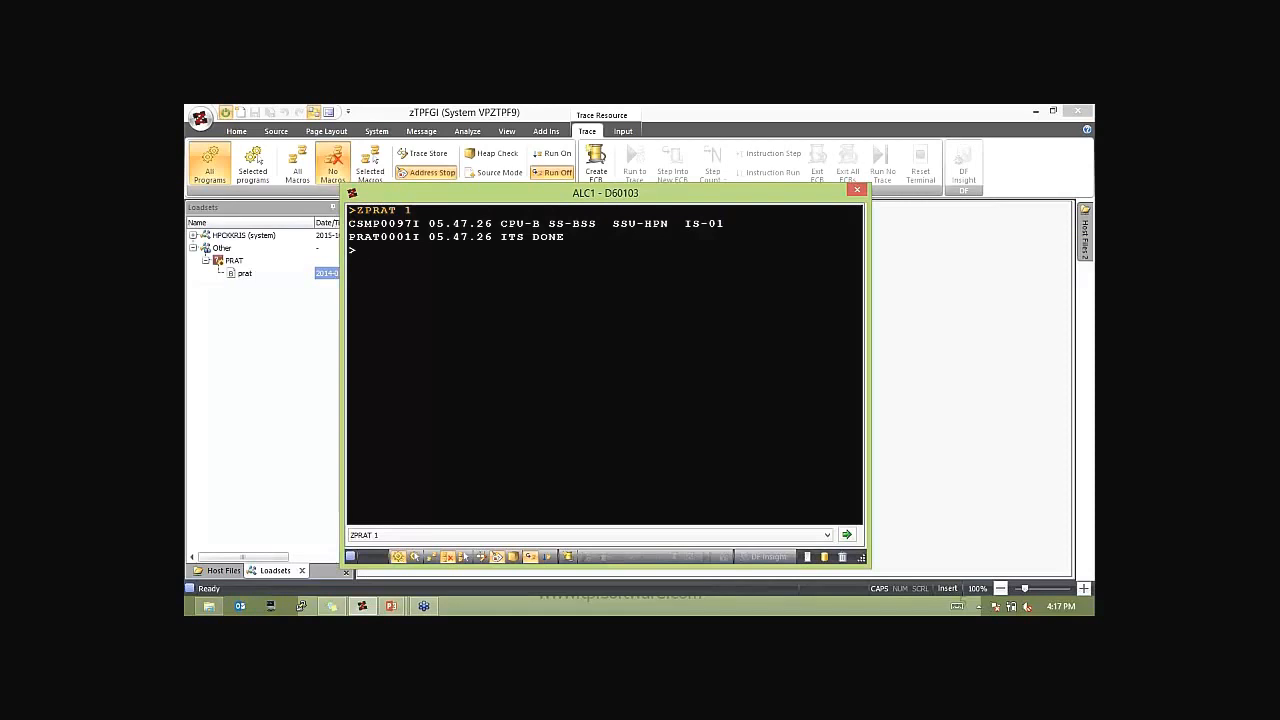
key(Escape)
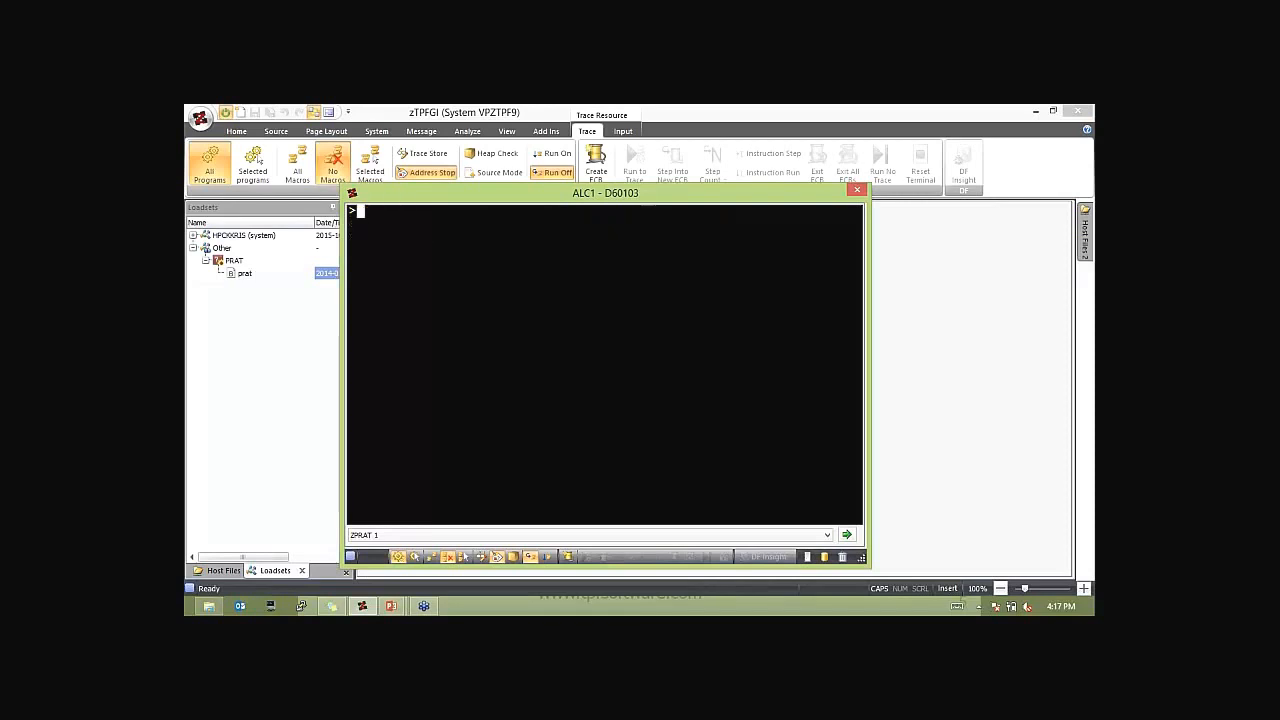
- Reopen the address stops for editing and change the UVA1 stop's member to uvt4
click(446, 174)
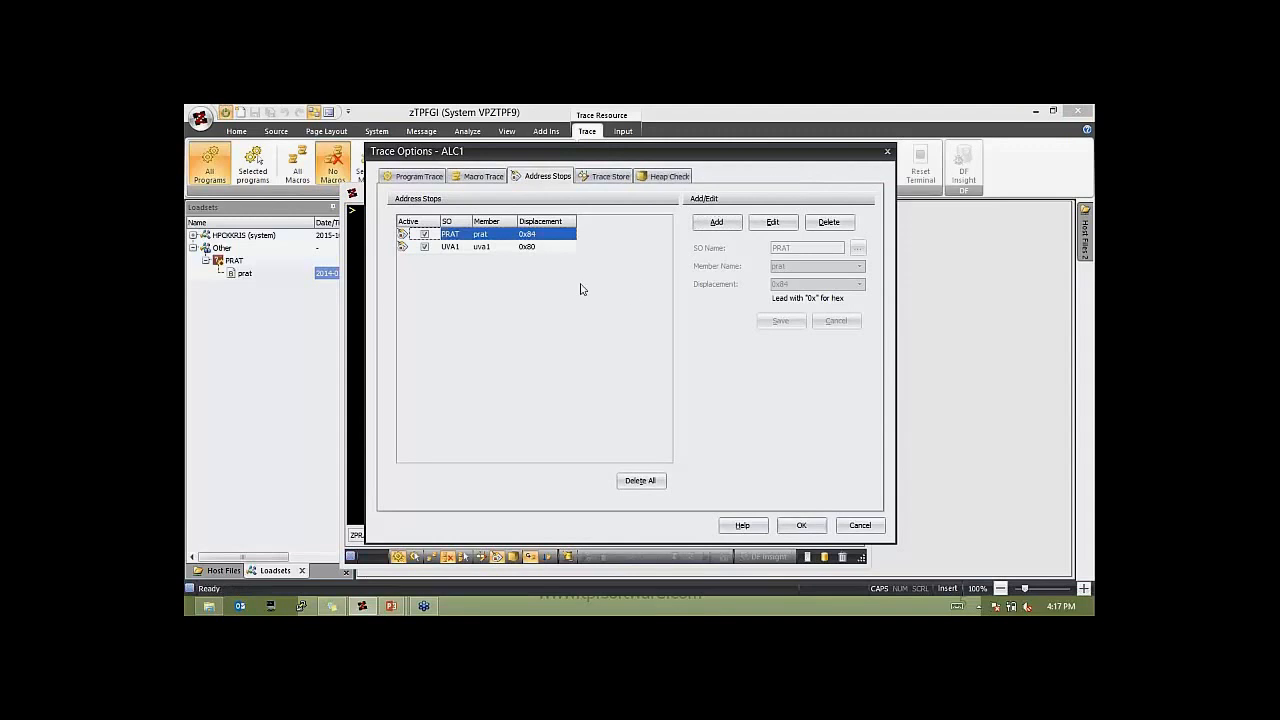
click(535, 252)
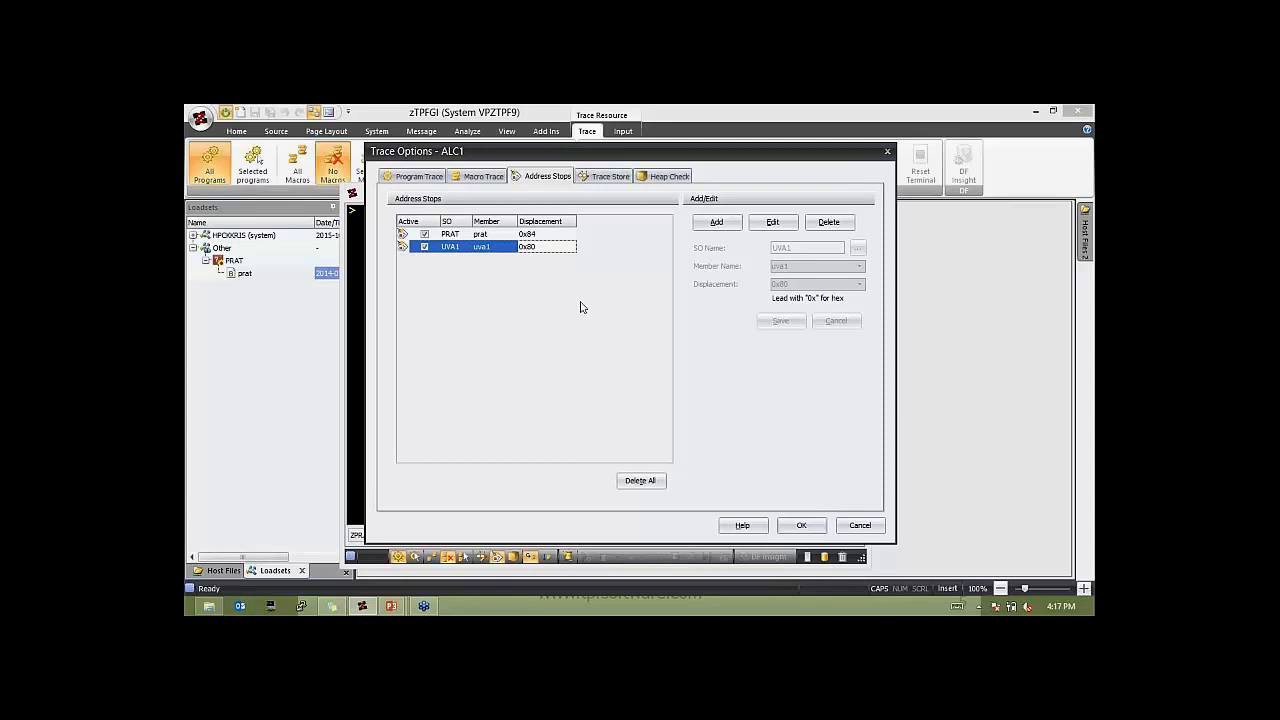
click(760, 230)
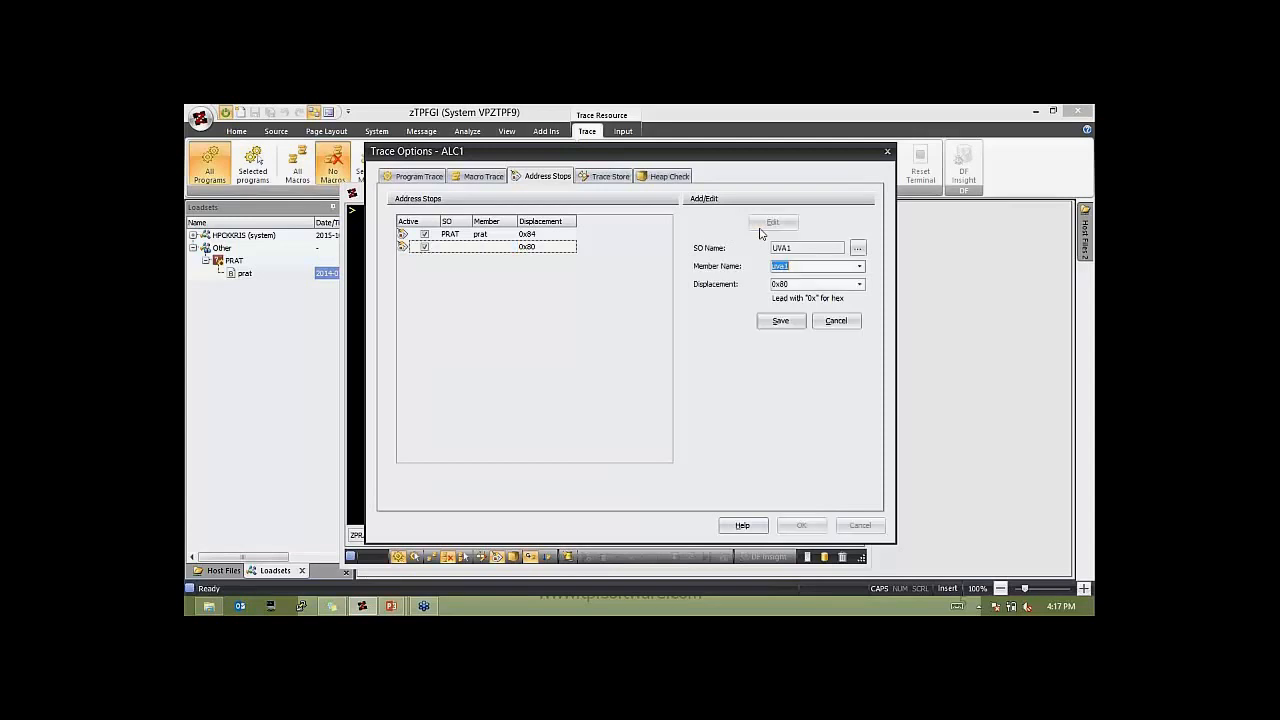
click(809, 266)
click(858, 266)
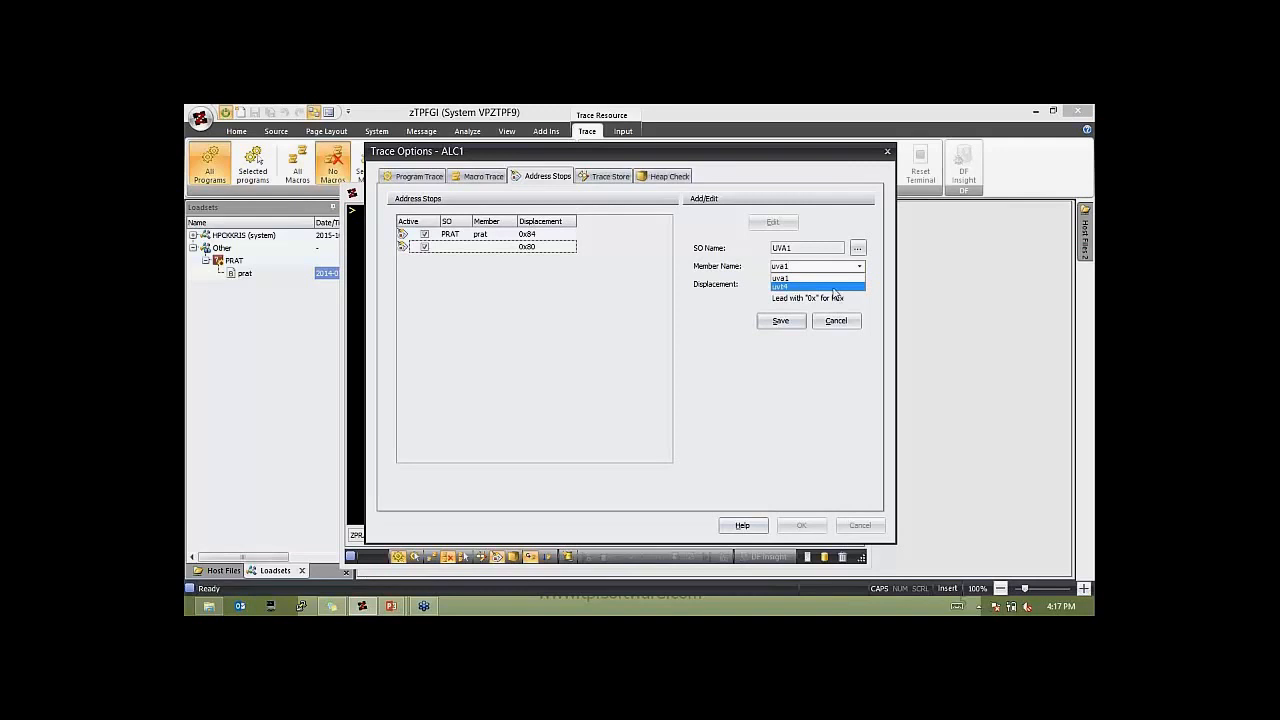
click(836, 288)
- Enter the UVA1 stop's displacement as decimal 128 and save the edited stop
click(819, 284)
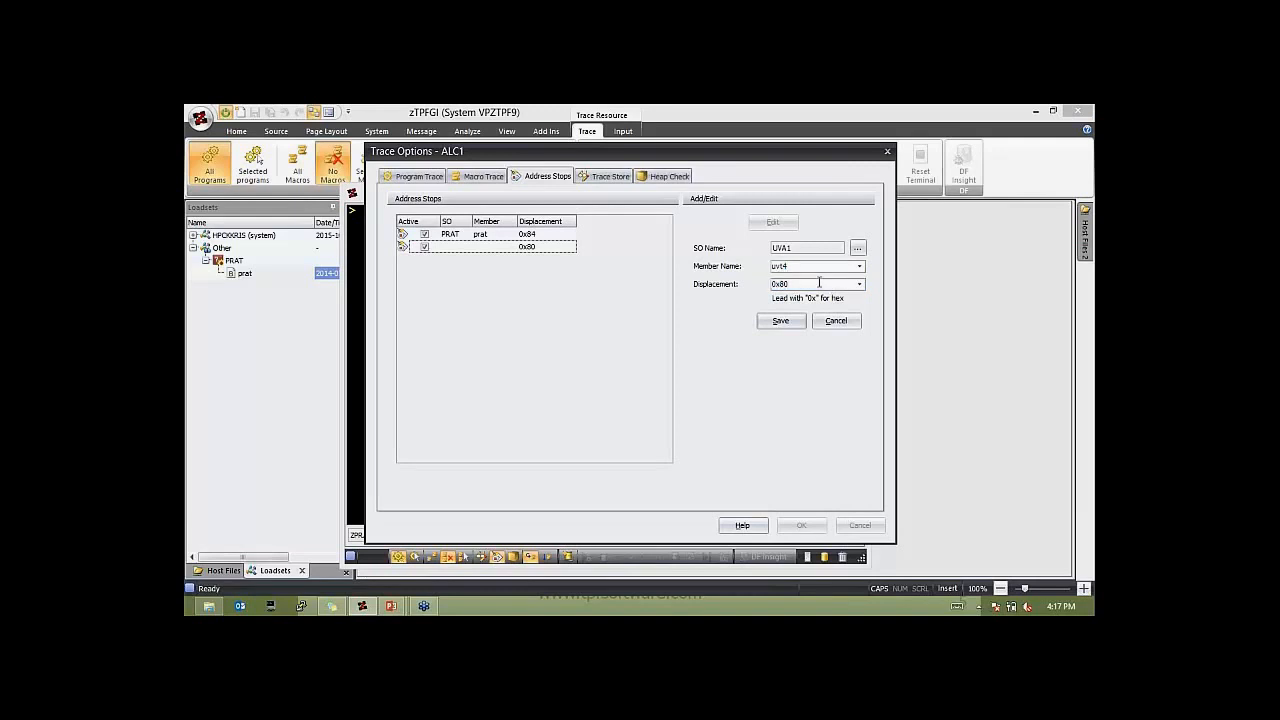
key(BackSpace)
key(BackSpace)
key(BackSpace)
key(BackSpace)
text(128)
click(782, 321)
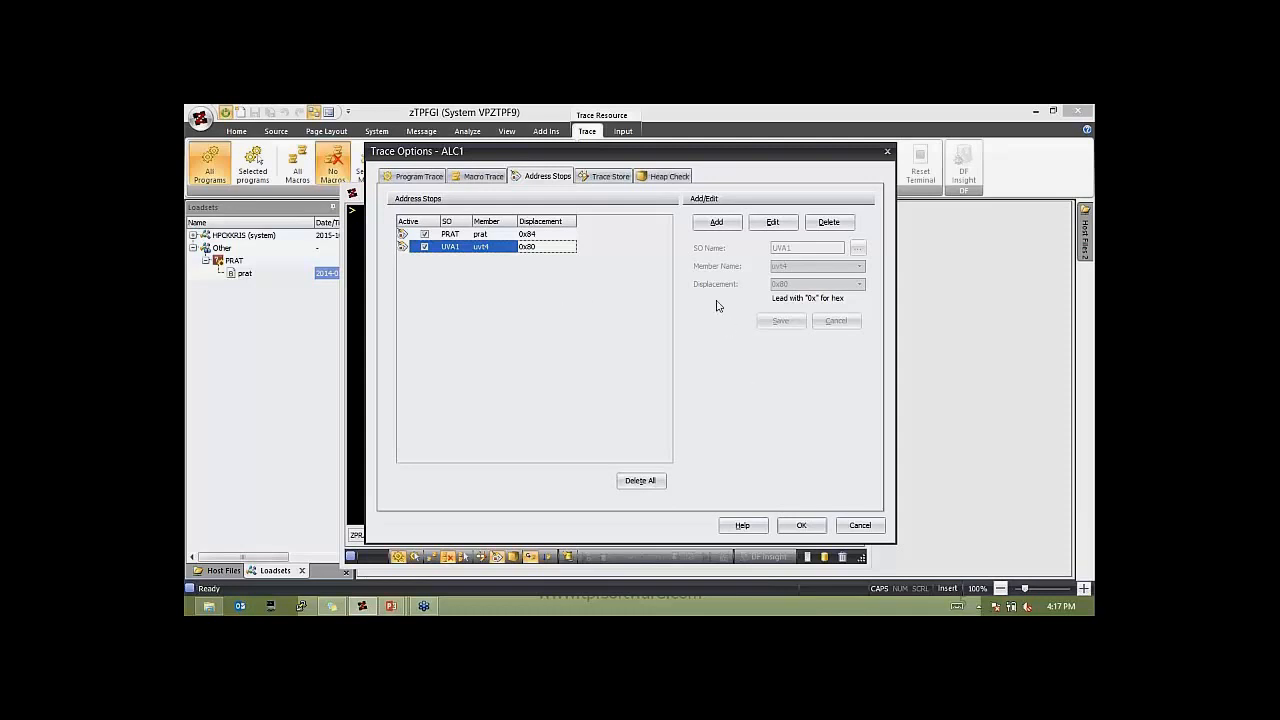
- Add a second PRAT address stop for member prat at displacement 0xE8 and apply the trace options
click(717, 223)
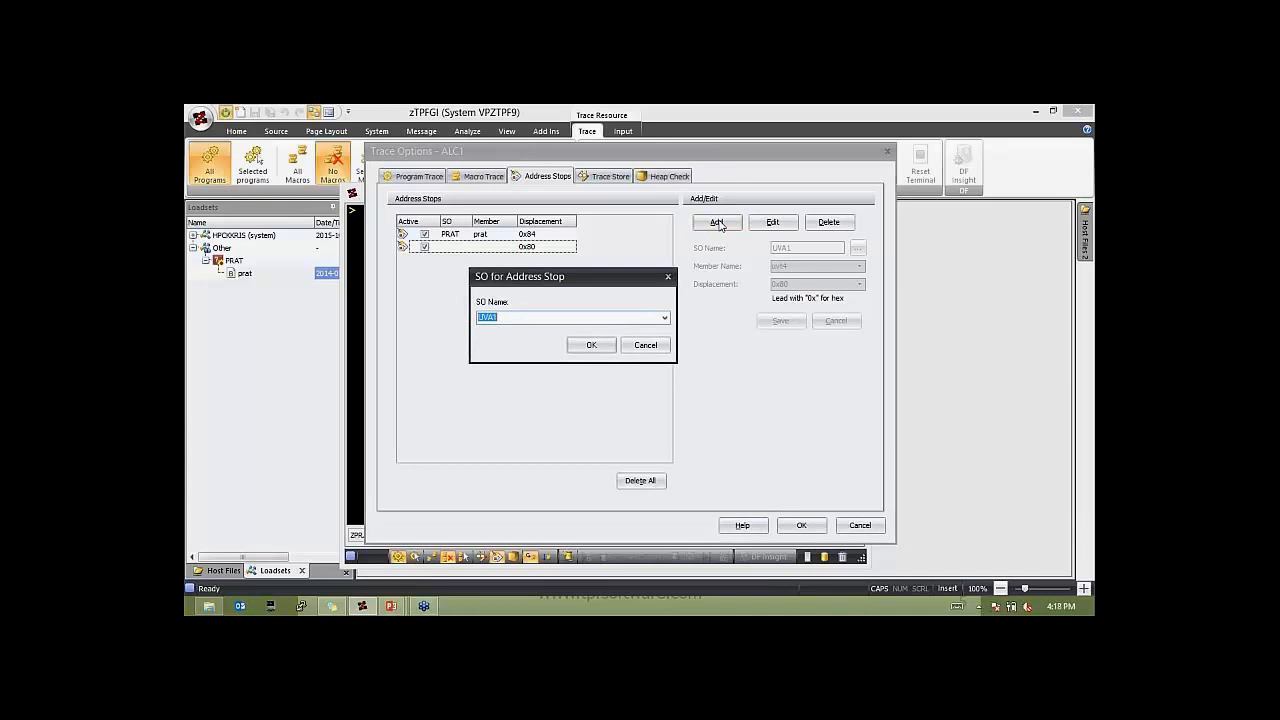
text(PRAT)
key(Return)
click(786, 284)
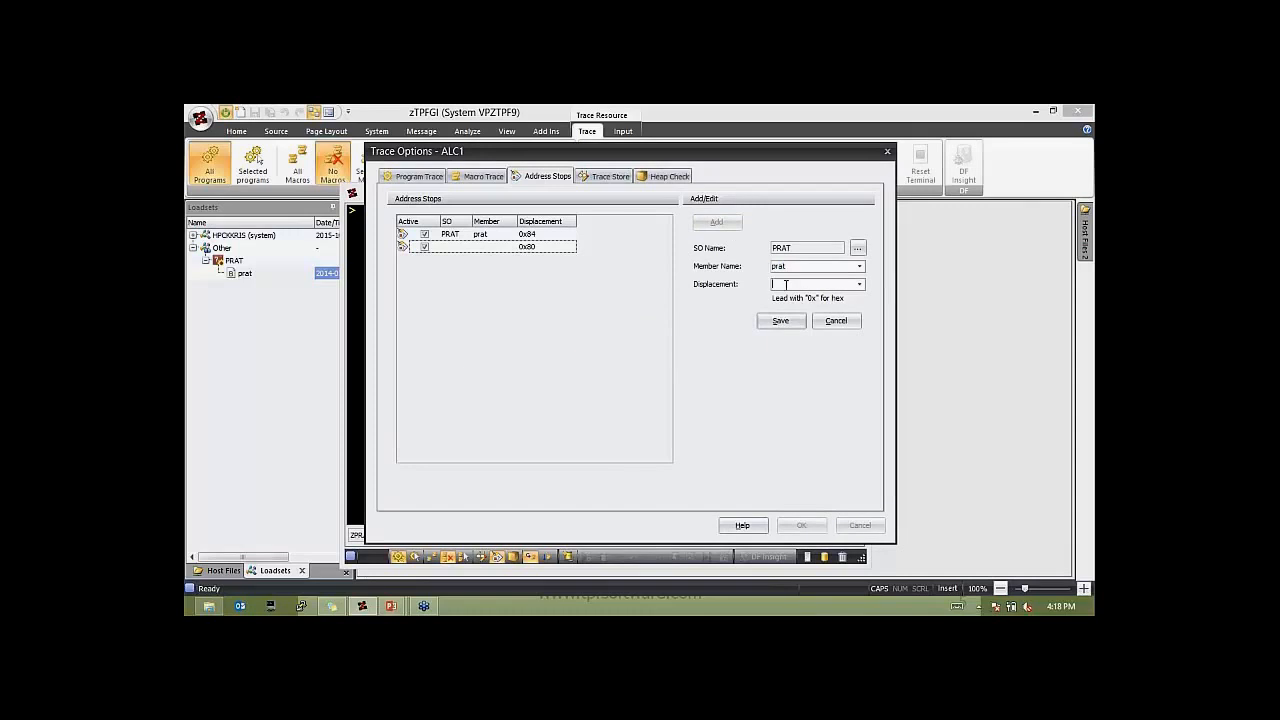
text(0x)
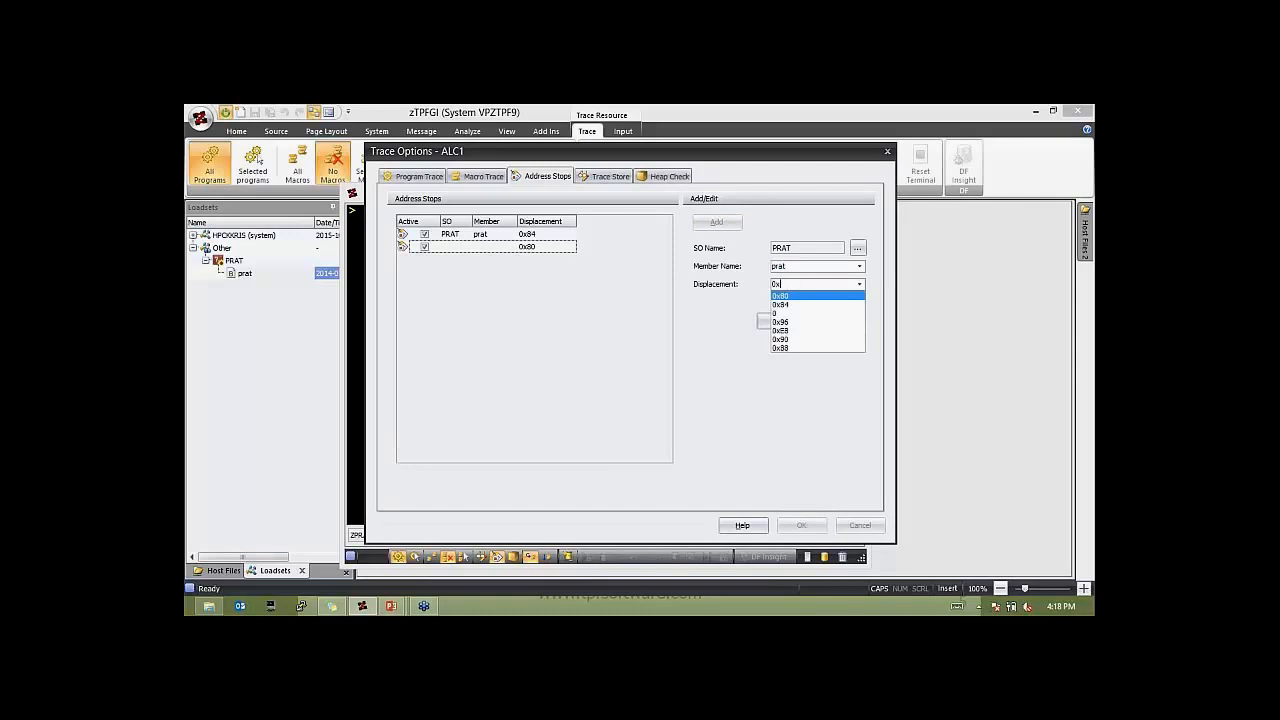
text(E8)
key(Return)
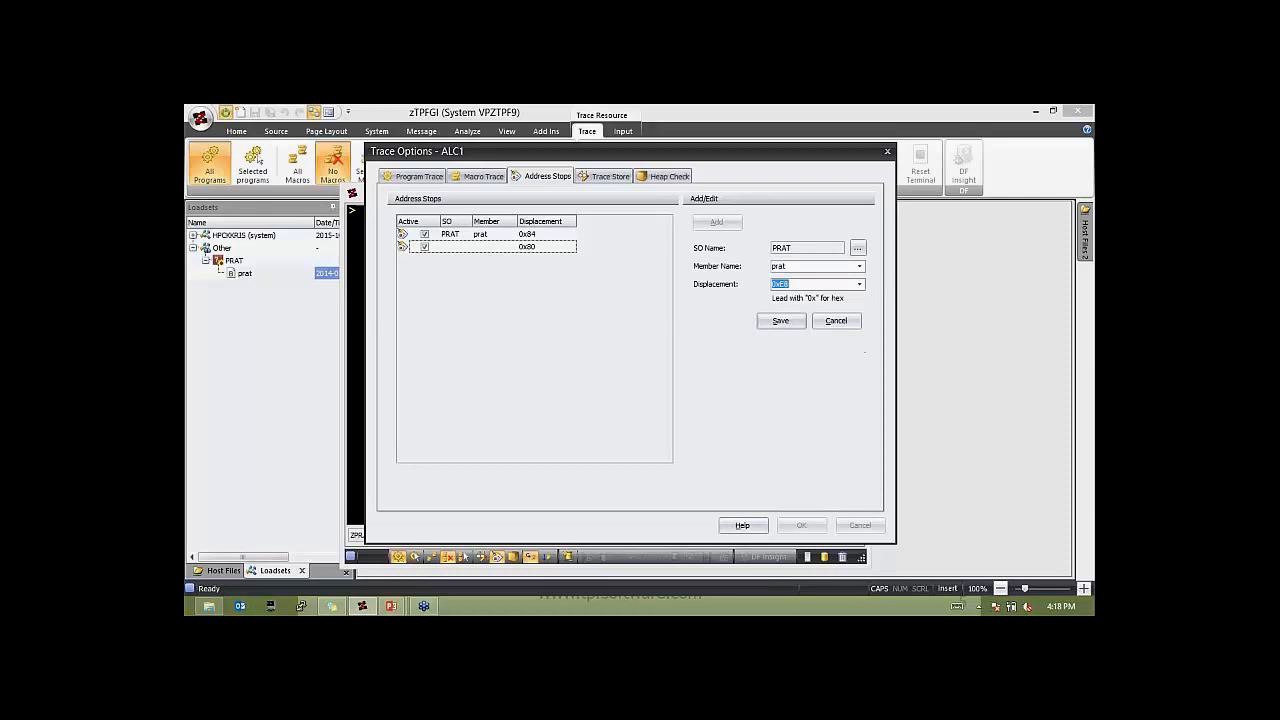
click(779, 322)
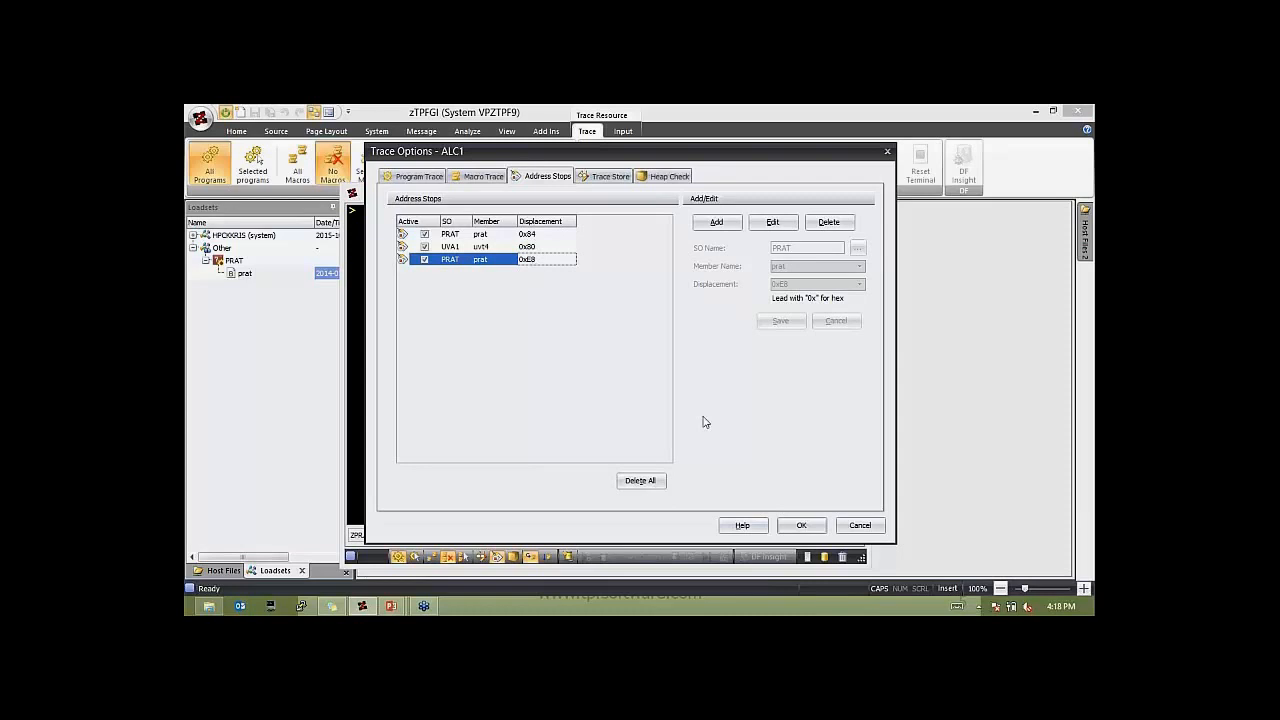
click(811, 536)
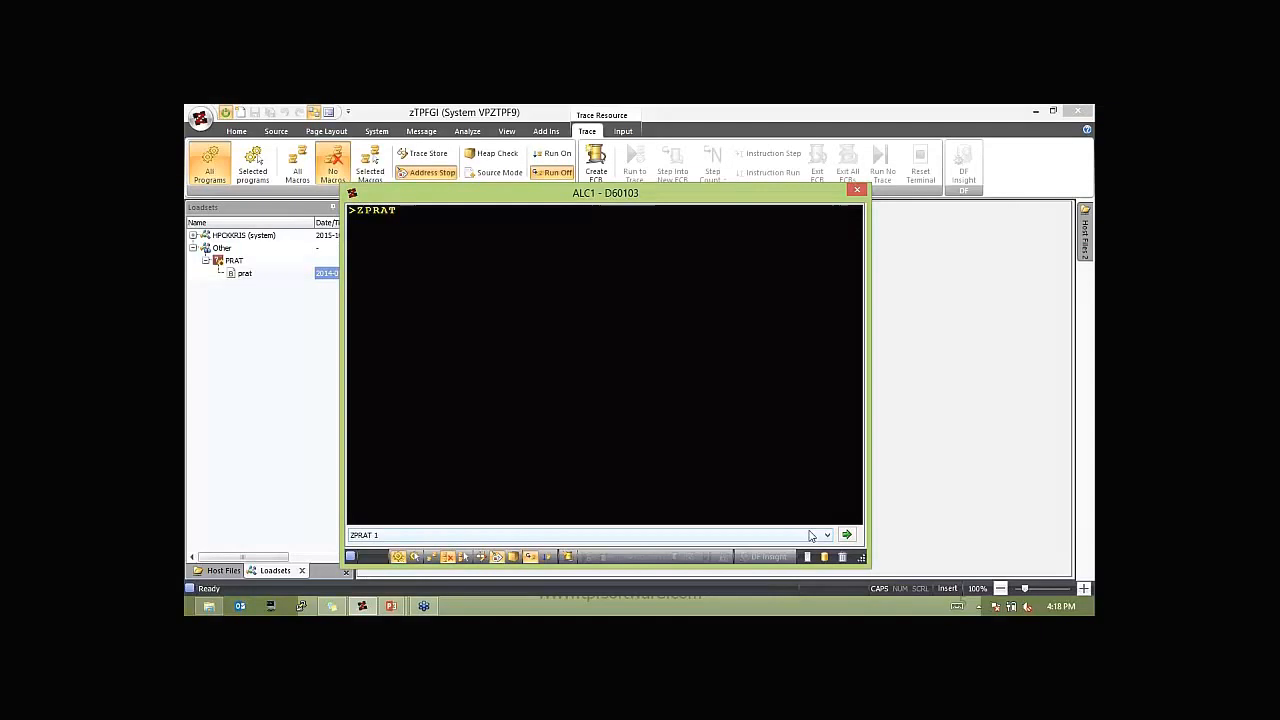
- Run ZPRAT 1 in the terminal and resume execution from each address stop until the program finishes
text(1)
key(Return)
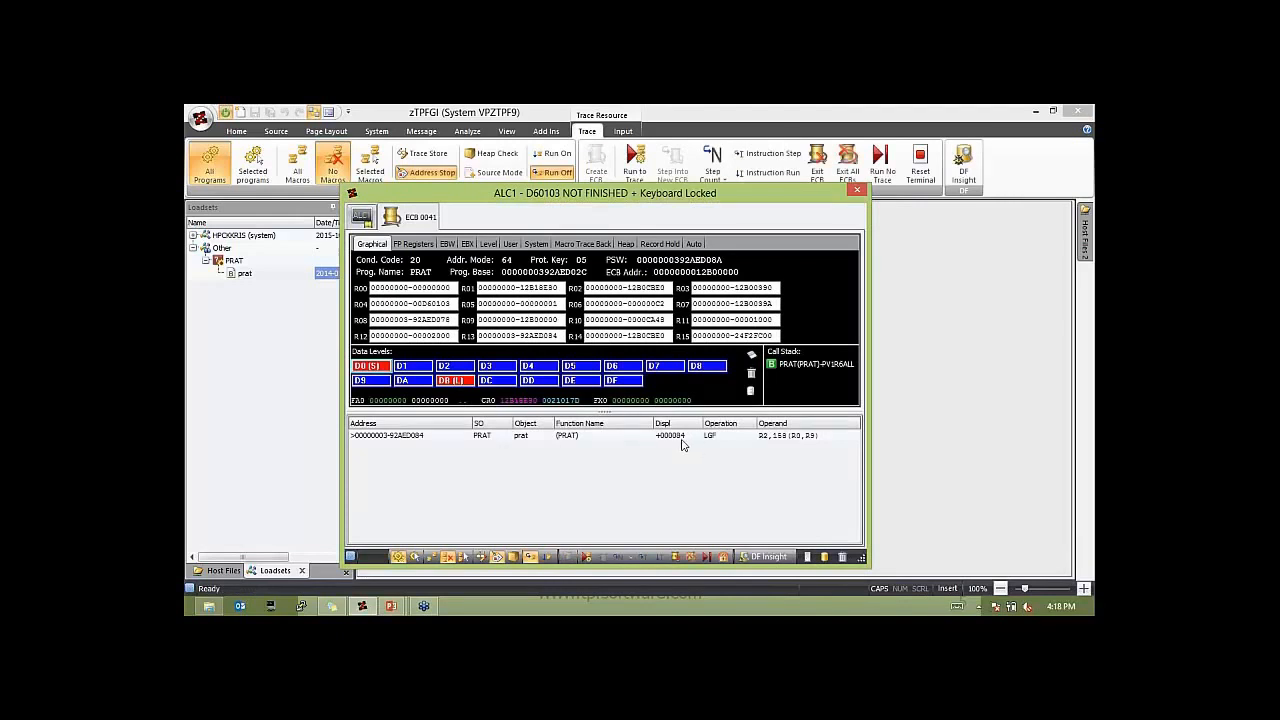
key(F5)
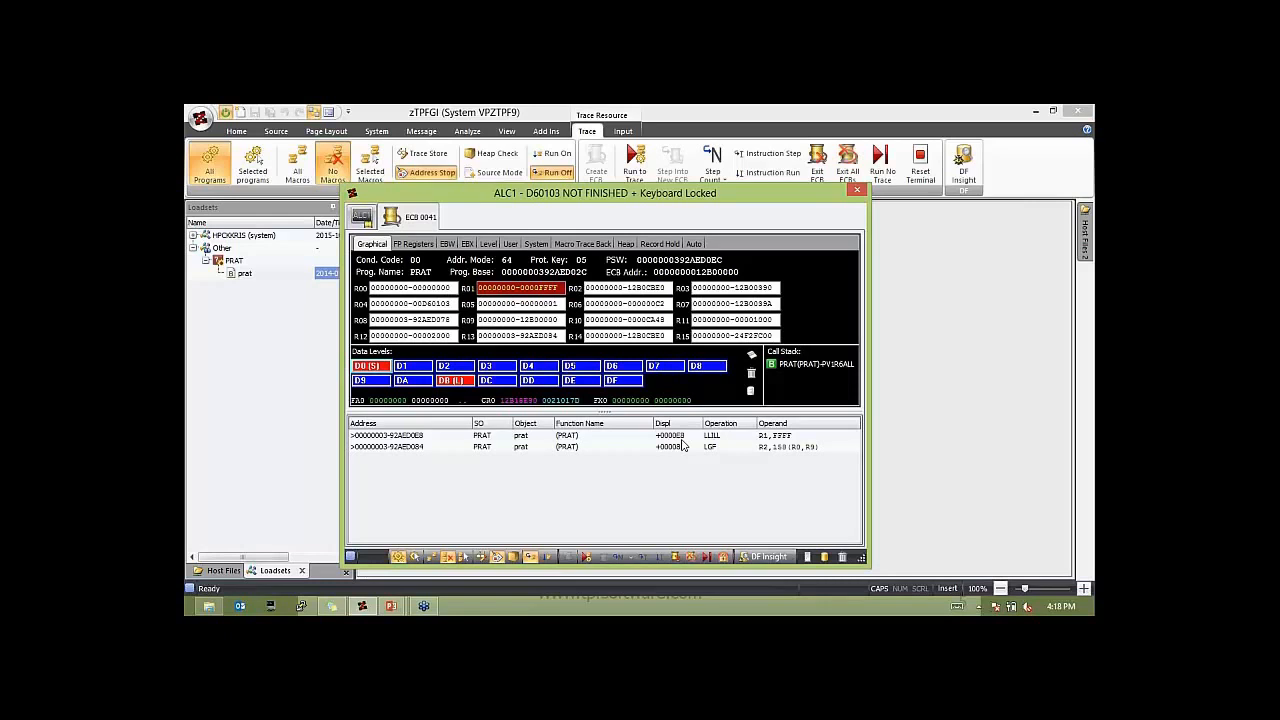
key(F5)
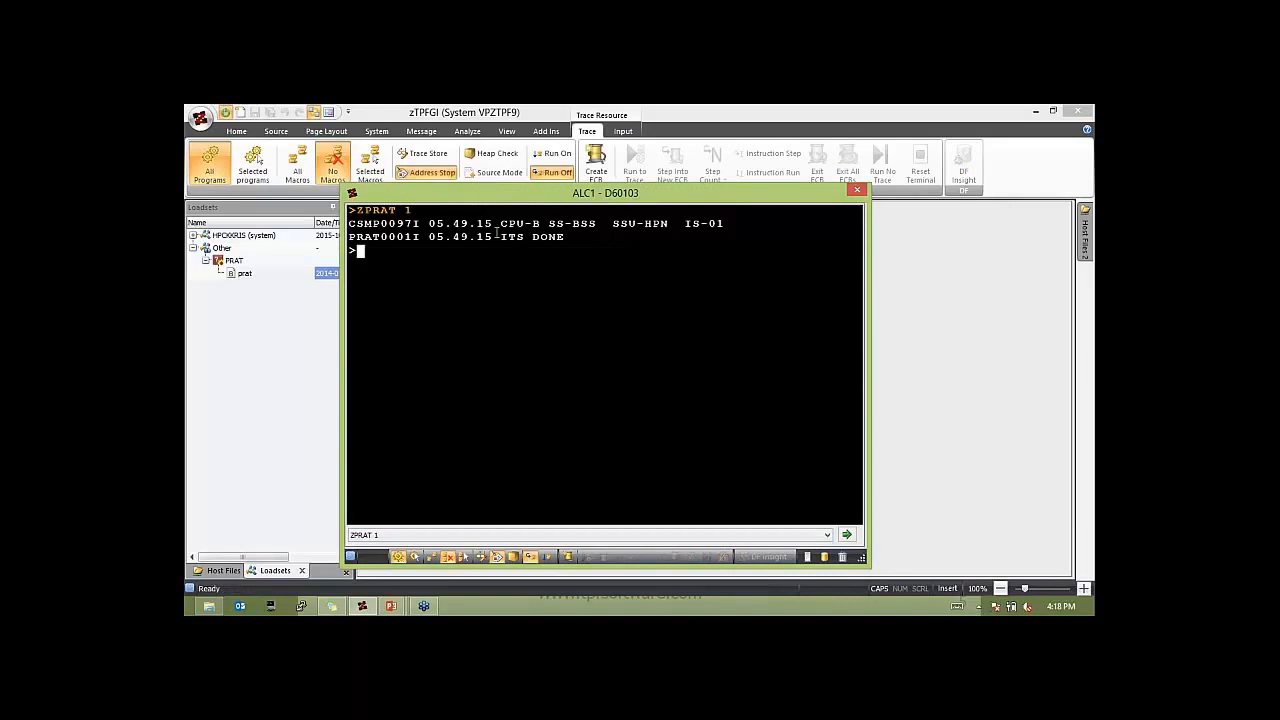
- Delete the UVA1 address stop, deactivate the PRAT stop at displacement 0xE8 and apply the trace options
click(440, 174)
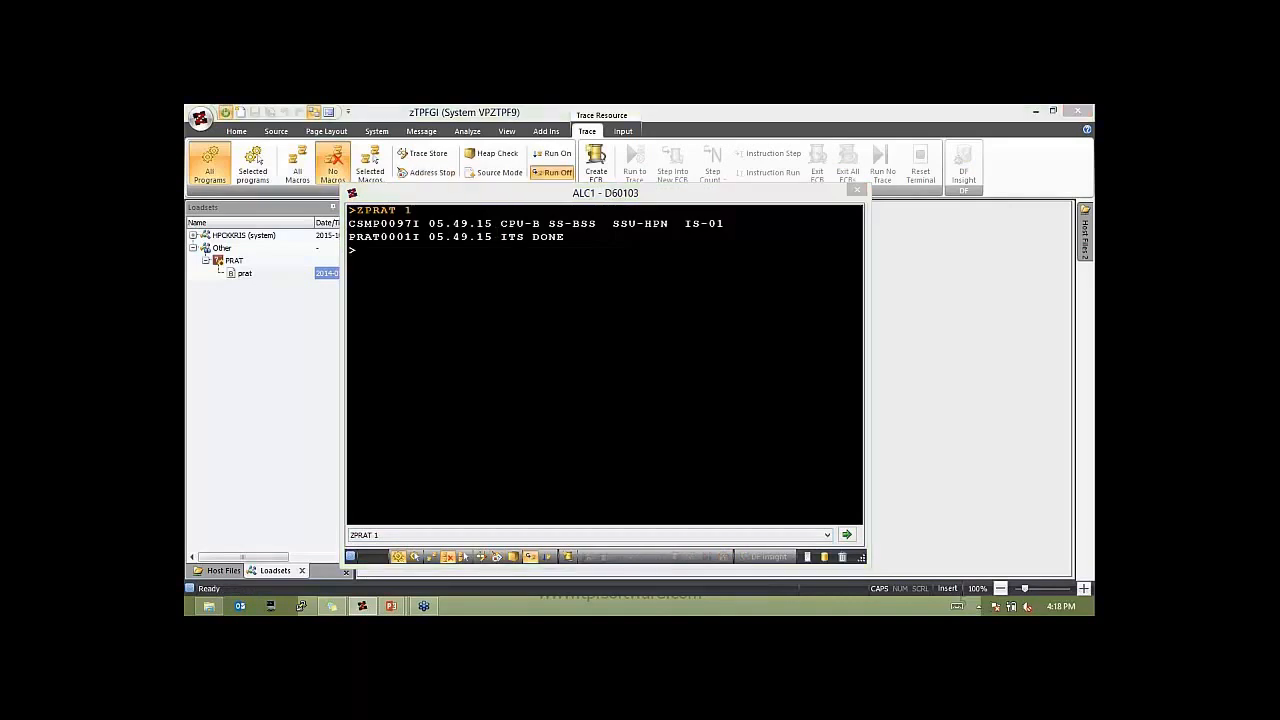
click(470, 247)
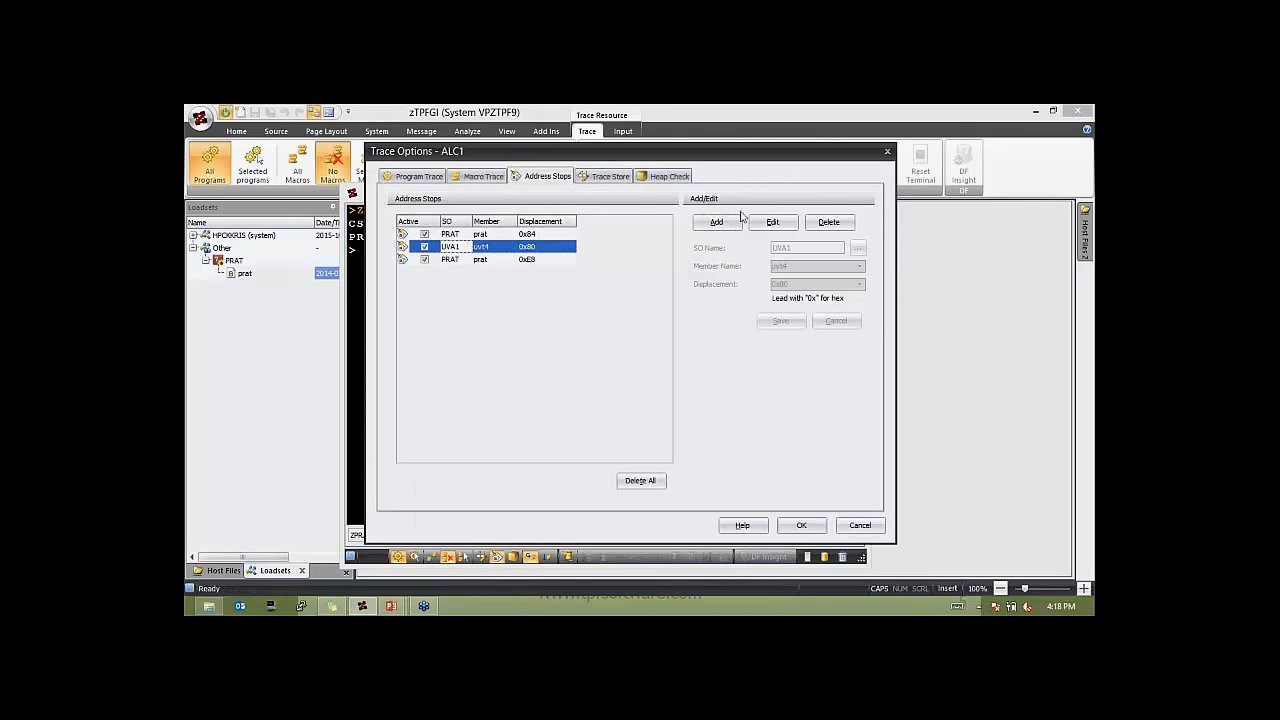
click(829, 222)
click(424, 248)
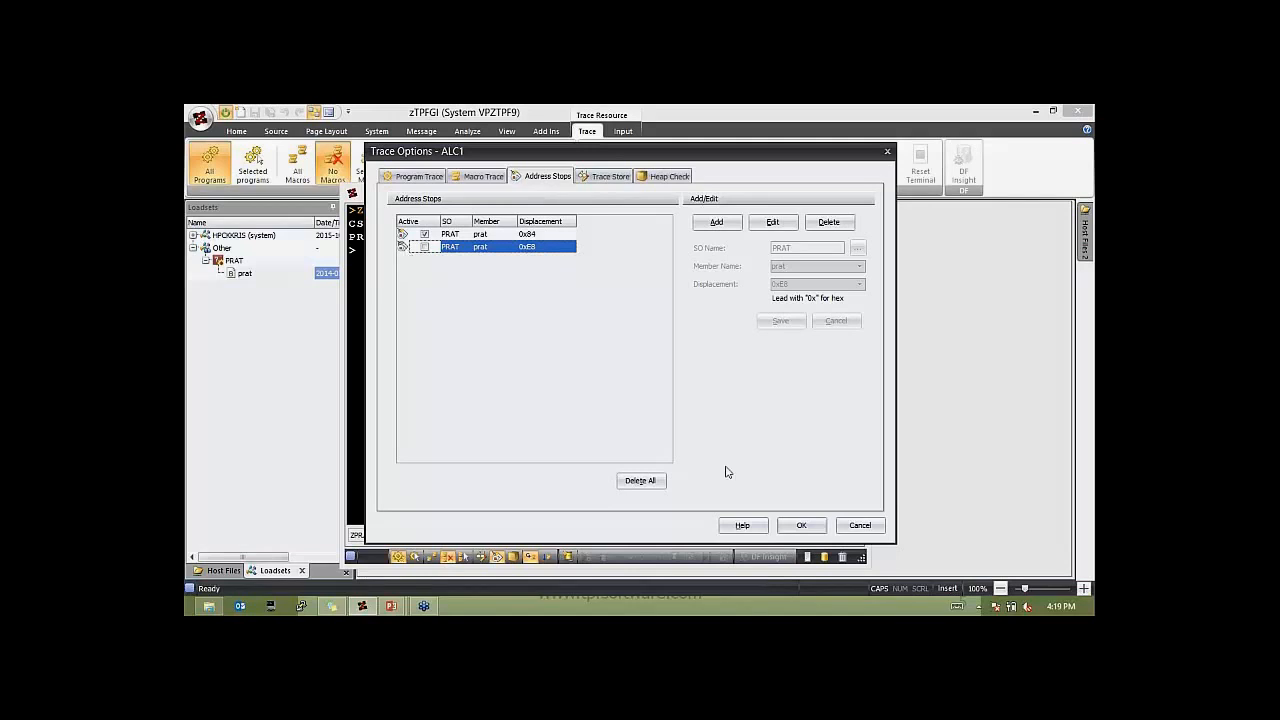
click(790, 527)
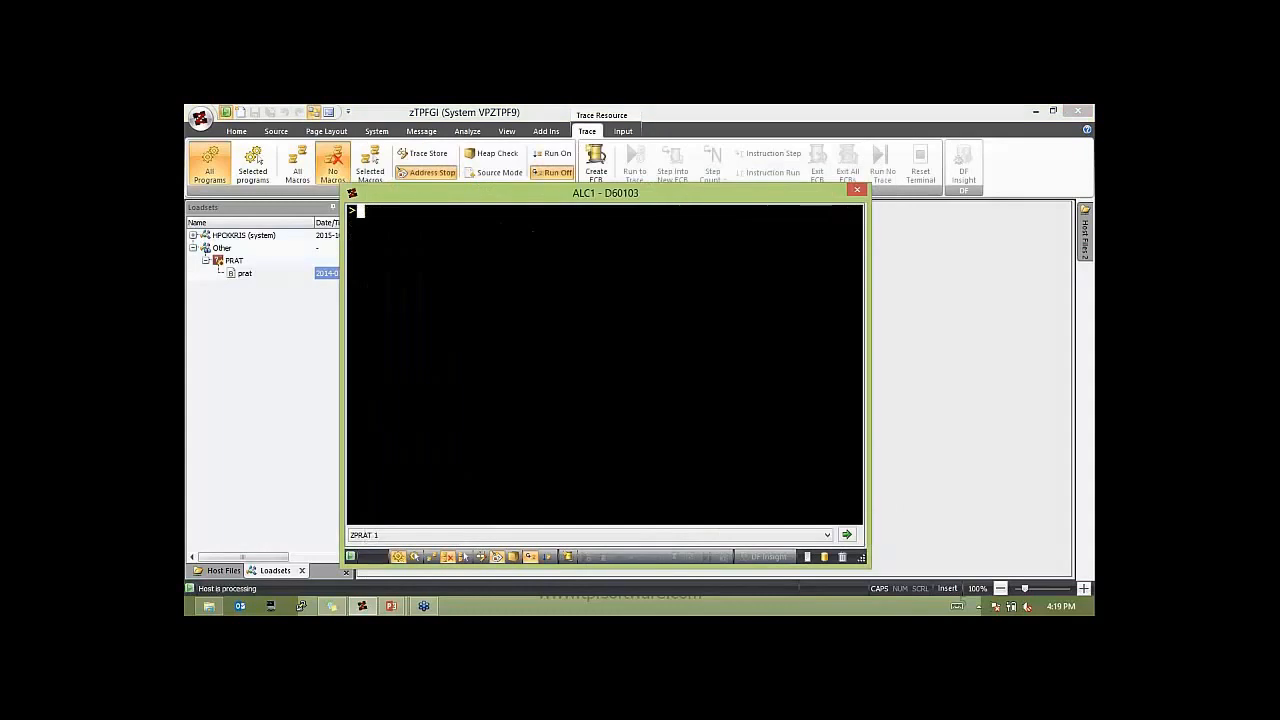
- Run ZPRAT 1 in the terminal, resume from the address stop until the program finishes and clear the terminal
text(ZP)
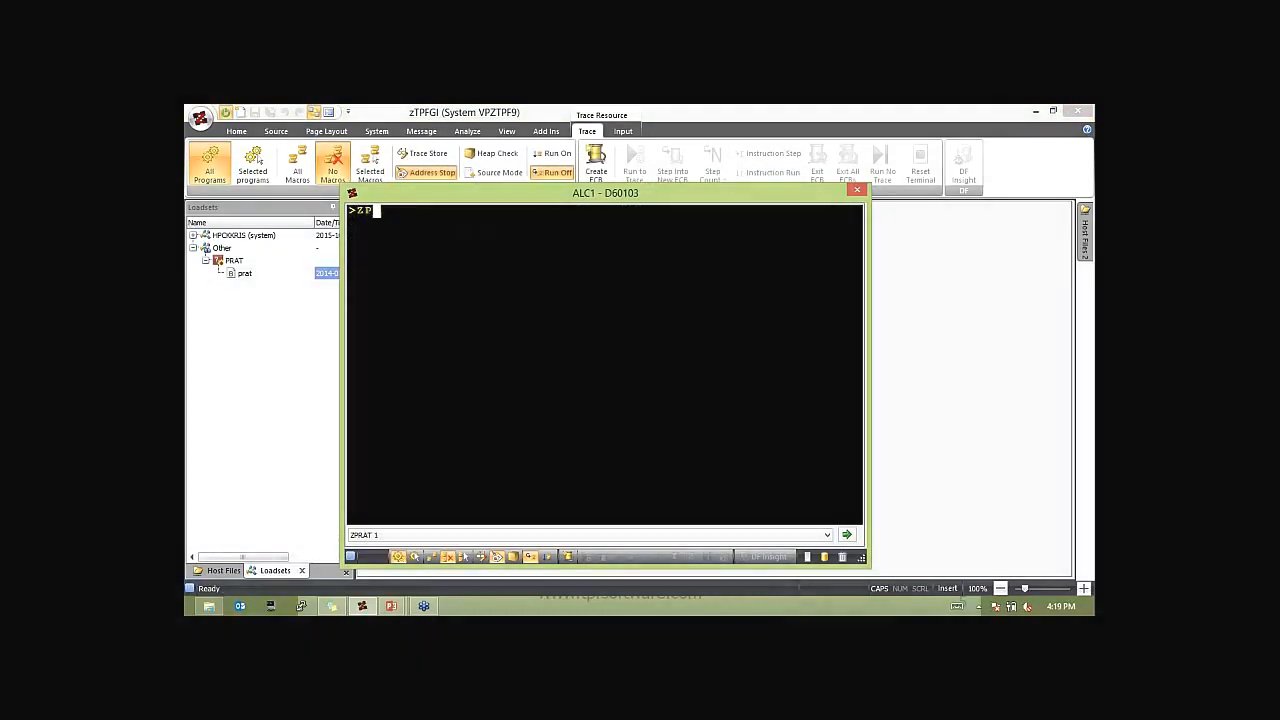
text(RAT 1)
key(Return)
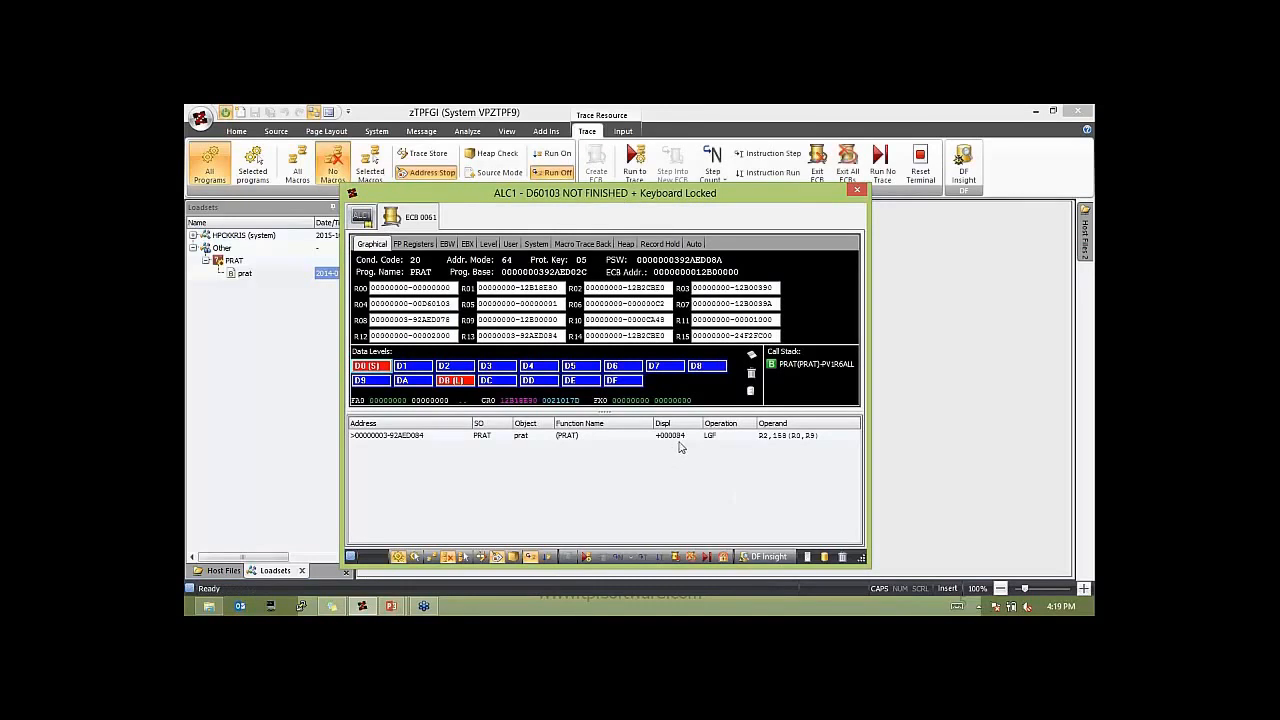
key(F5)
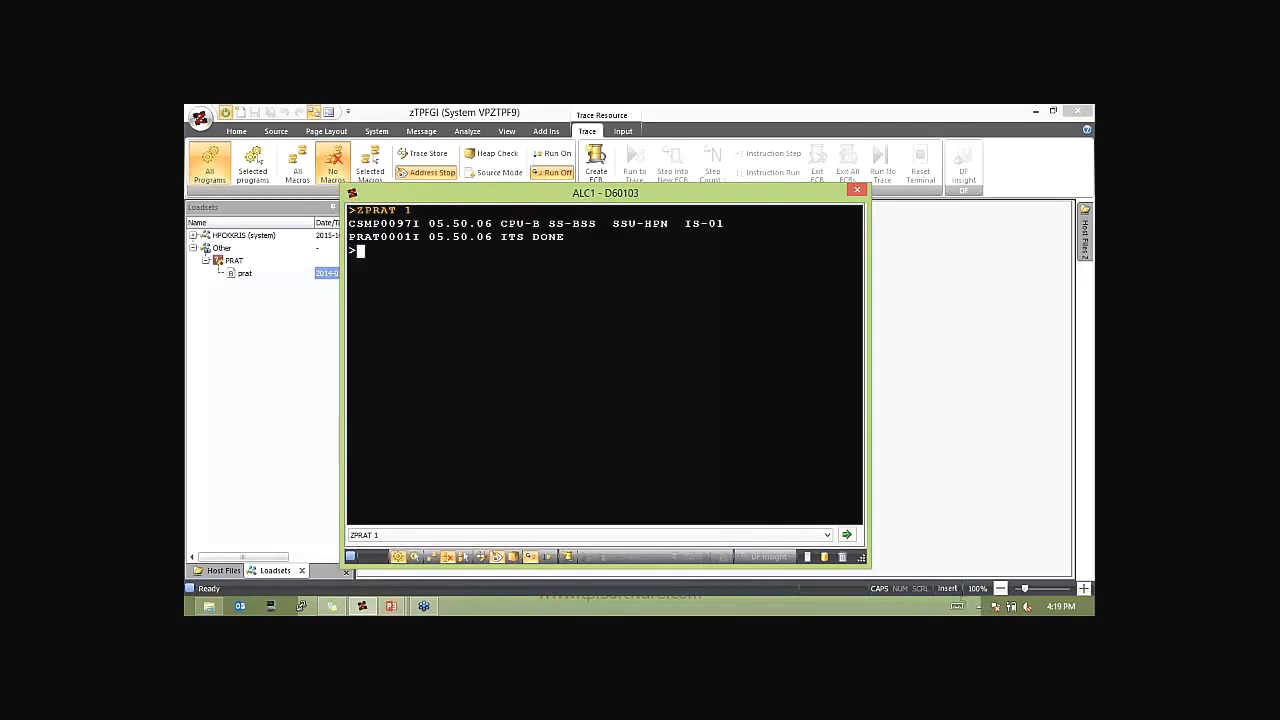
key(Escape)
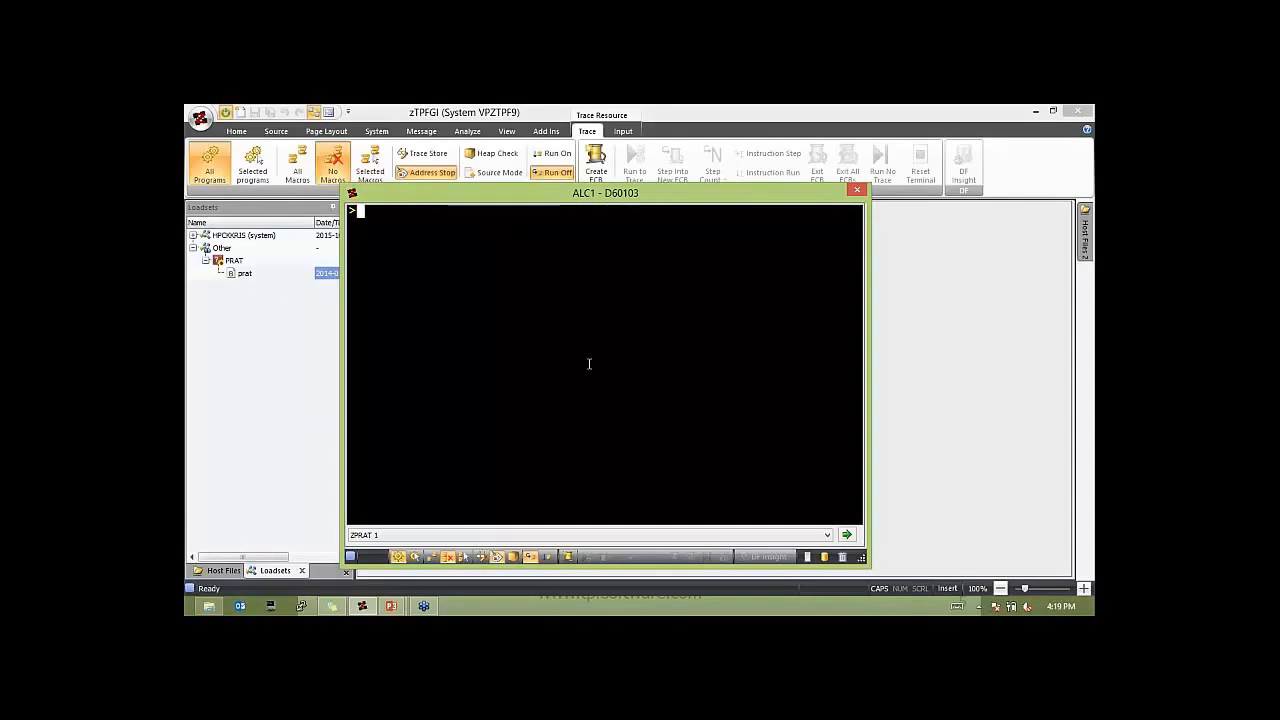
key(alt+Tab)
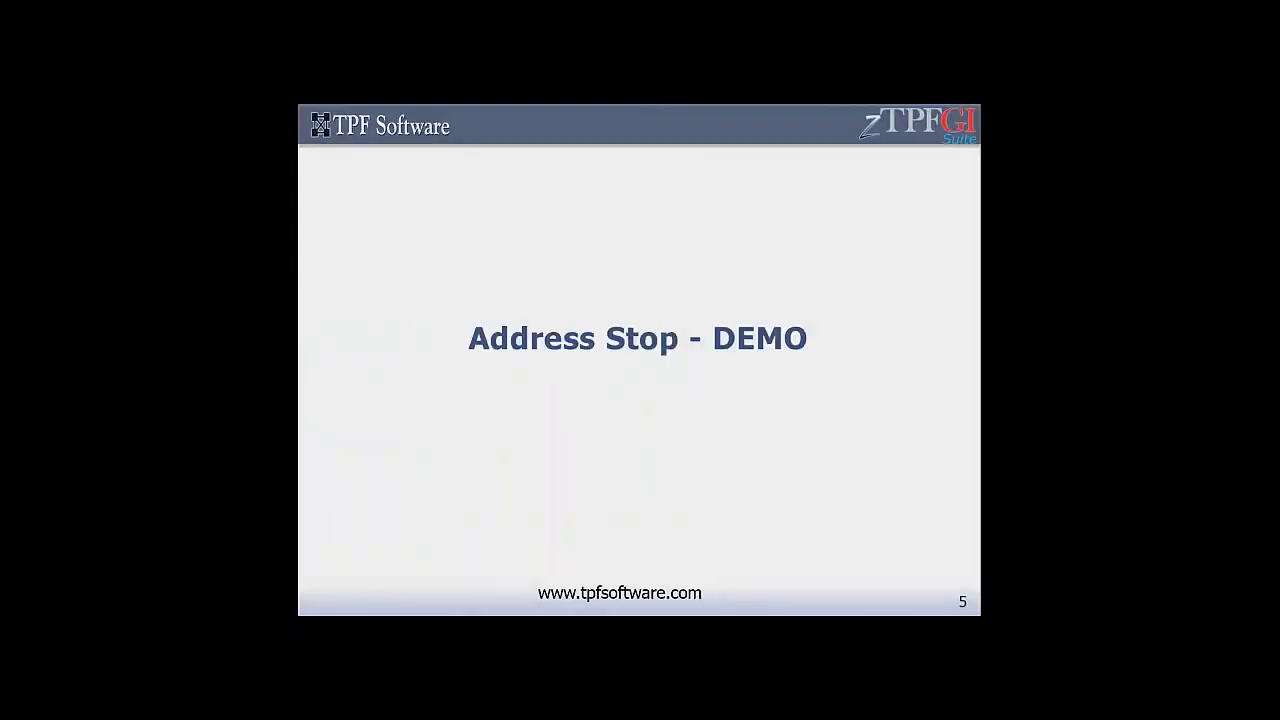
key(Right)
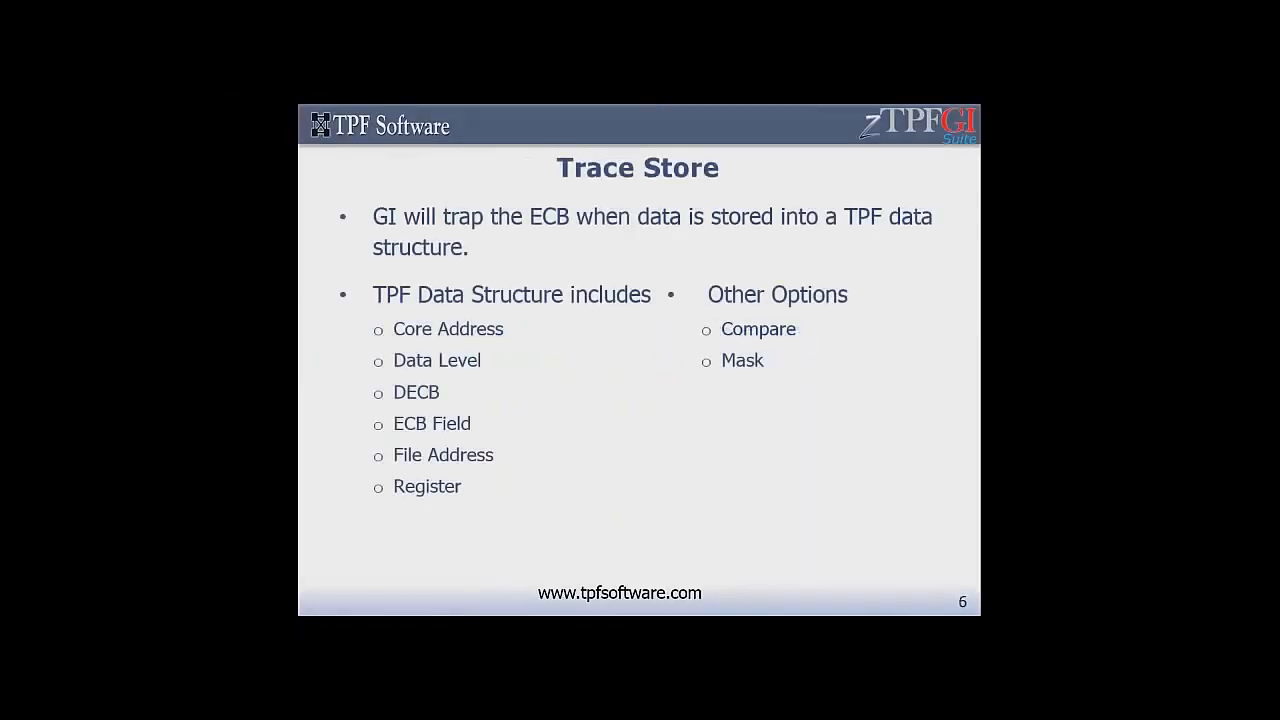
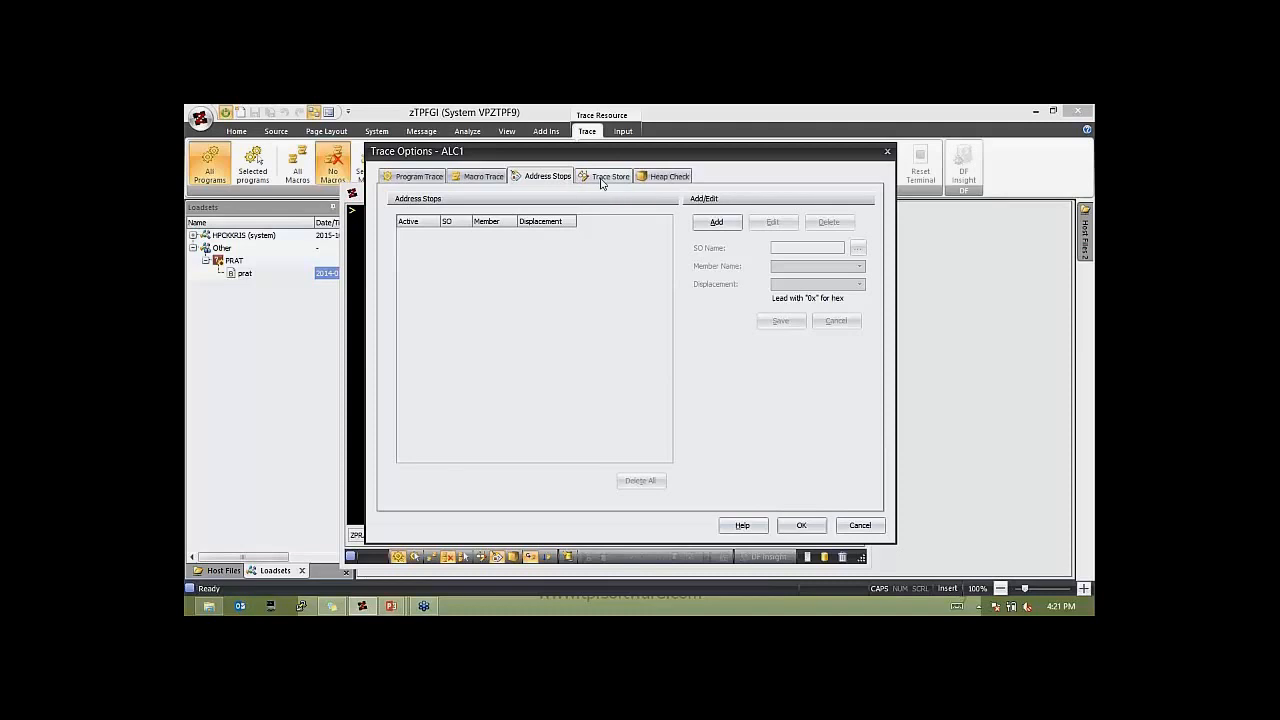
- Bring up the active terminal resource ALC1 and open its Trace Store options
click(602, 178)
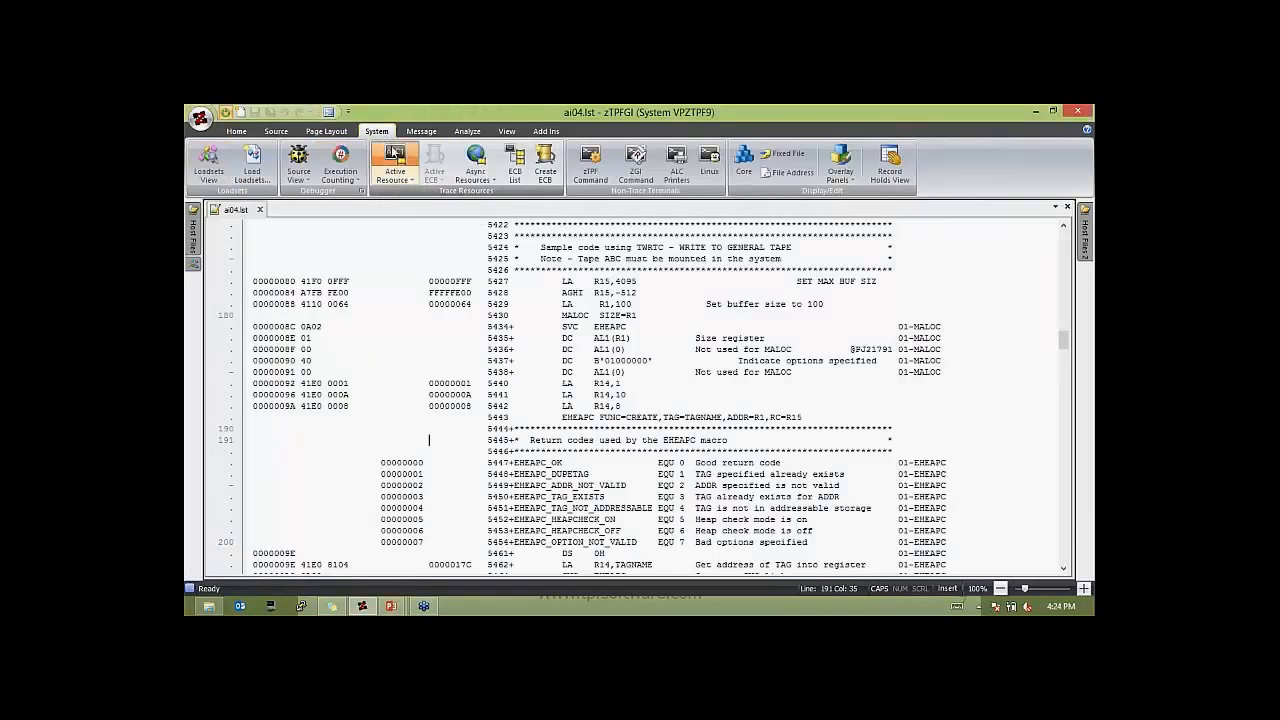
click(395, 155)
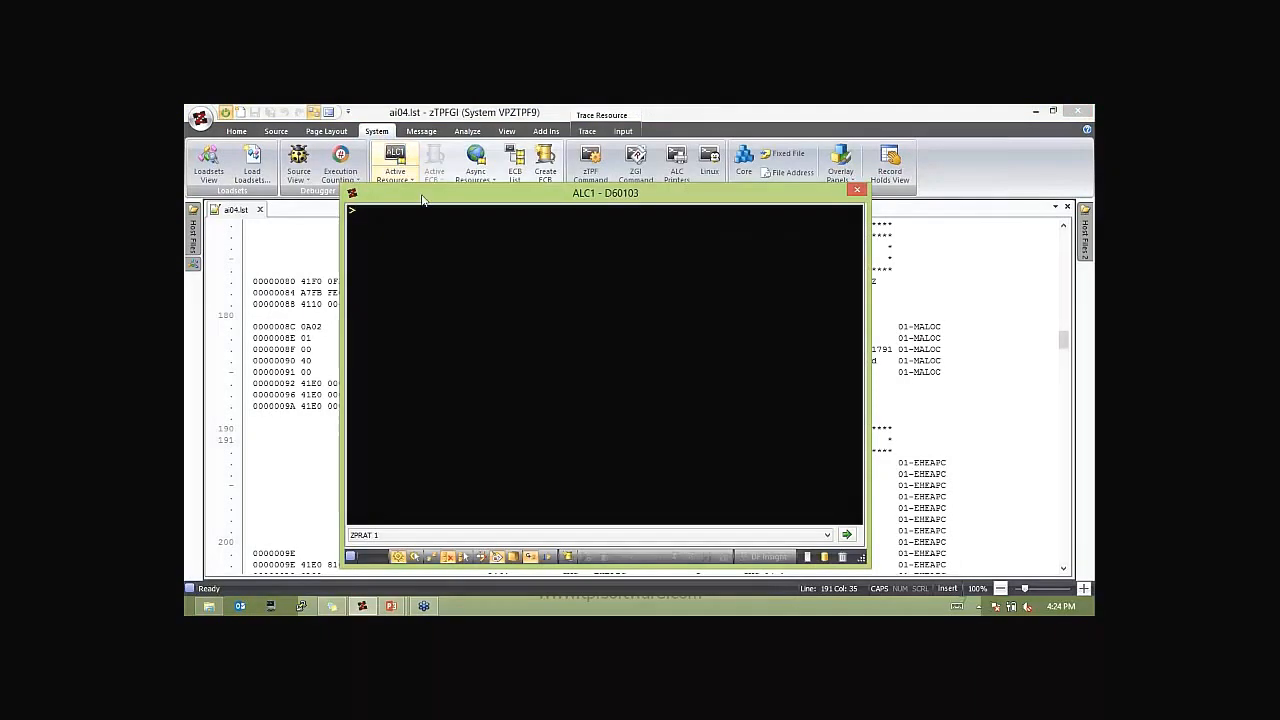
click(588, 133)
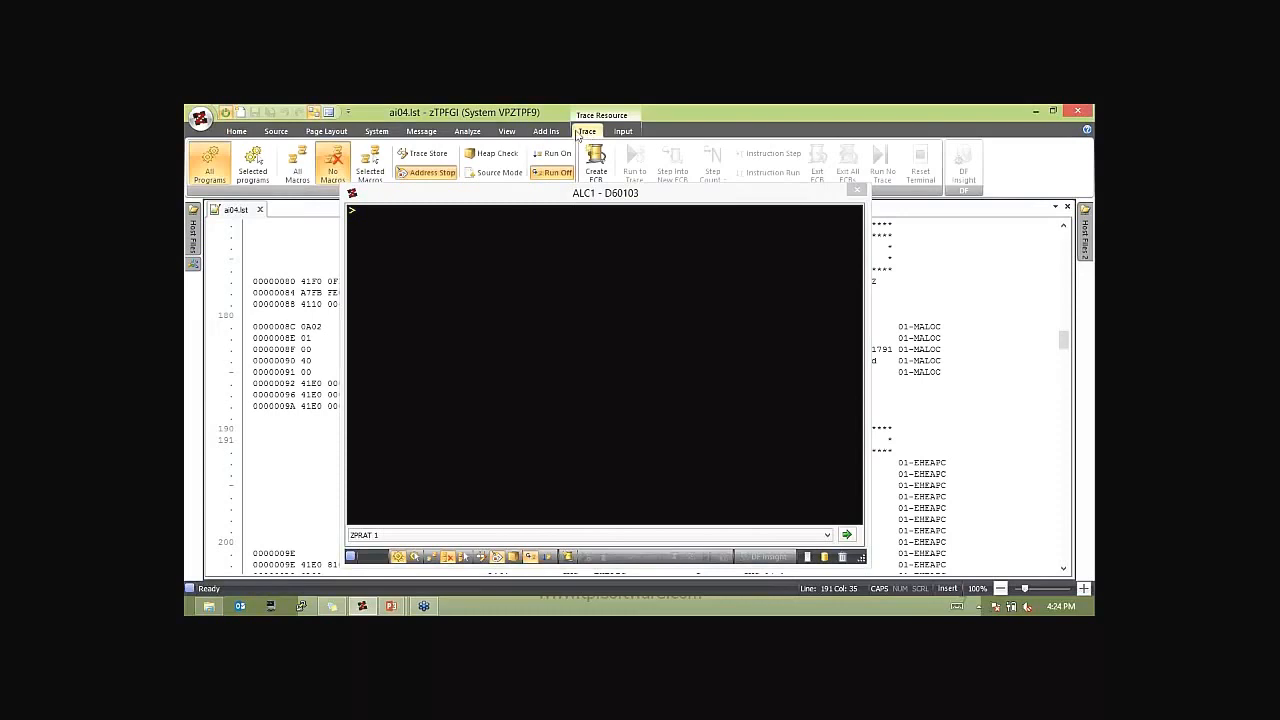
click(432, 174)
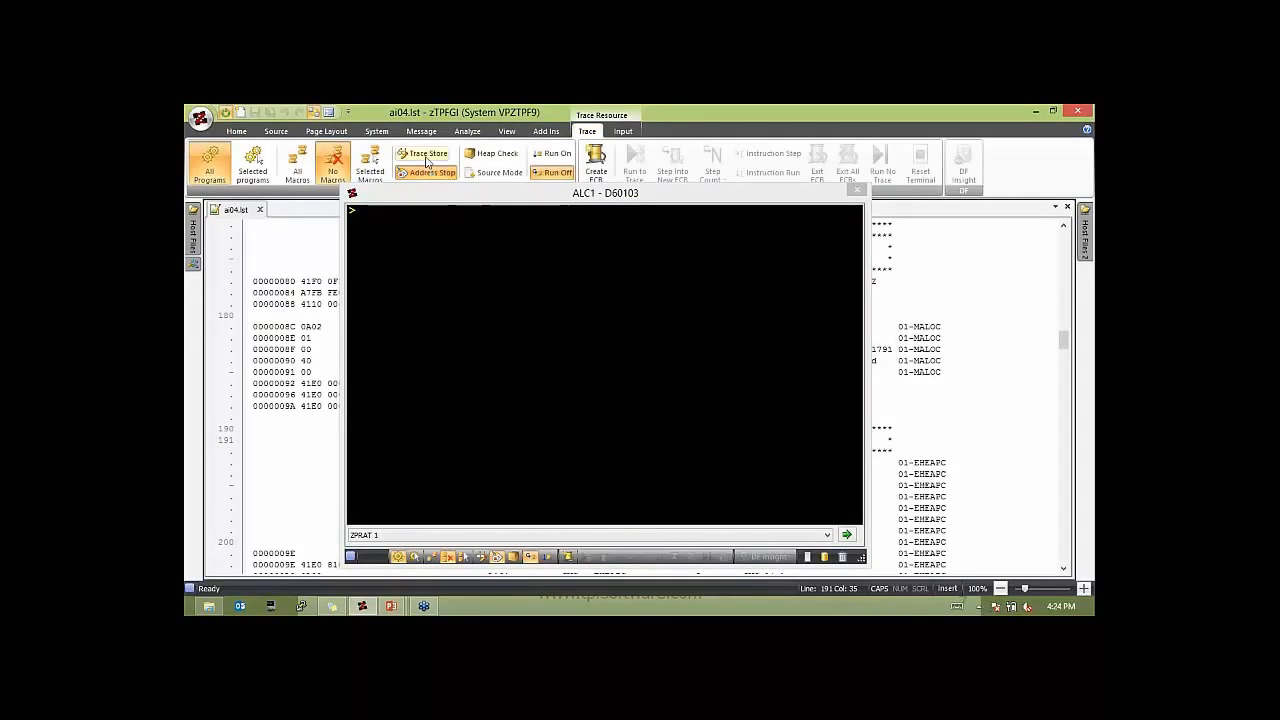
click(425, 153)
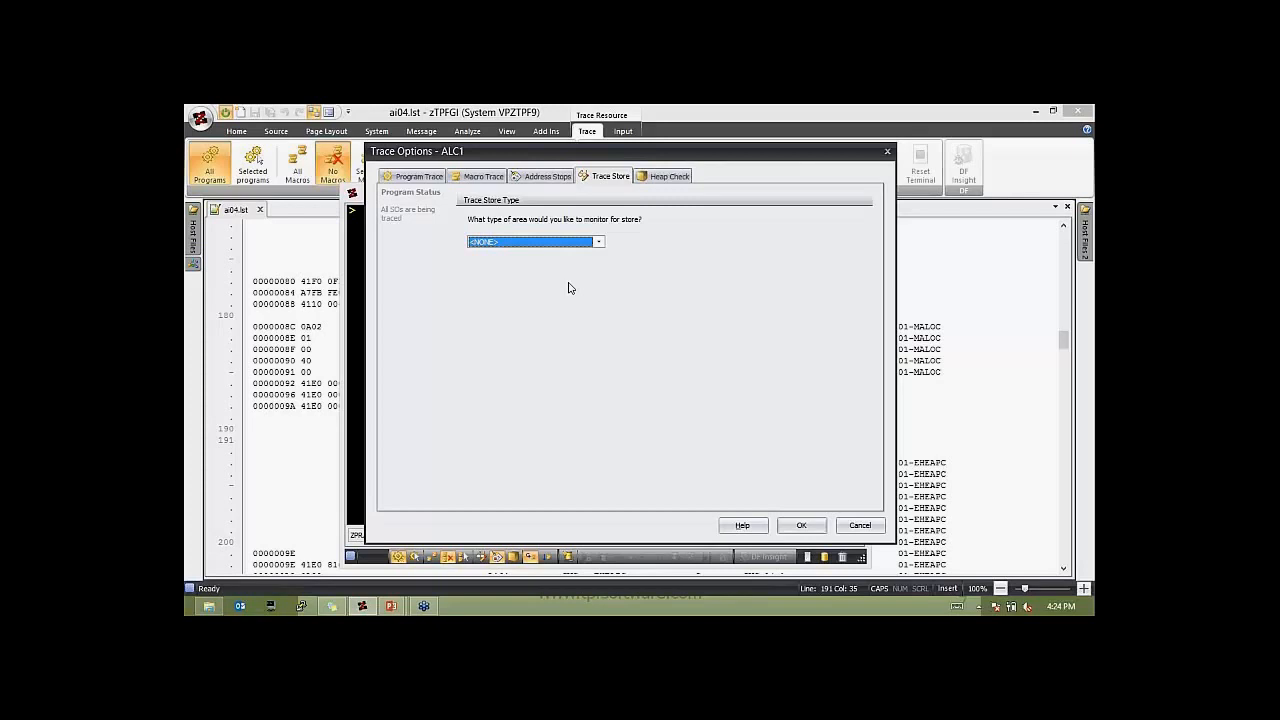
- Preview the Core Address store type and the Data Level store type with data level D2
click(598, 243)
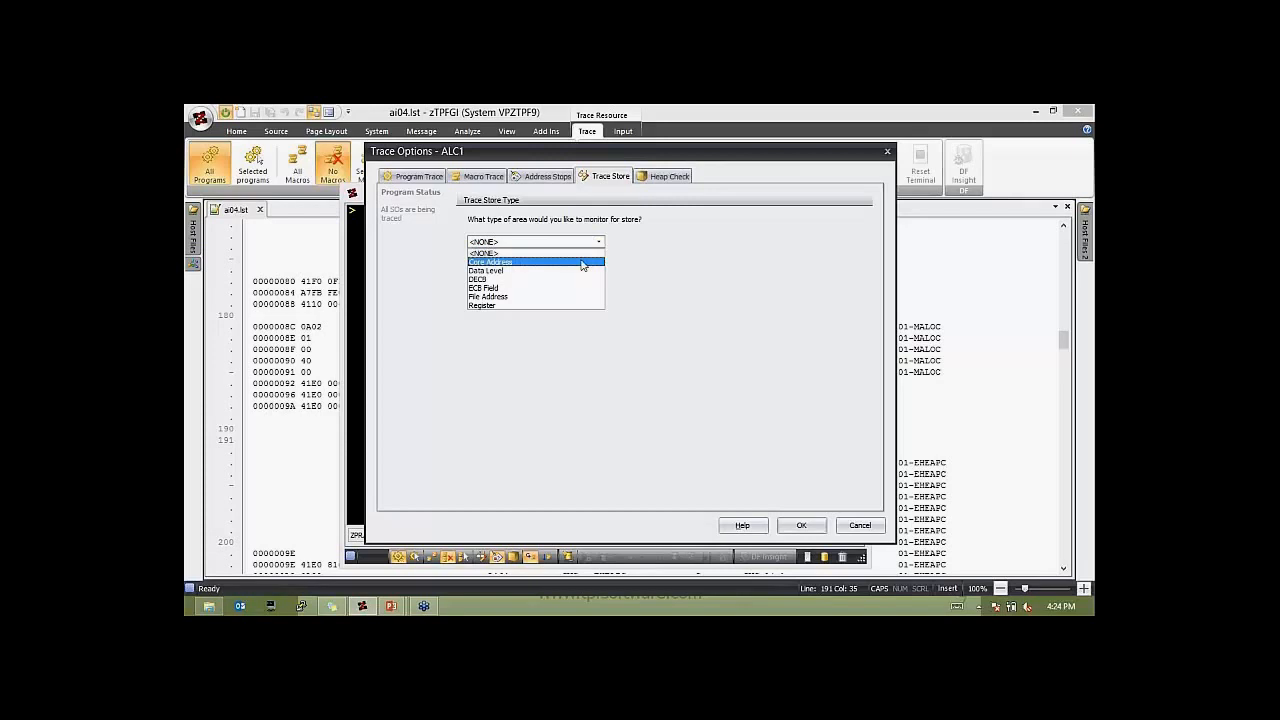
click(509, 266)
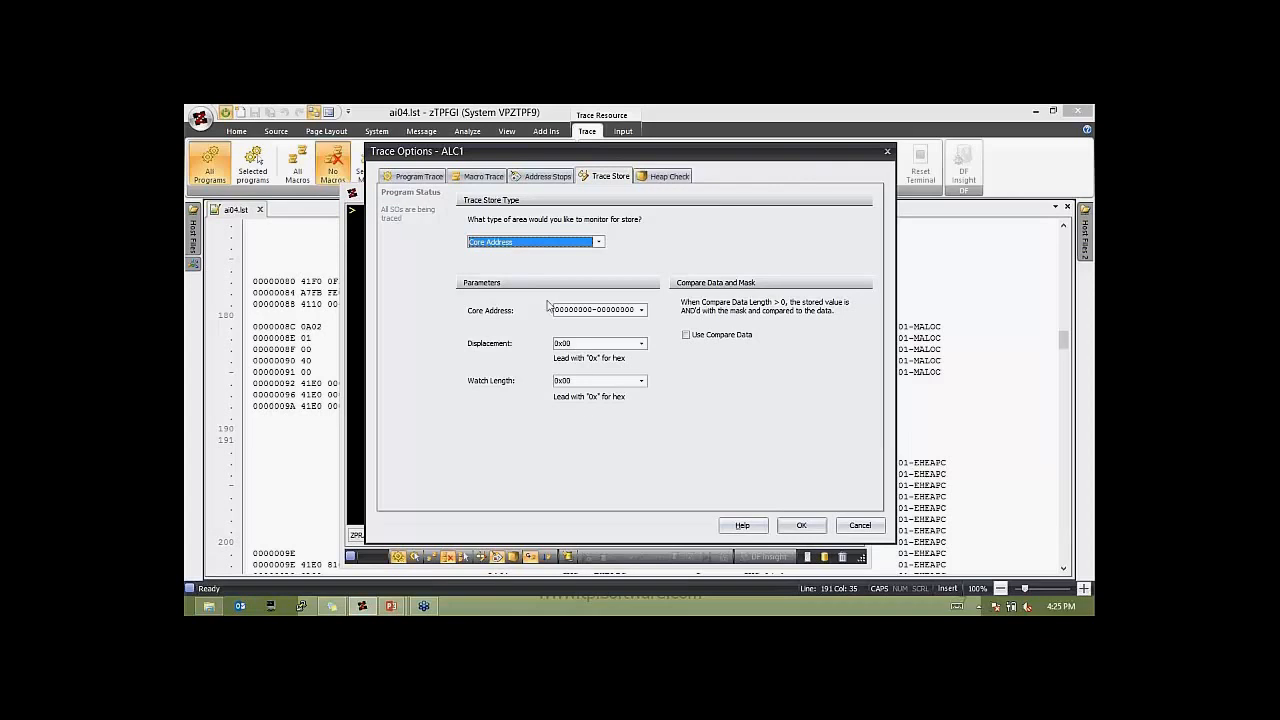
click(598, 243)
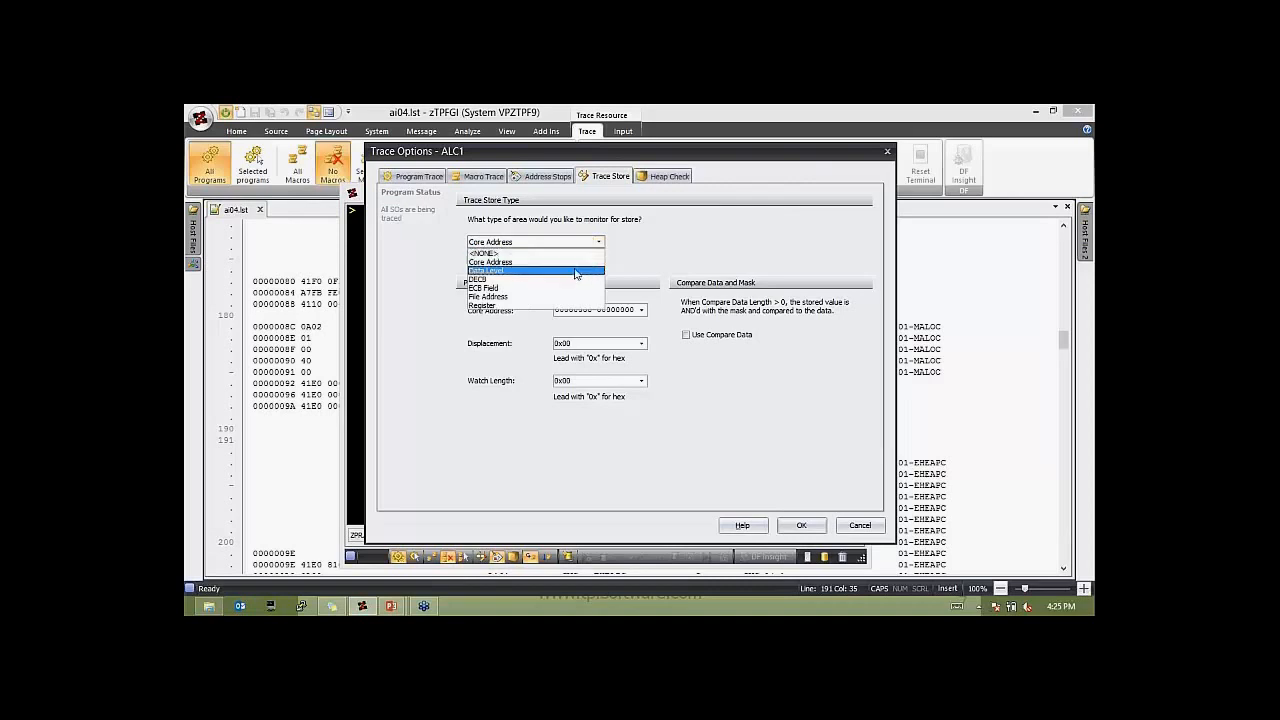
click(576, 271)
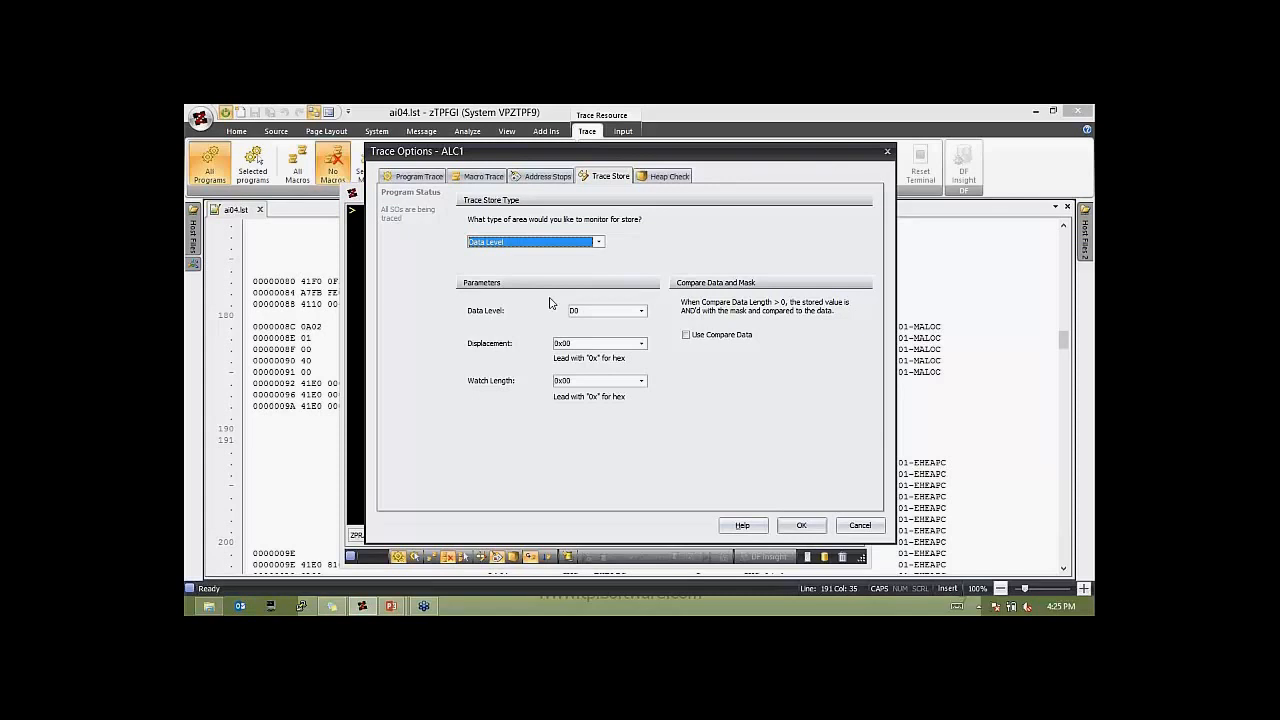
click(642, 315)
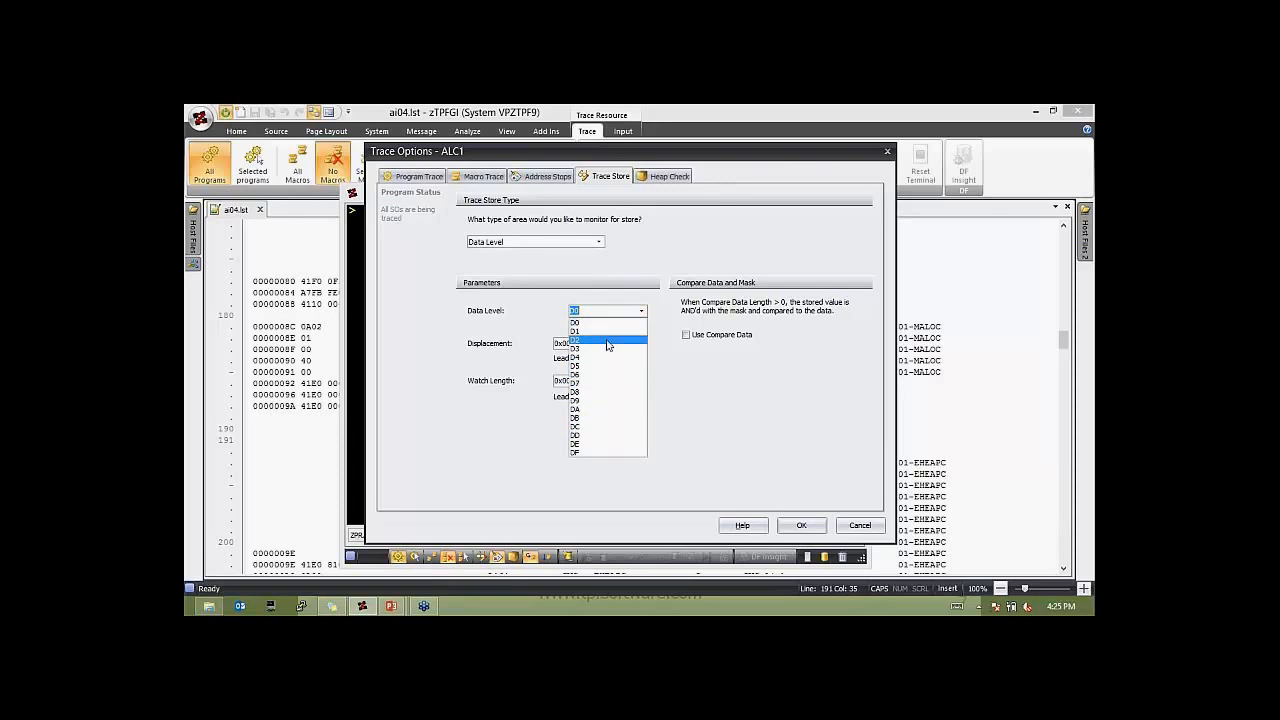
click(607, 342)
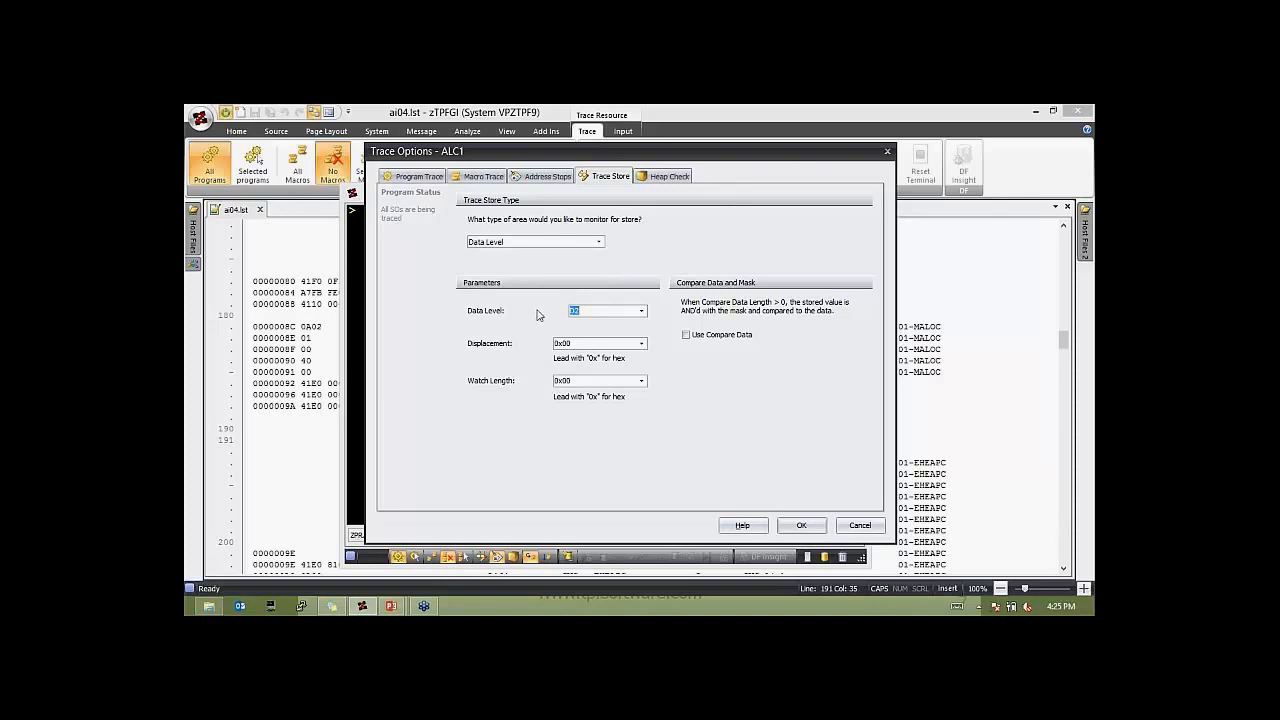
- Preview the DECB store type and set the type of area to monitor to ECB Field
click(598, 243)
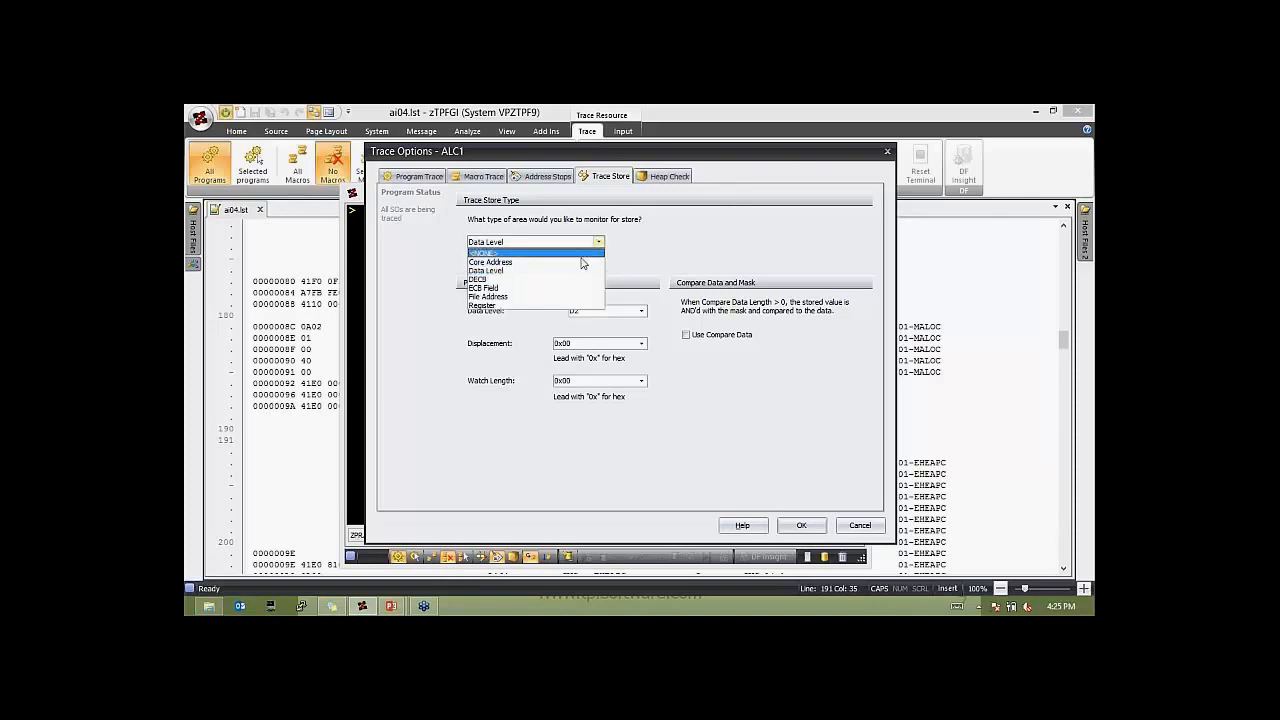
click(565, 285)
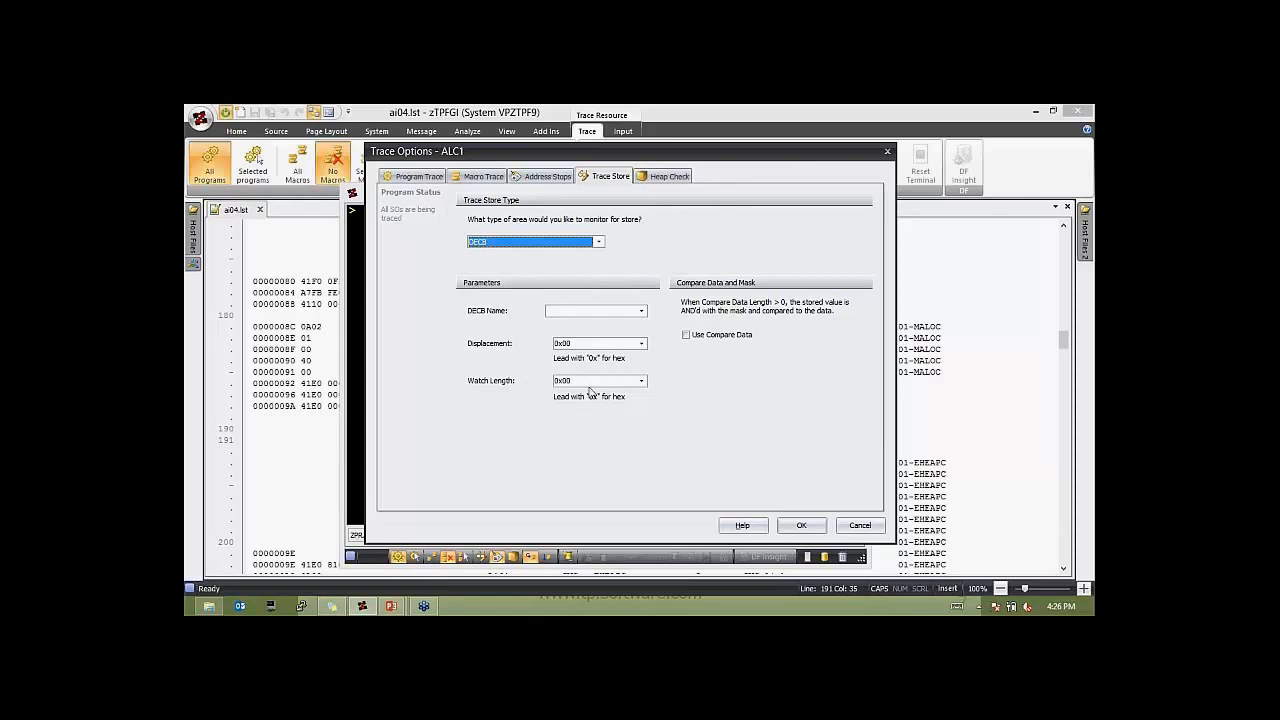
click(597, 244)
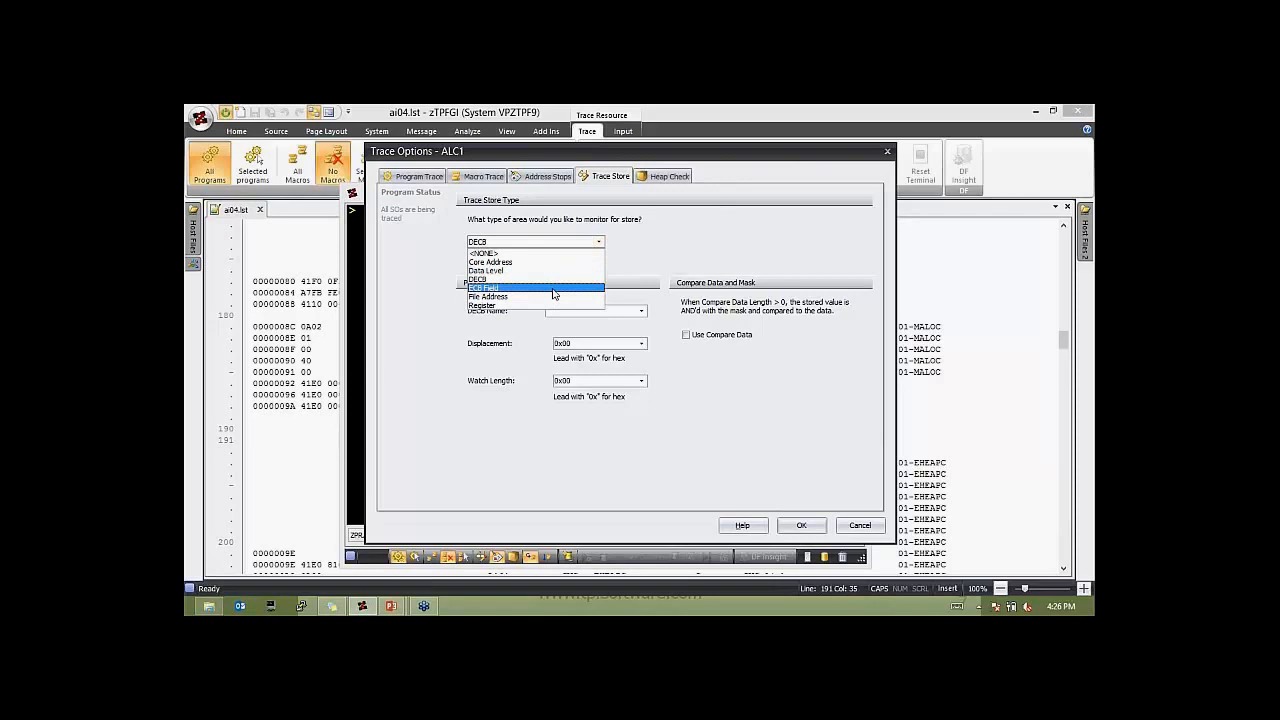
click(554, 288)
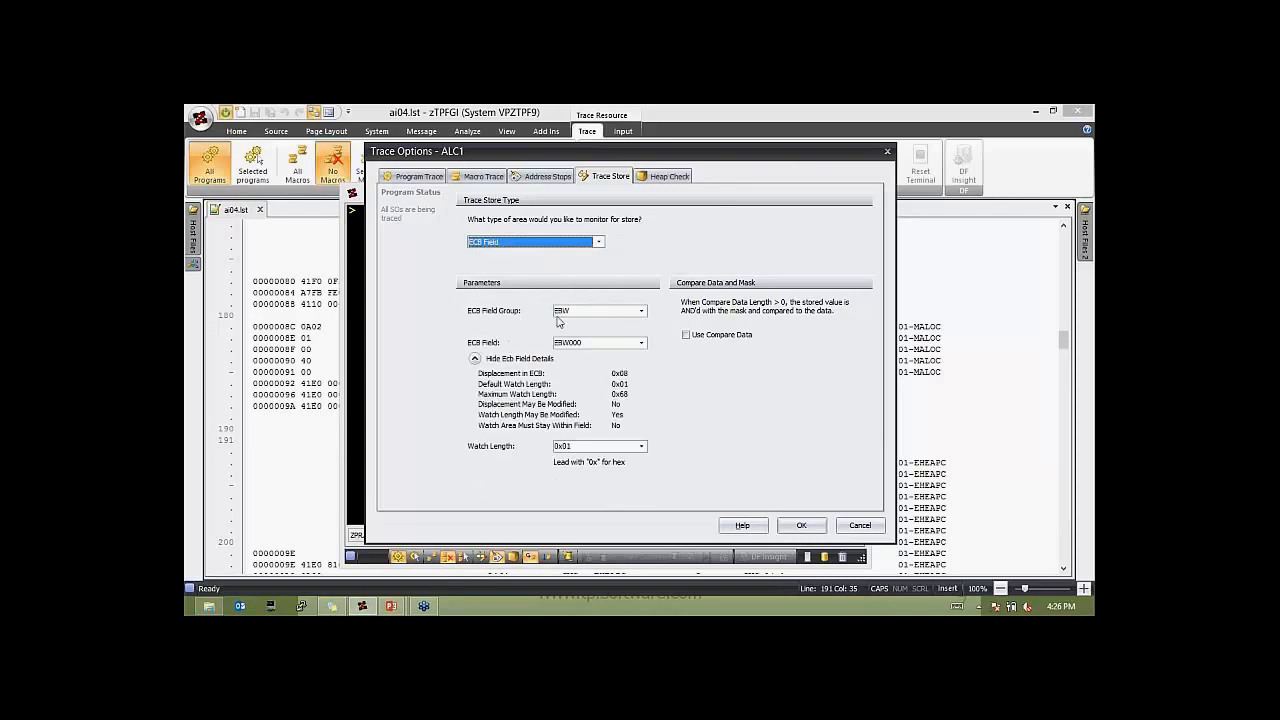
- Look through the available ECB field groups for the Trace Store, from EBW down to User Area
click(641, 311)
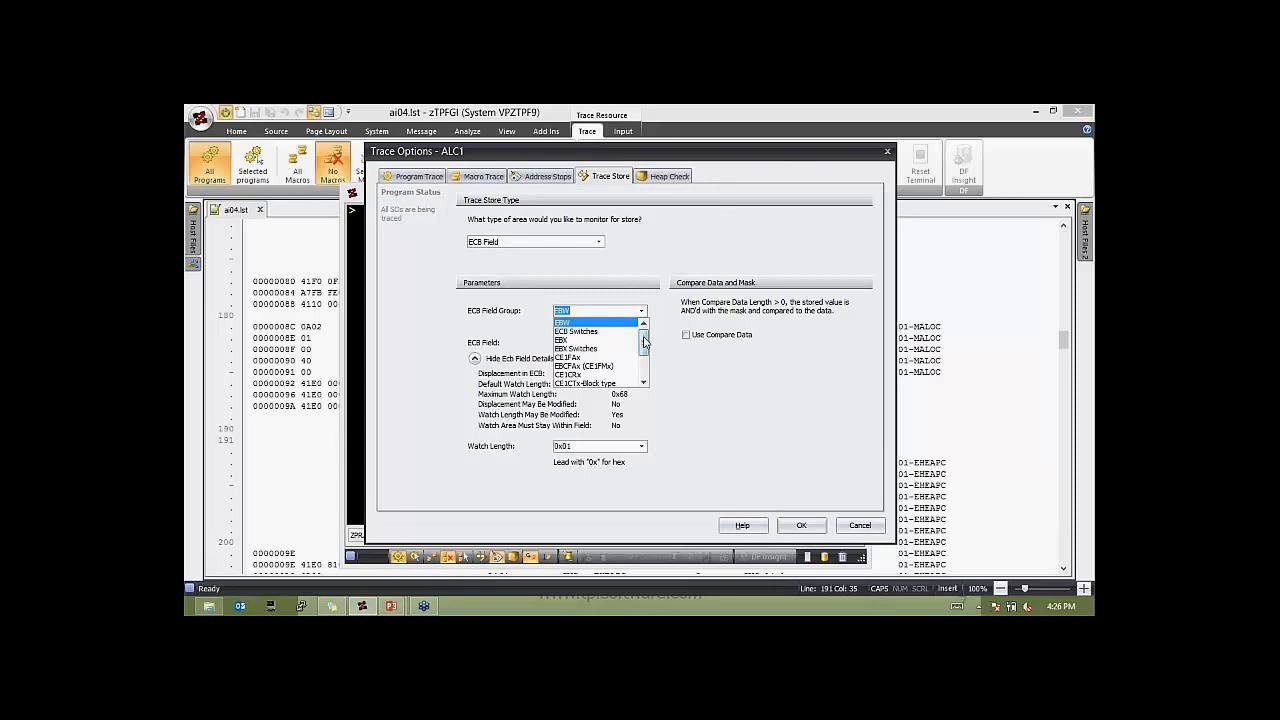
drag(644, 343, 645, 346)
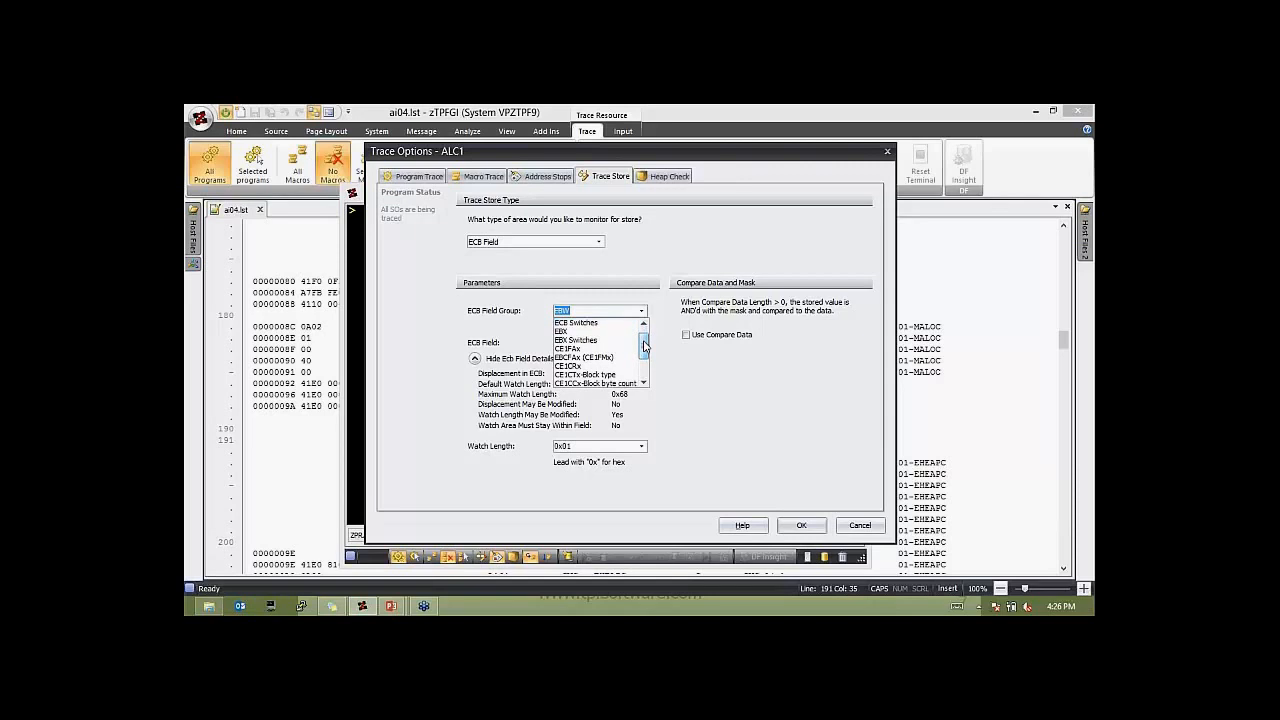
drag(645, 346, 644, 357)
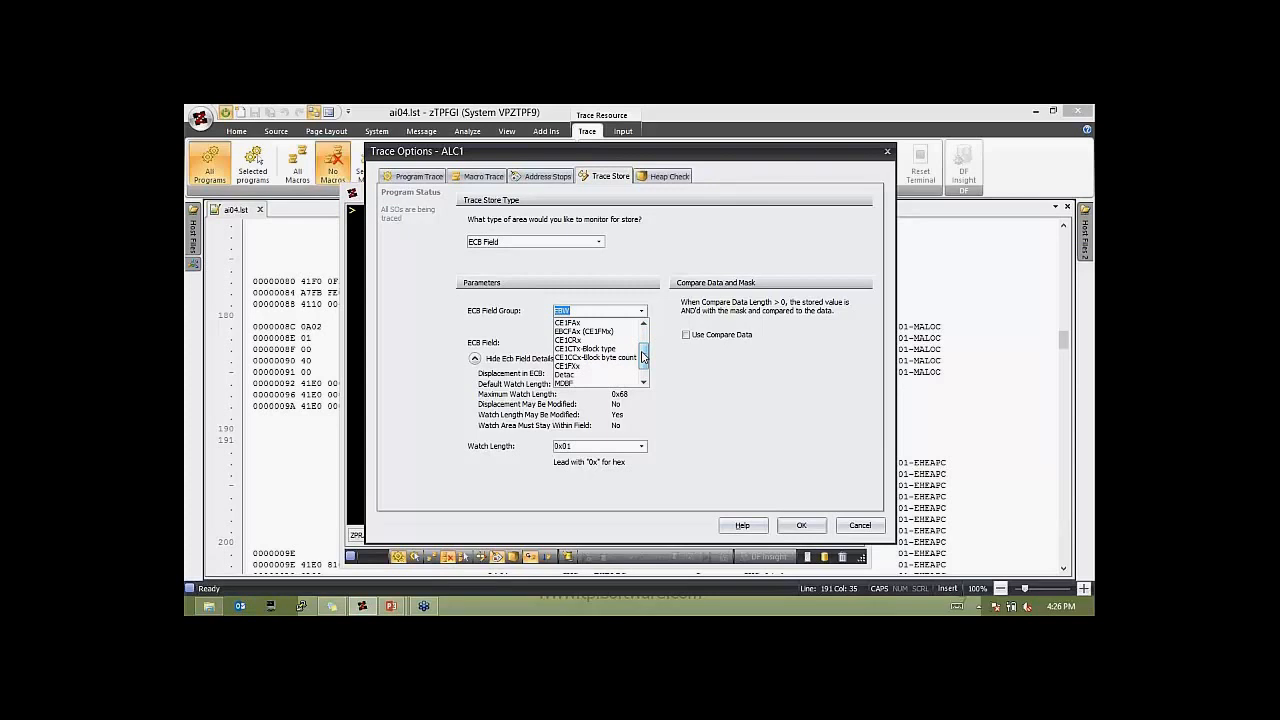
drag(643, 357, 644, 372)
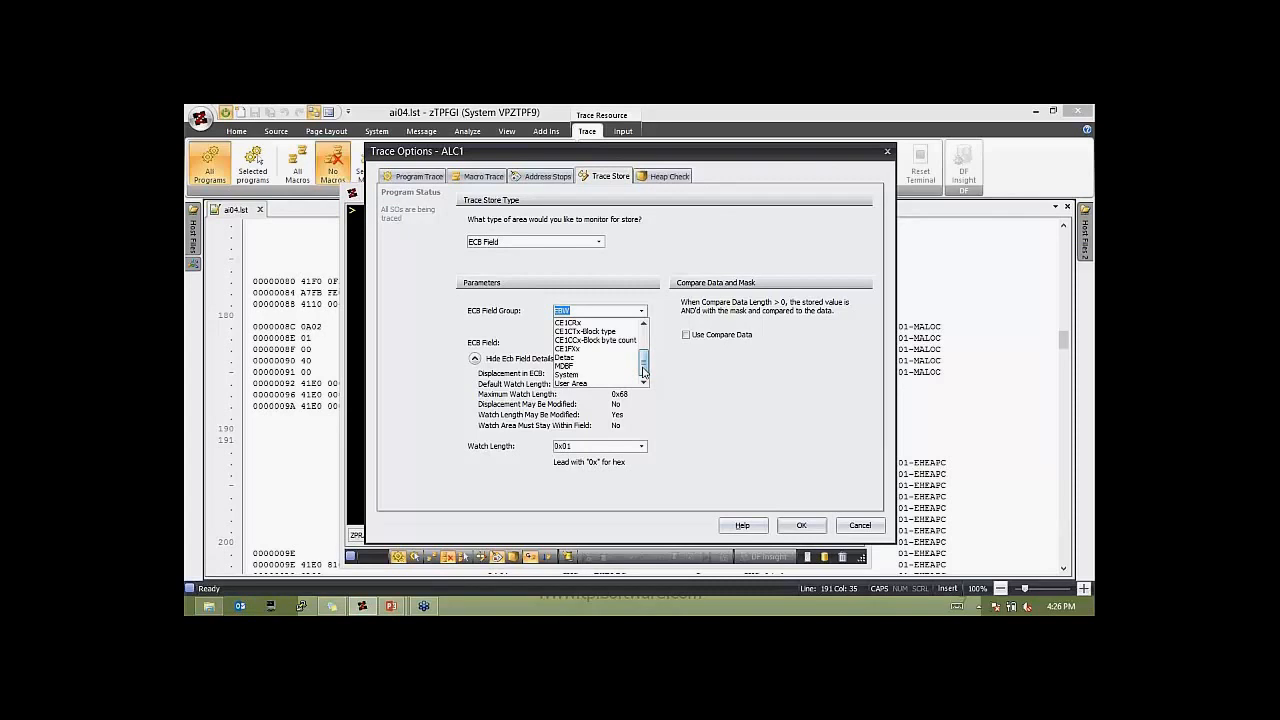
drag(643, 363, 641, 359)
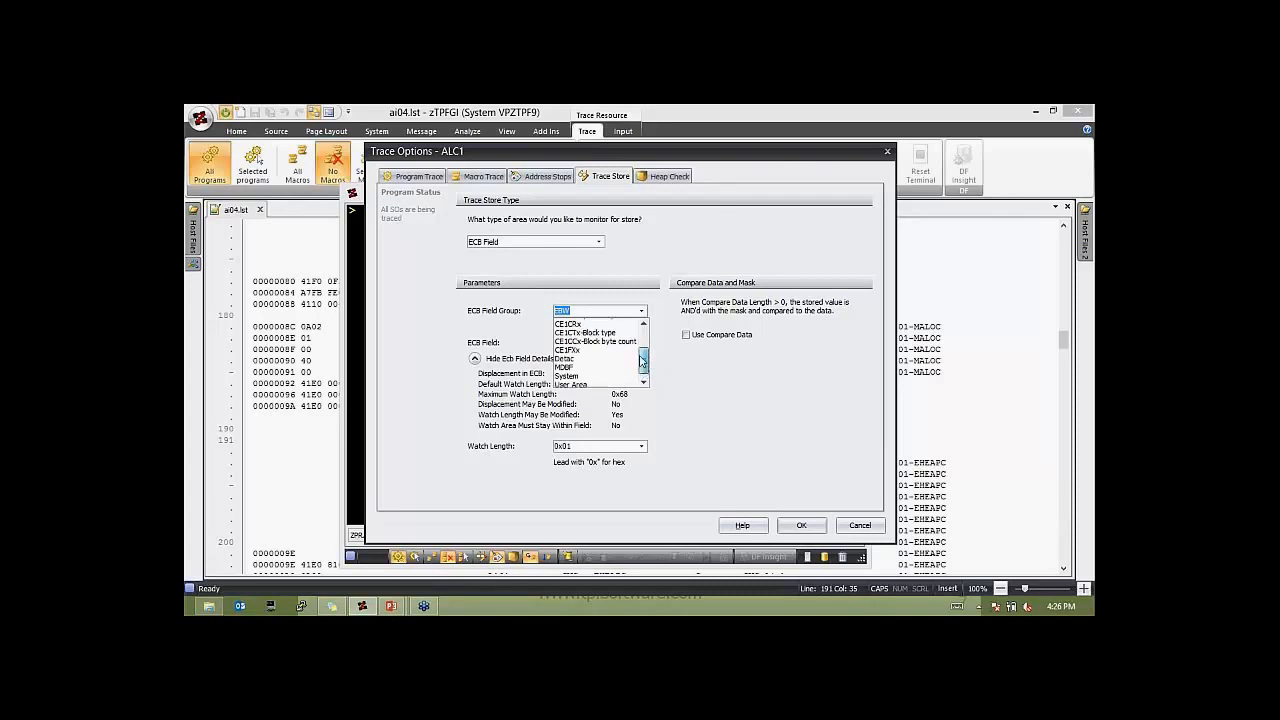
click(491, 325)
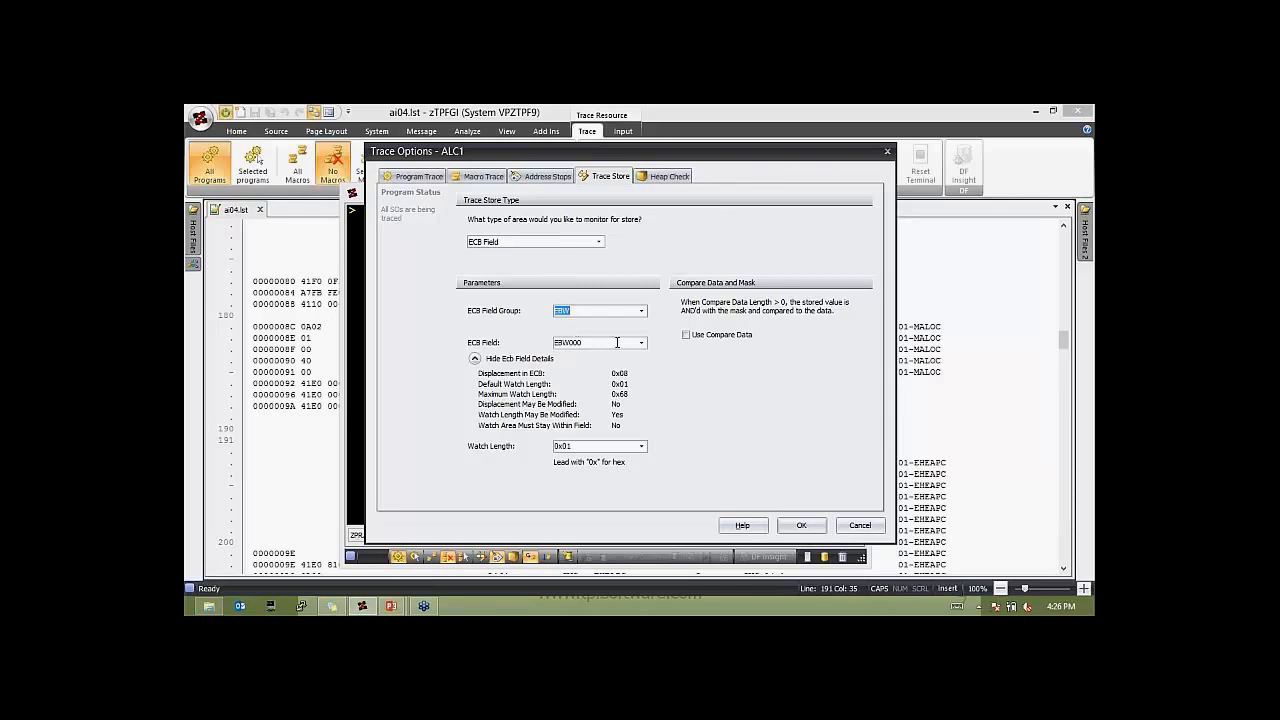
- Preview the EBX field group and look through its list of ECB fields
click(642, 314)
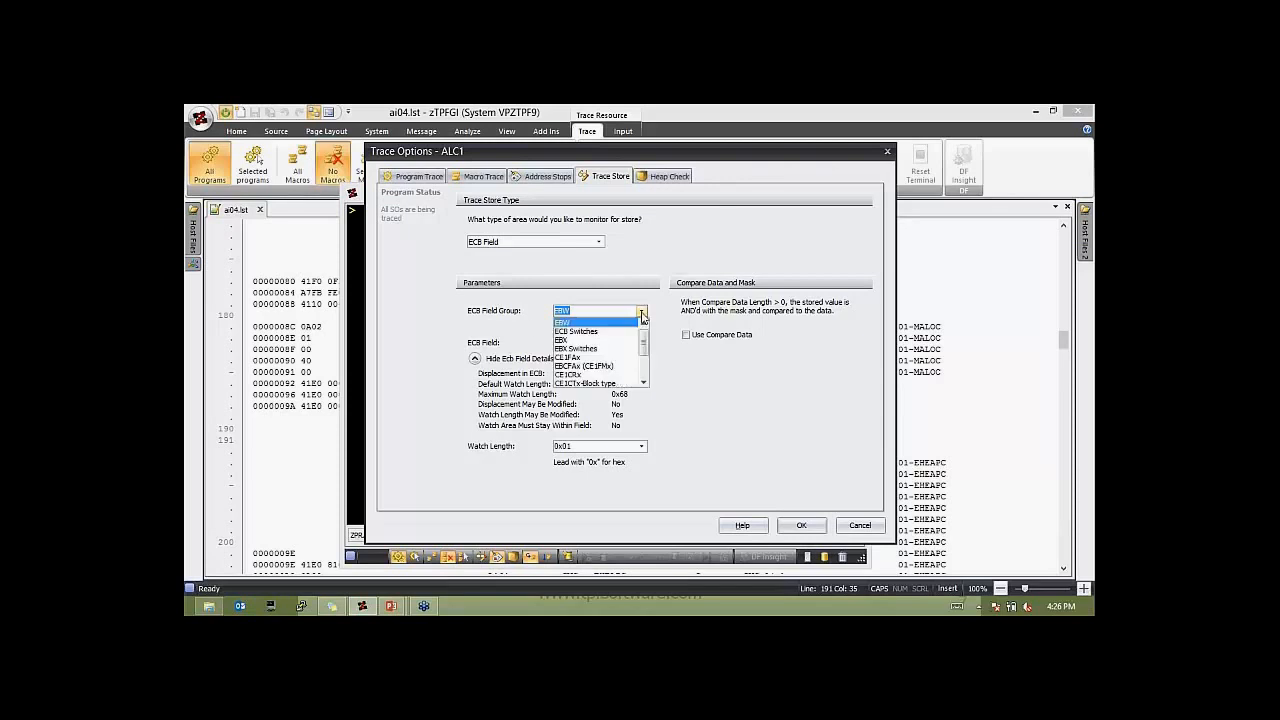
click(613, 347)
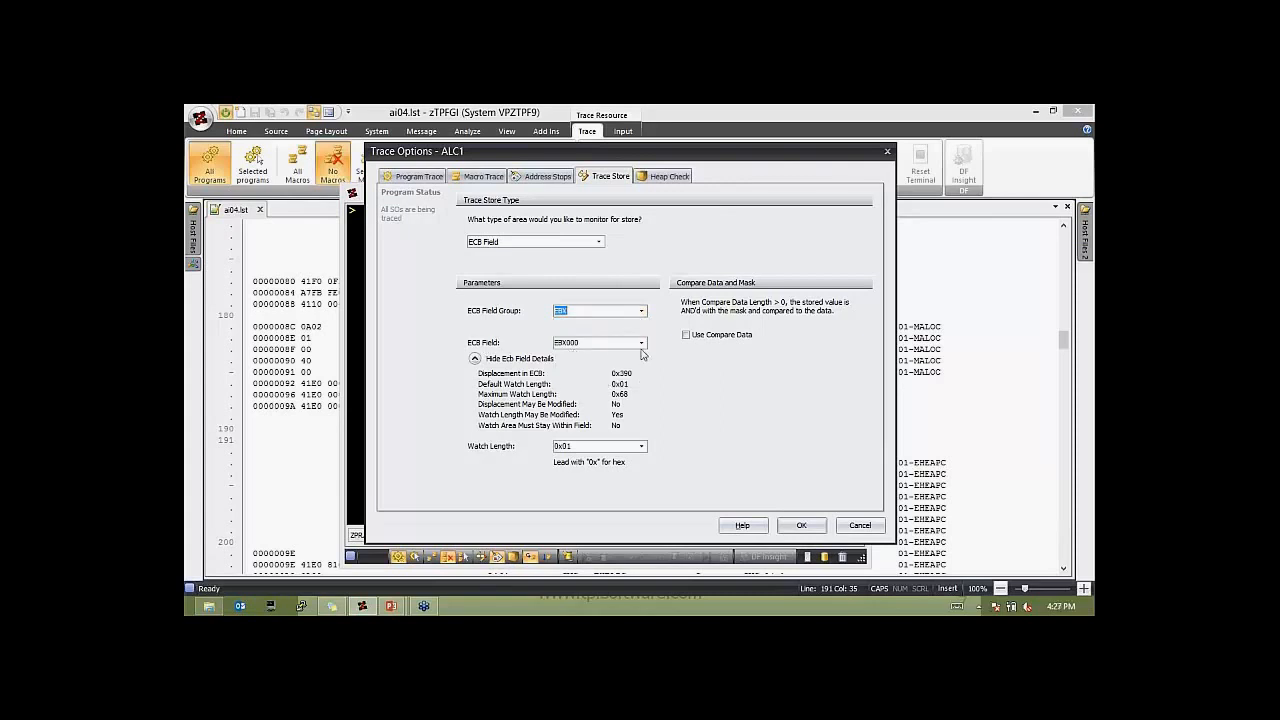
click(642, 344)
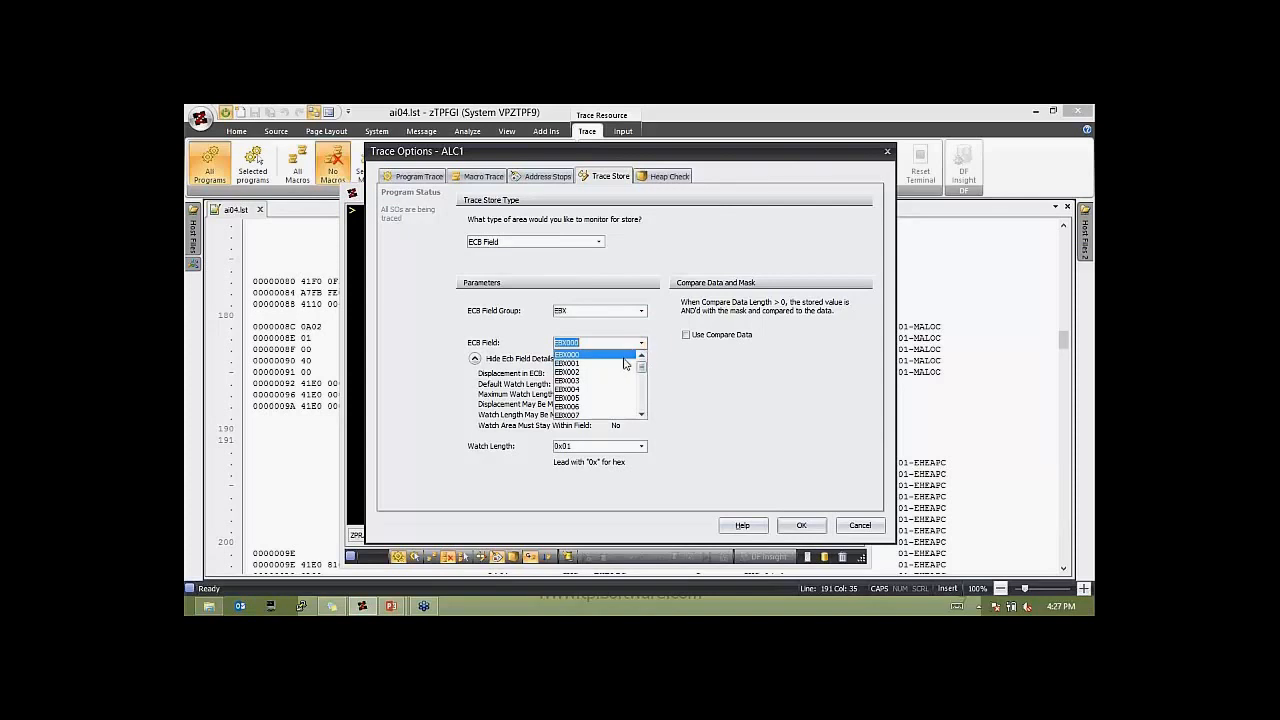
drag(642, 370, 642, 374)
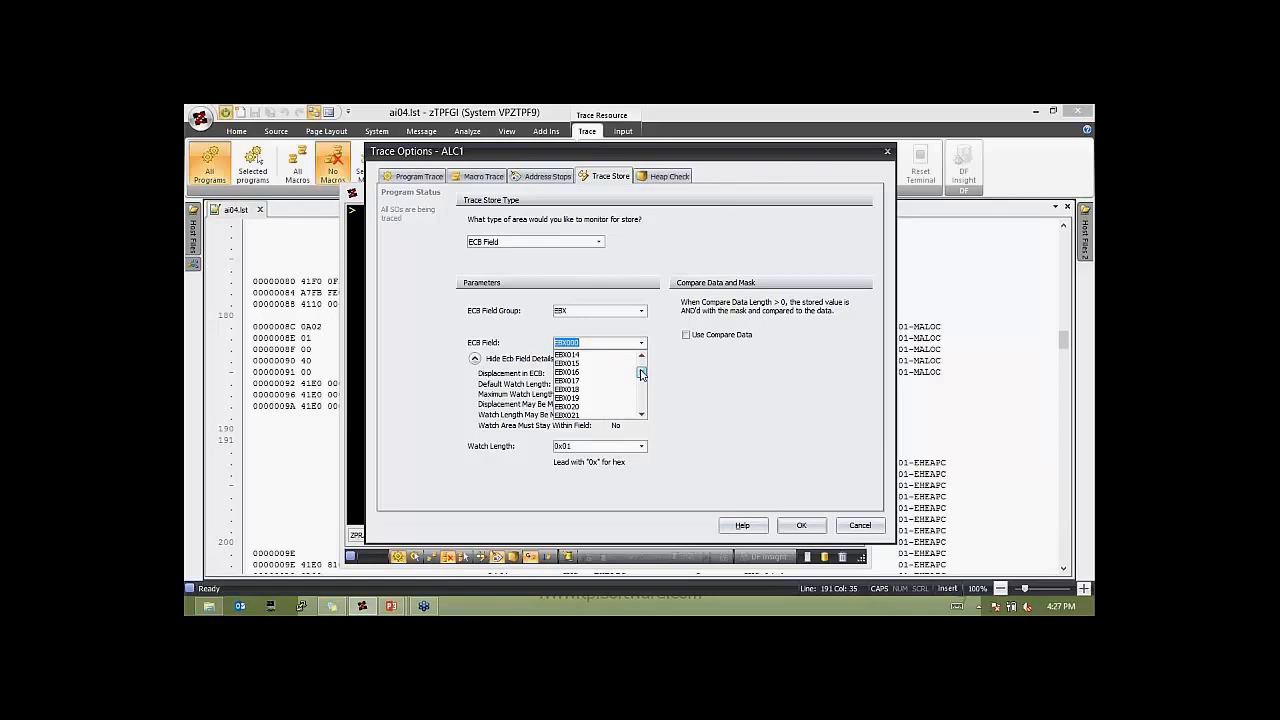
drag(642, 374, 643, 362)
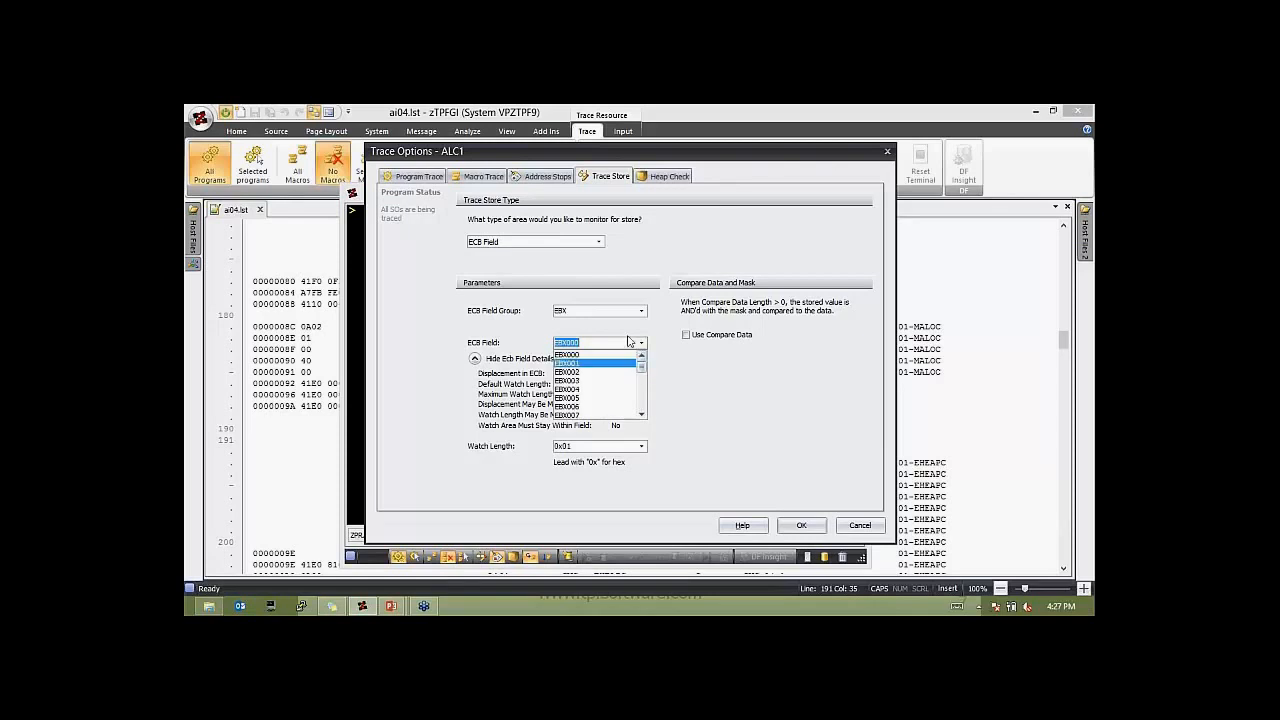
click(628, 341)
- Preview the File Address store type, and the Register store type with its selectable register numbers
click(599, 242)
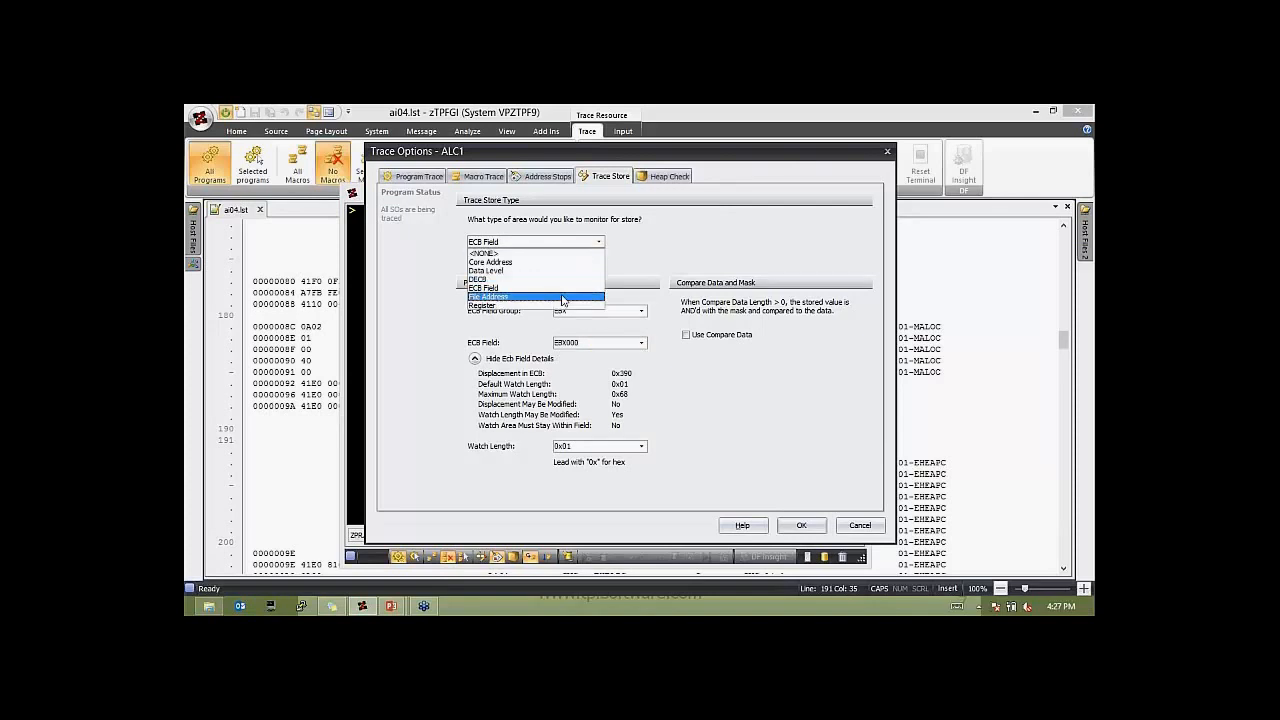
click(562, 297)
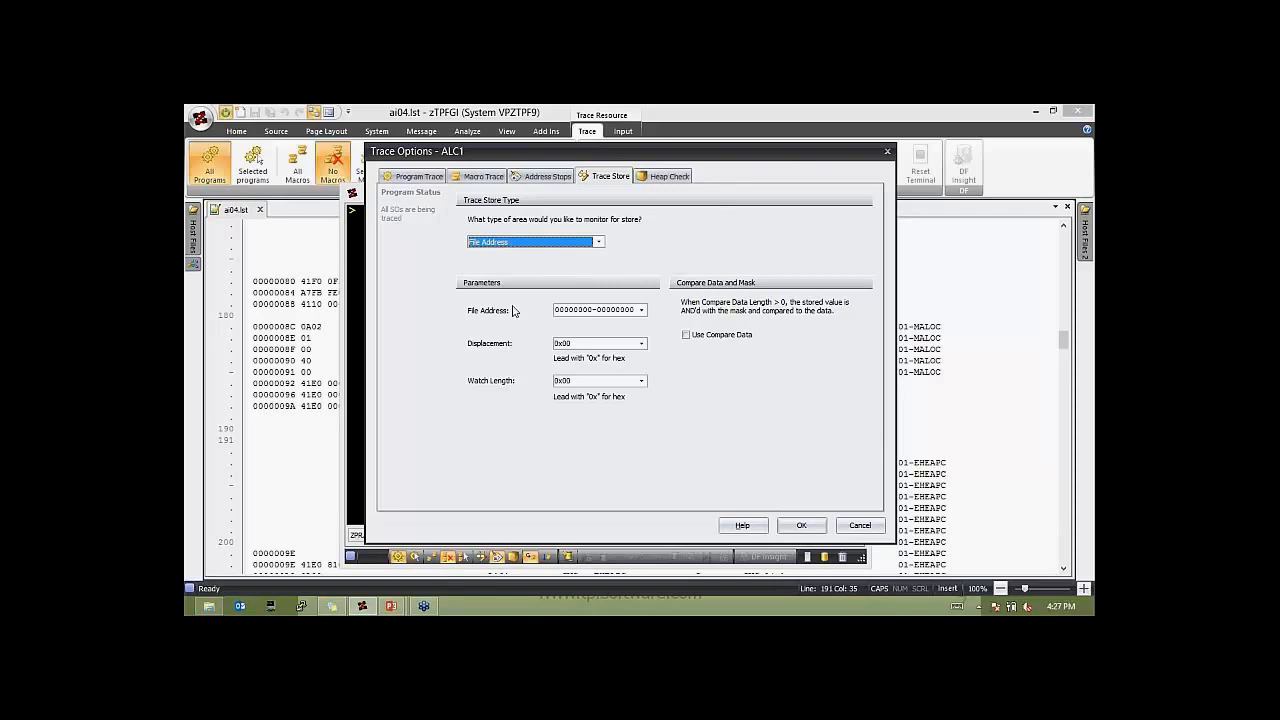
click(598, 242)
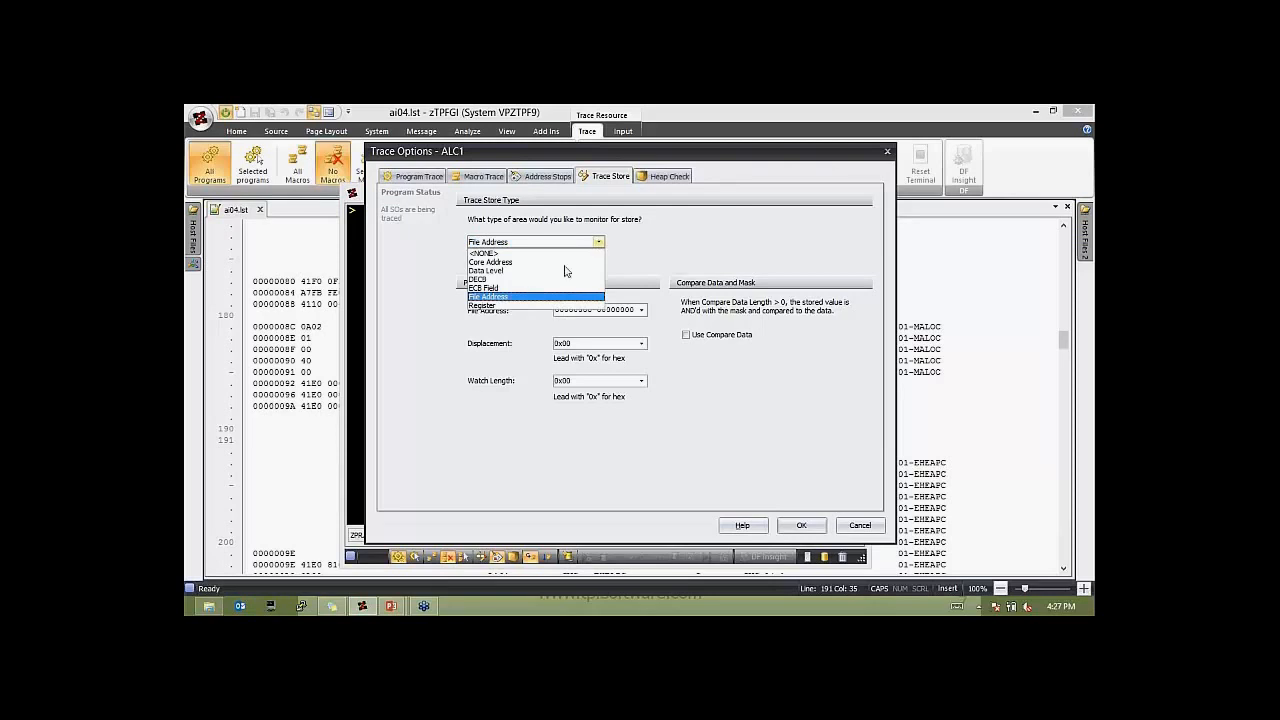
click(521, 305)
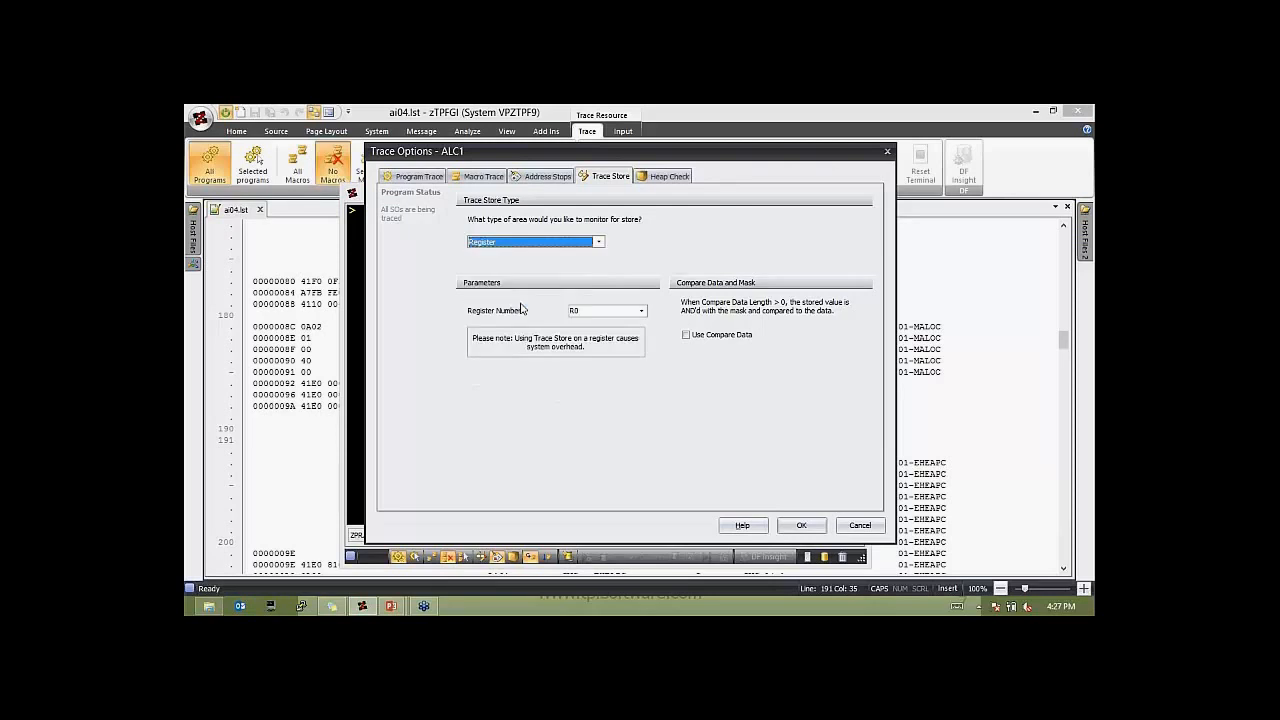
click(641, 311)
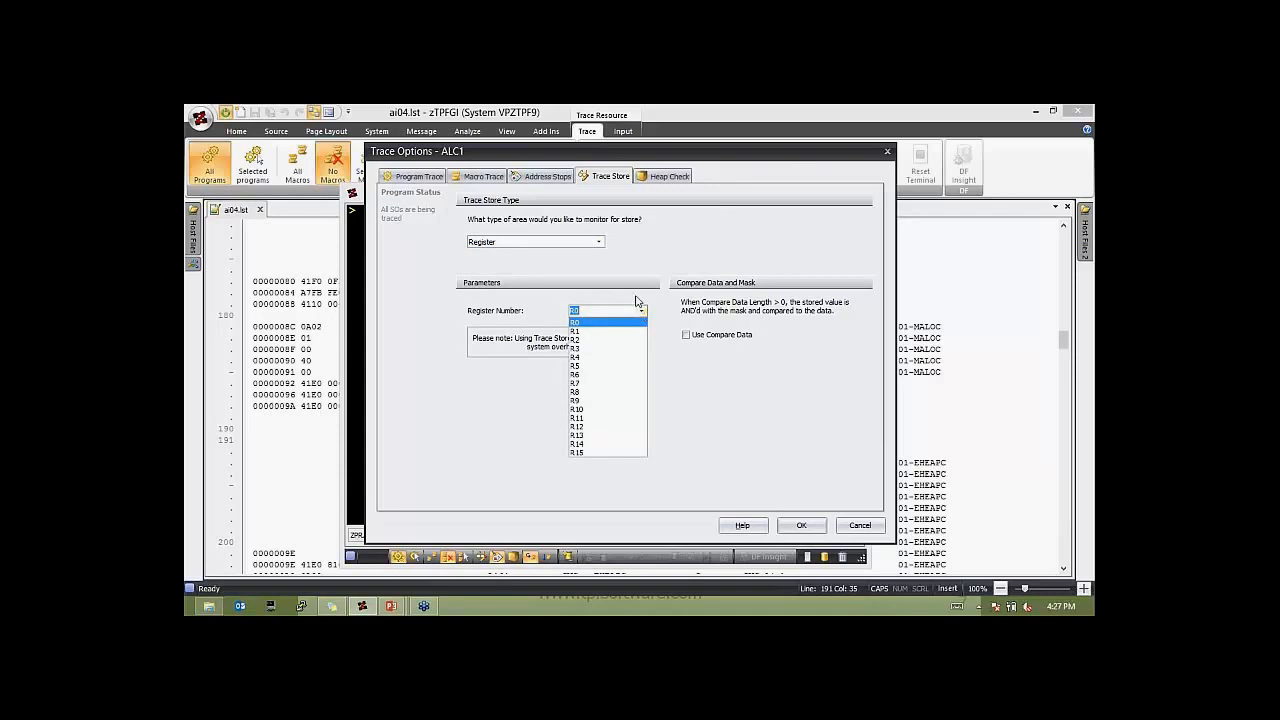
click(634, 299)
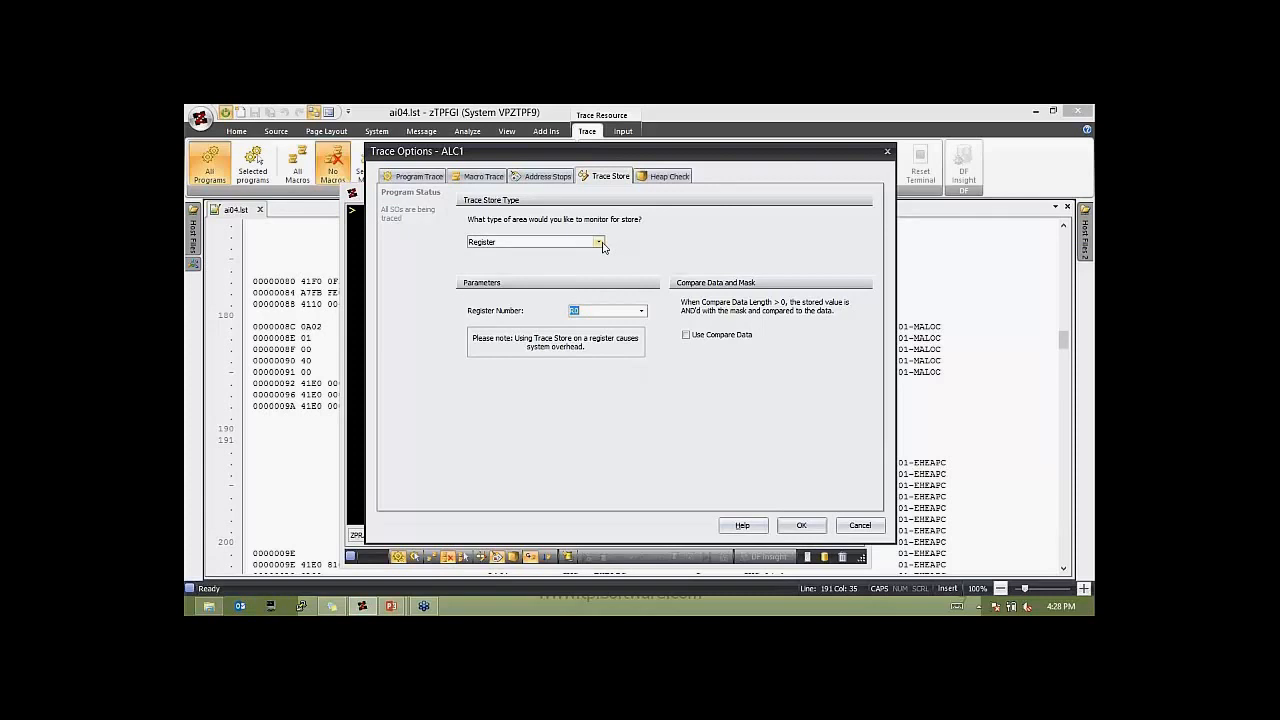
- Set the type of area to monitor to ECB Field, with field EBW000 in the EBW group
click(599, 243)
click(565, 288)
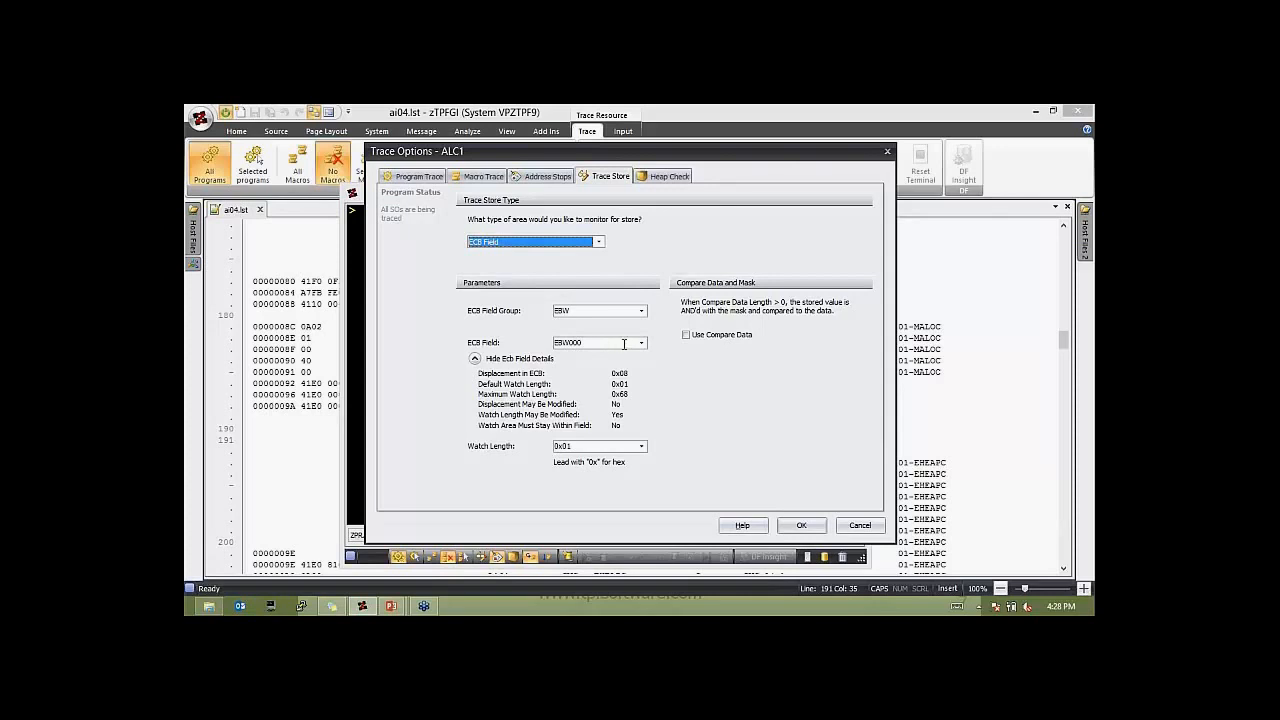
click(641, 343)
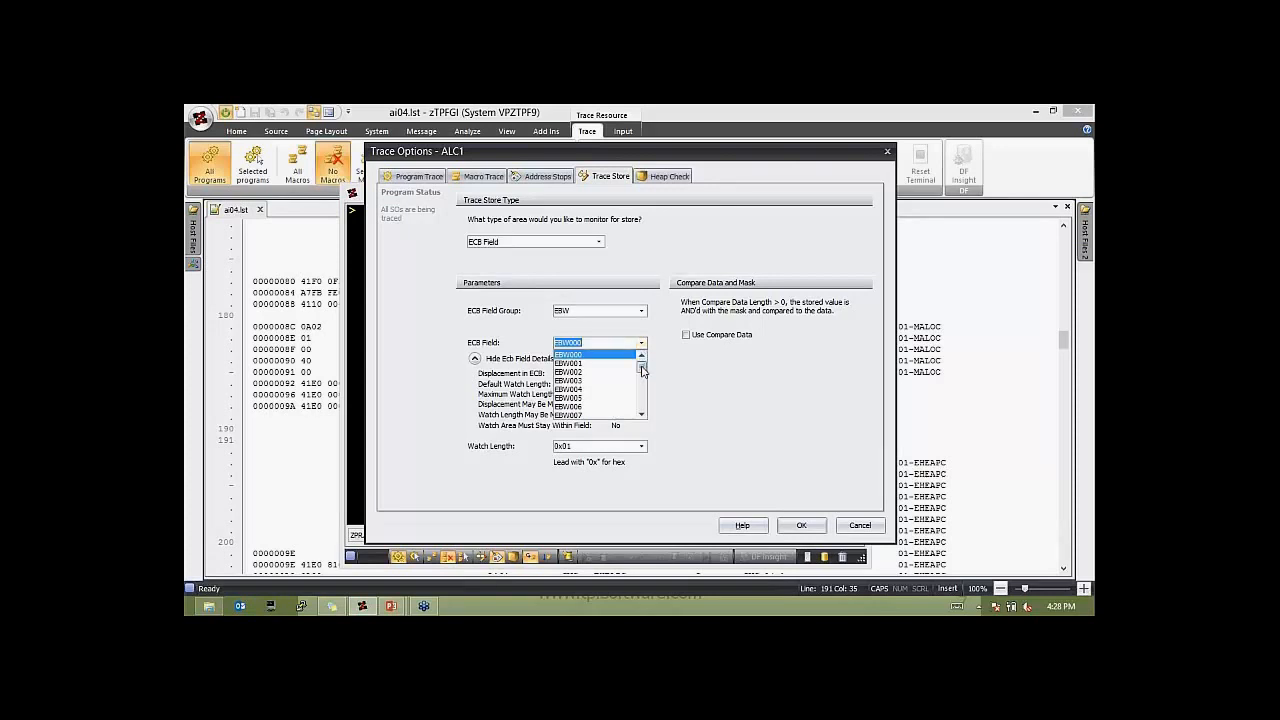
mouse_move(642, 371)
mouse_down()
mouse_move(642, 407)
mouse_move(641, 365)
mouse_up()
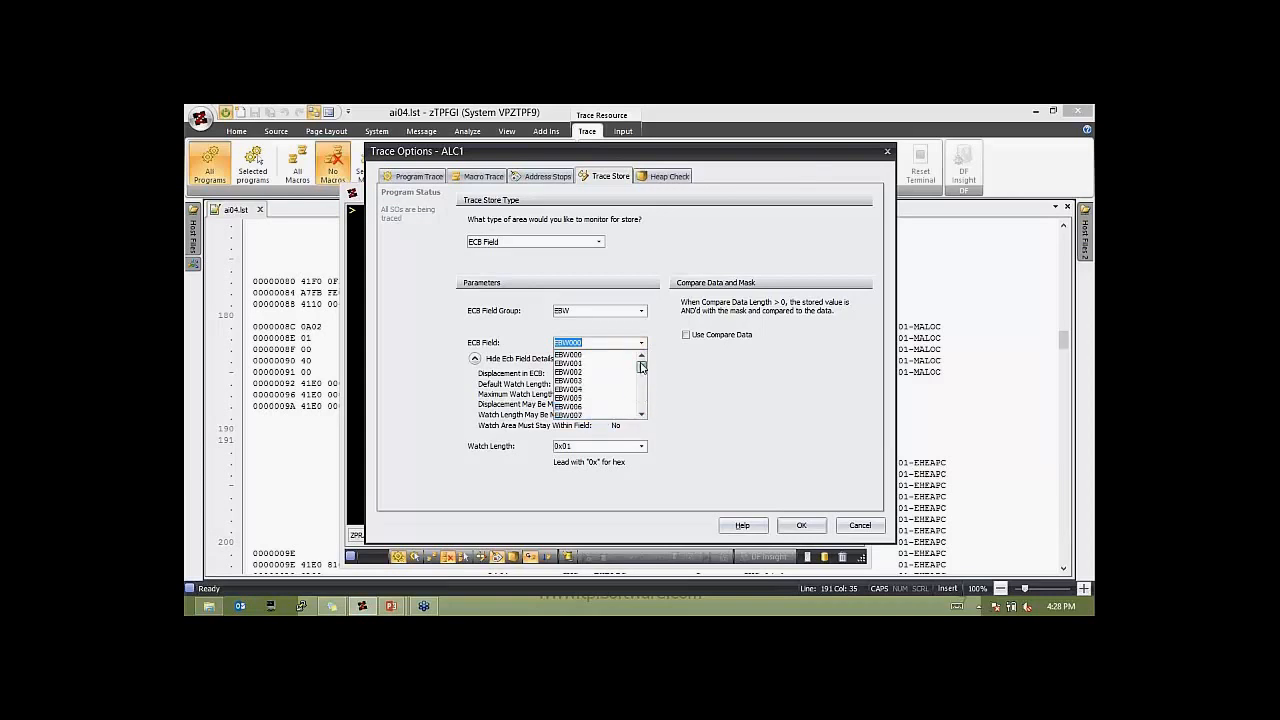
click(619, 357)
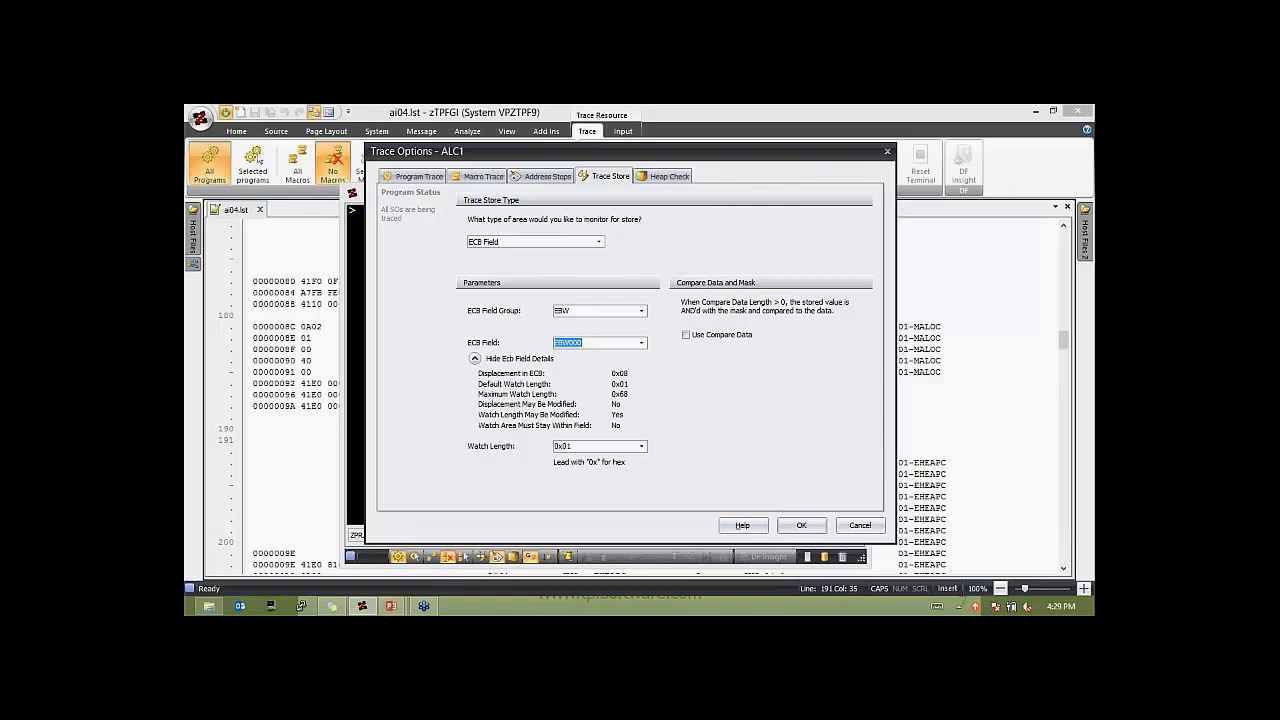
- Apply the Trace Store settings and resolve the conflict by disabling all address stops and saving
click(583, 445)
click(806, 526)
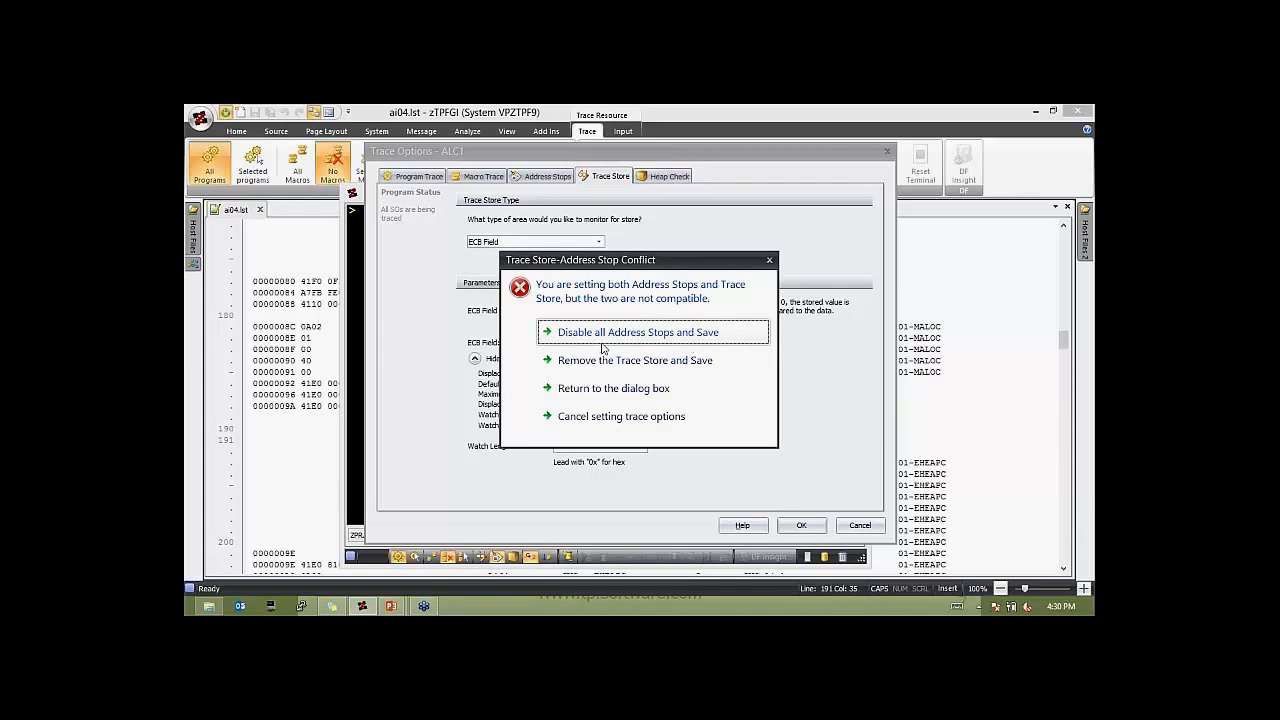
click(636, 343)
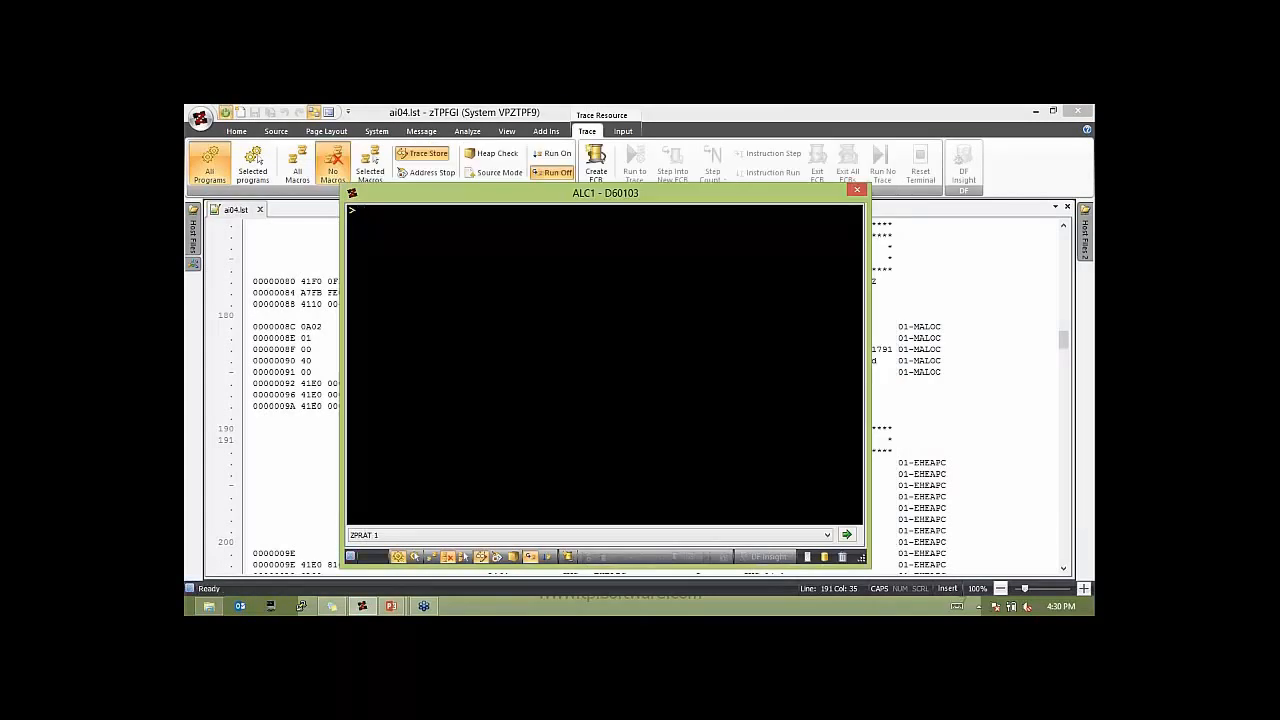
- Run ZTRAP 1 in the terminal and display the EBW work area at the trace store stop
text(Z)
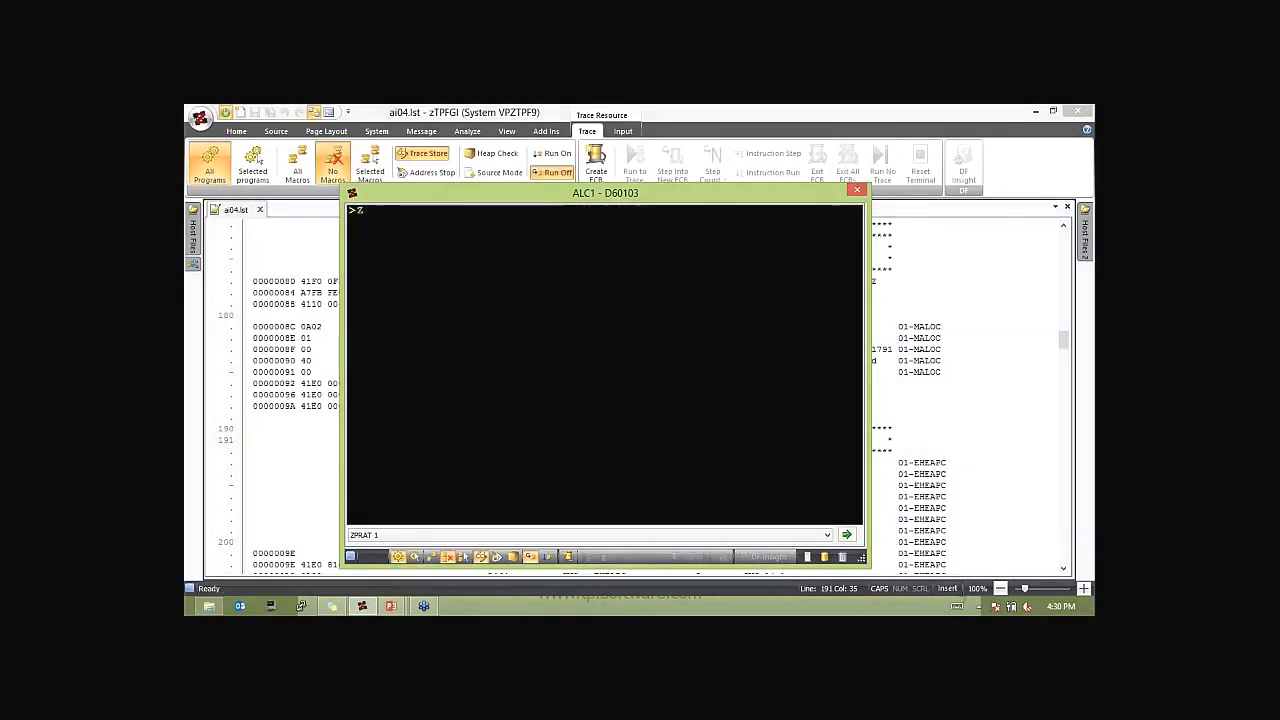
text(TRAP 1)
key(Return)
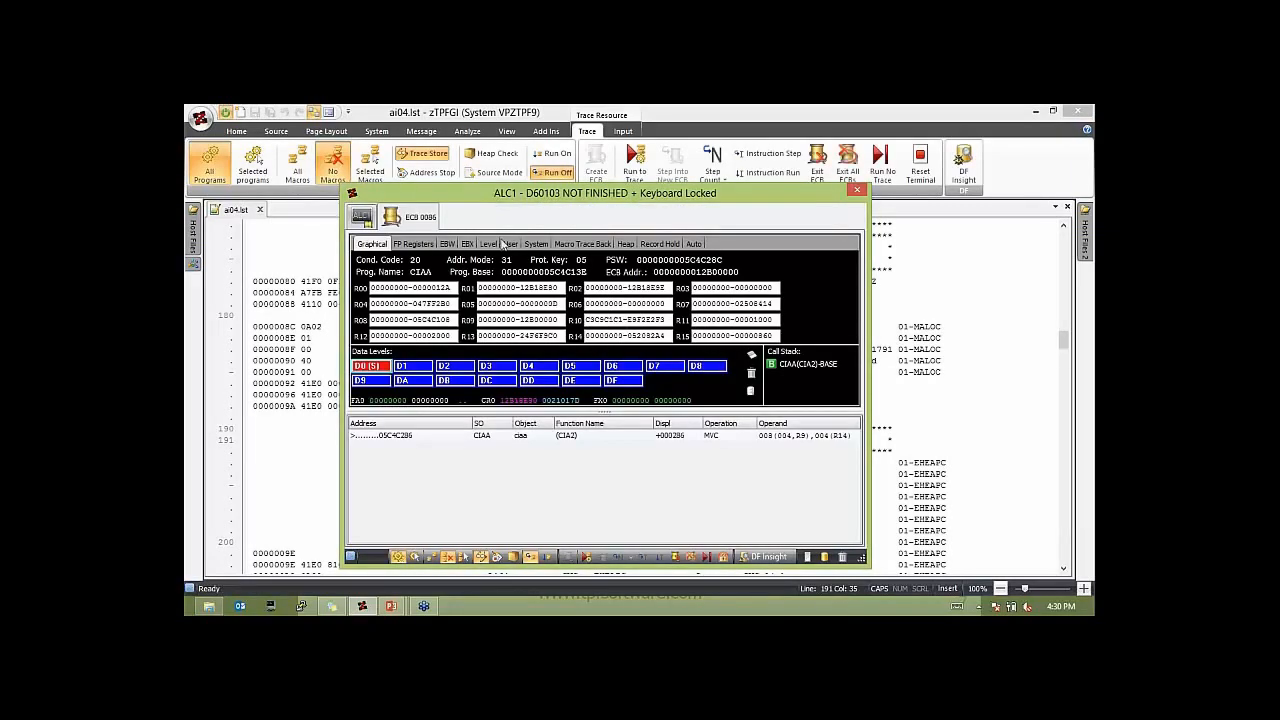
click(446, 244)
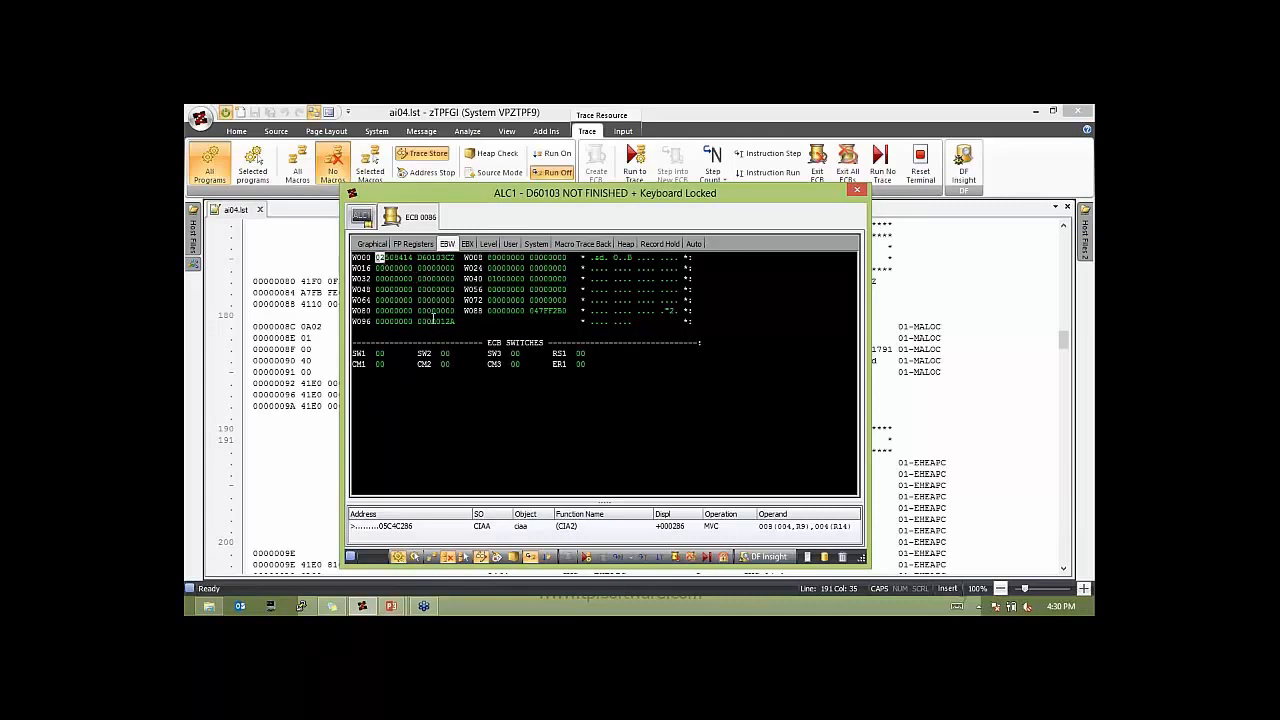
- Resume from each trace store stop until the program finishes, and clear the terminal
key(Return)
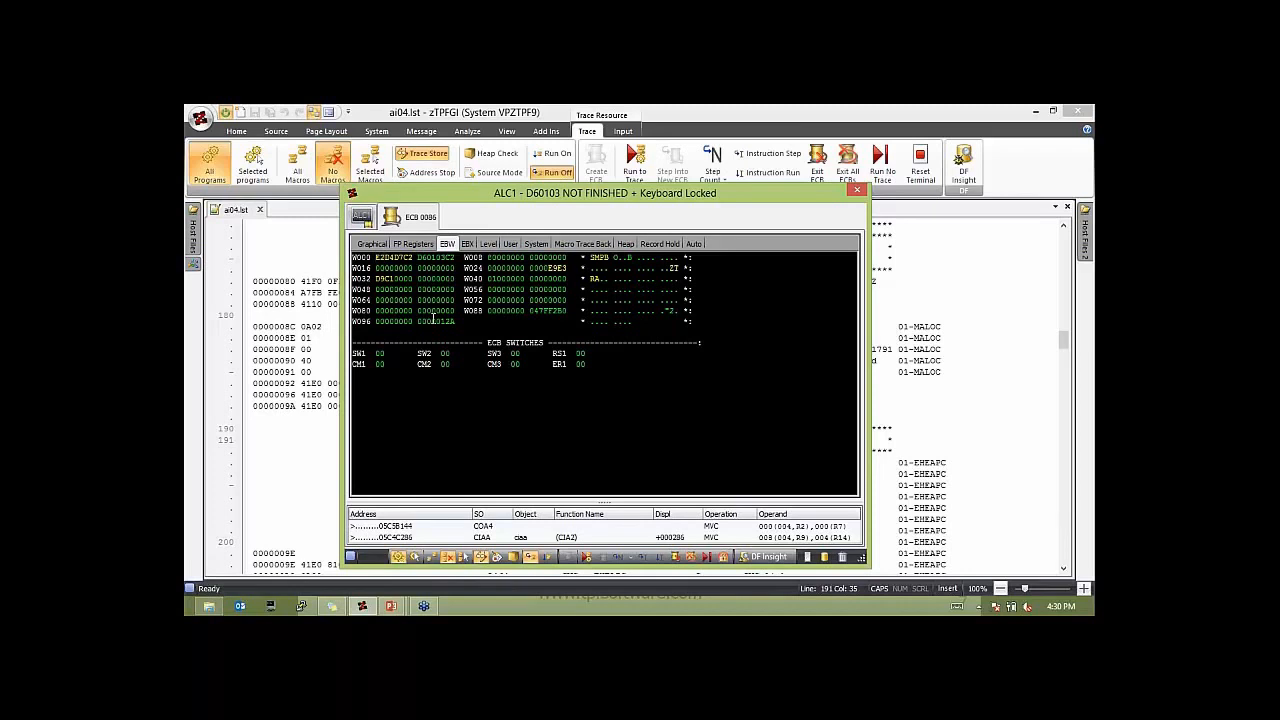
key(F5)
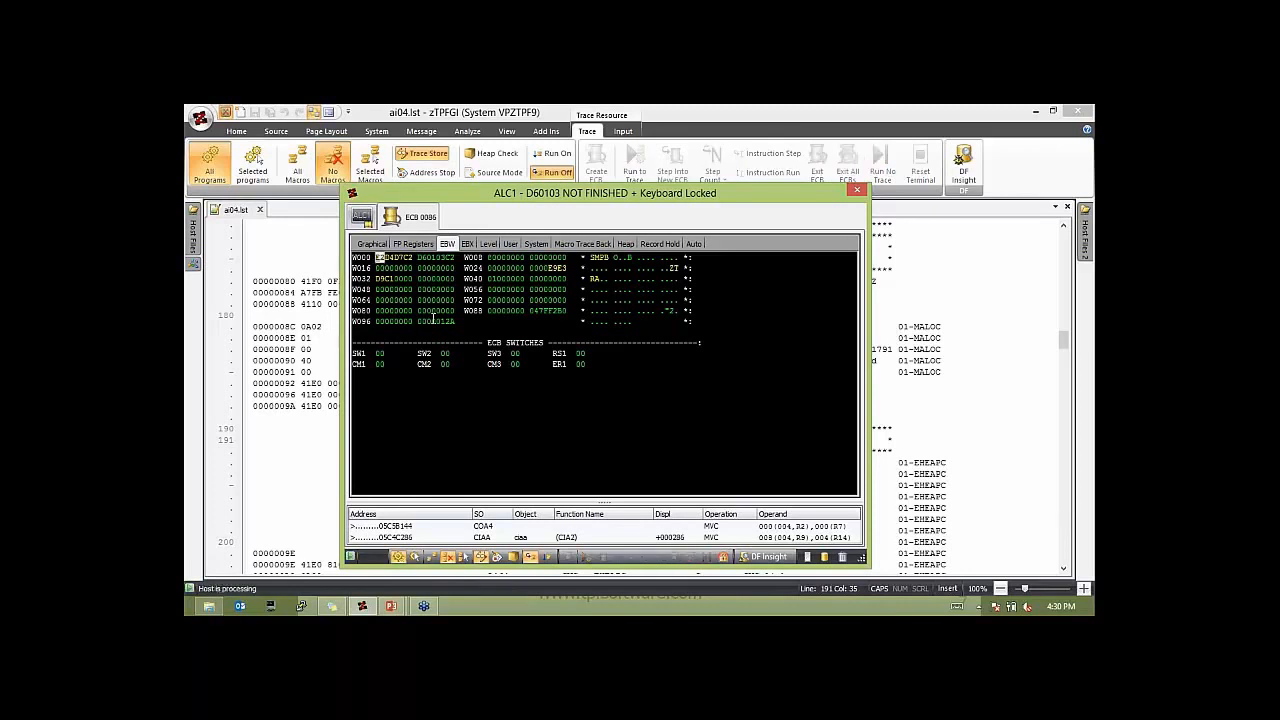
key(F5)
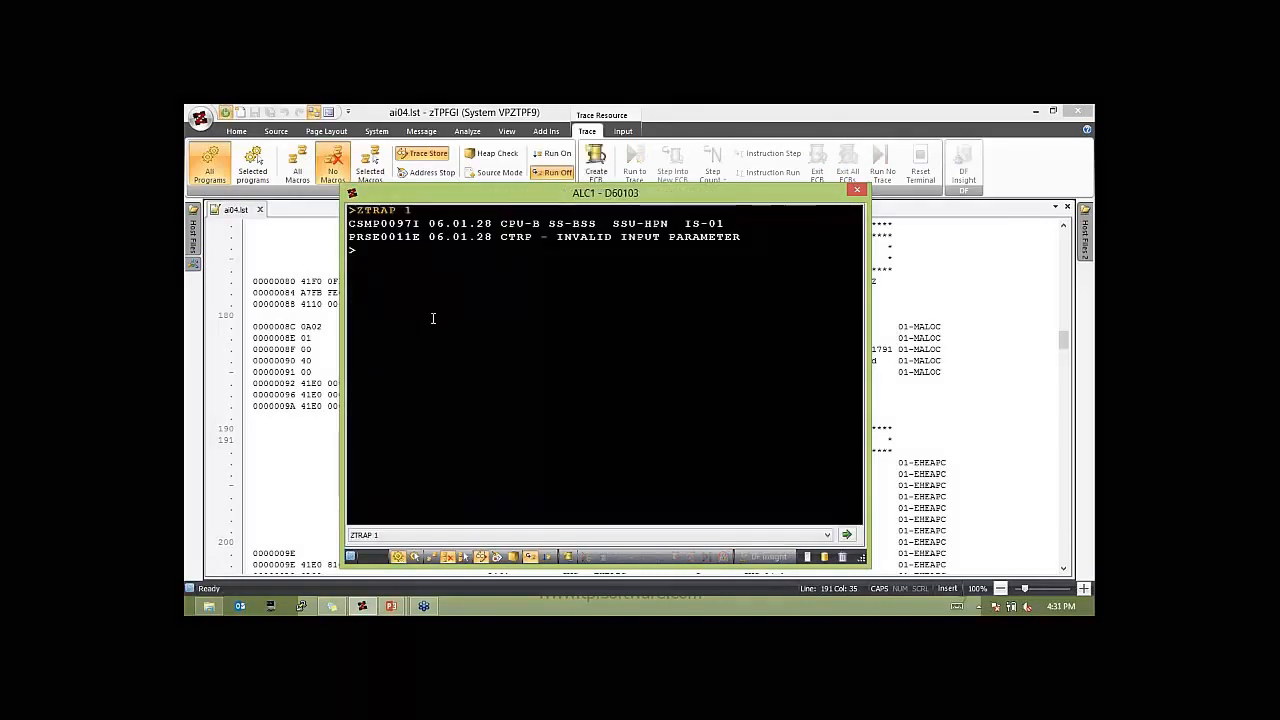
key(Escape)
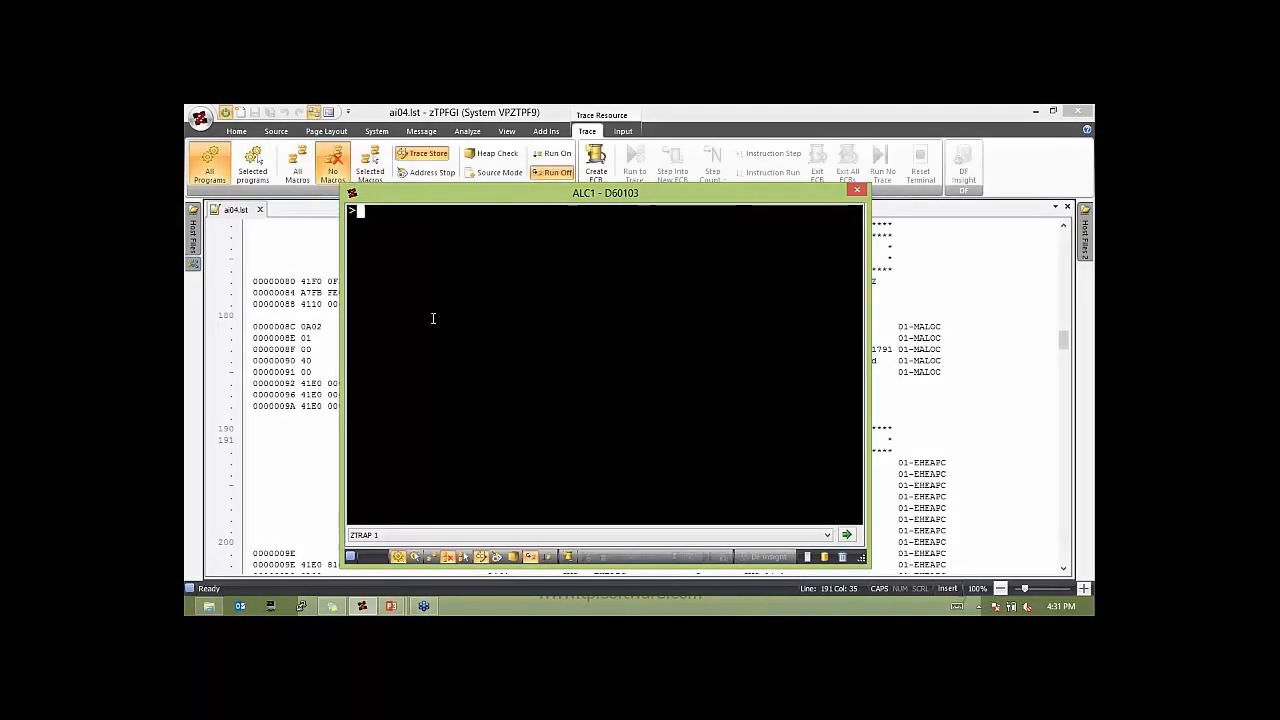
- Reopen the Trace Store options, enable Use Compare Data and set the watch length to 0x08
click(433, 163)
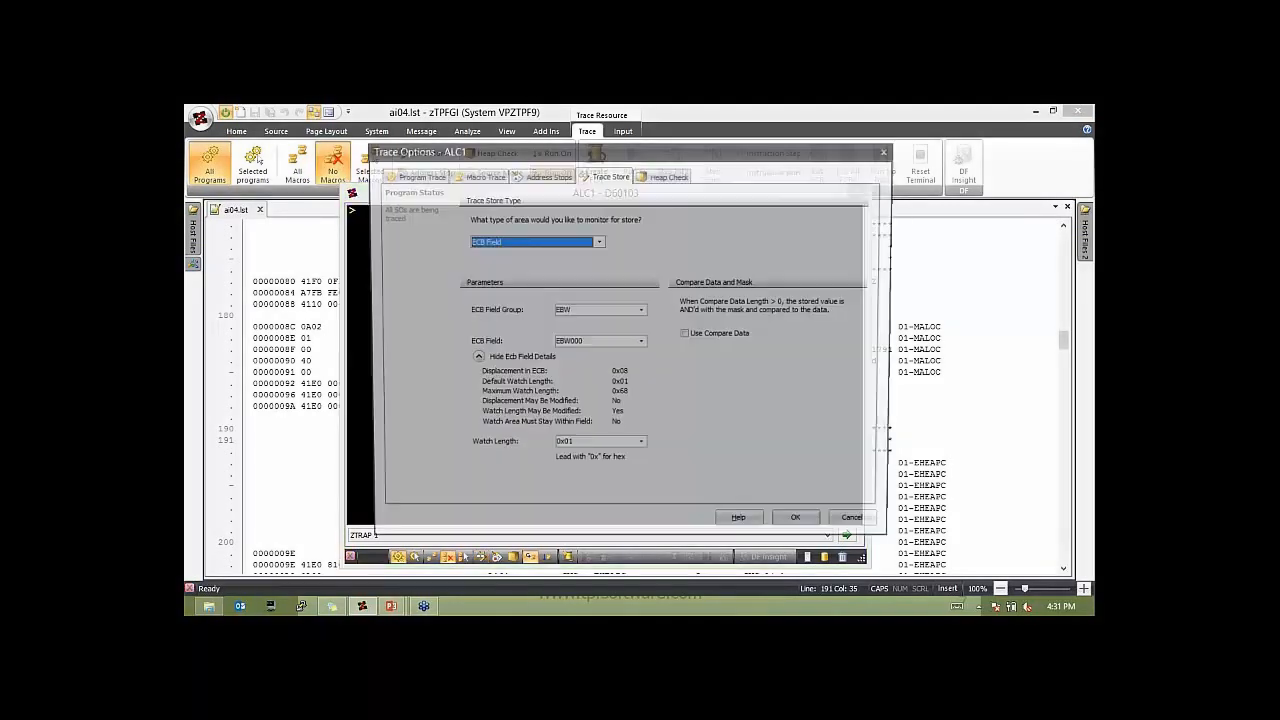
click(689, 337)
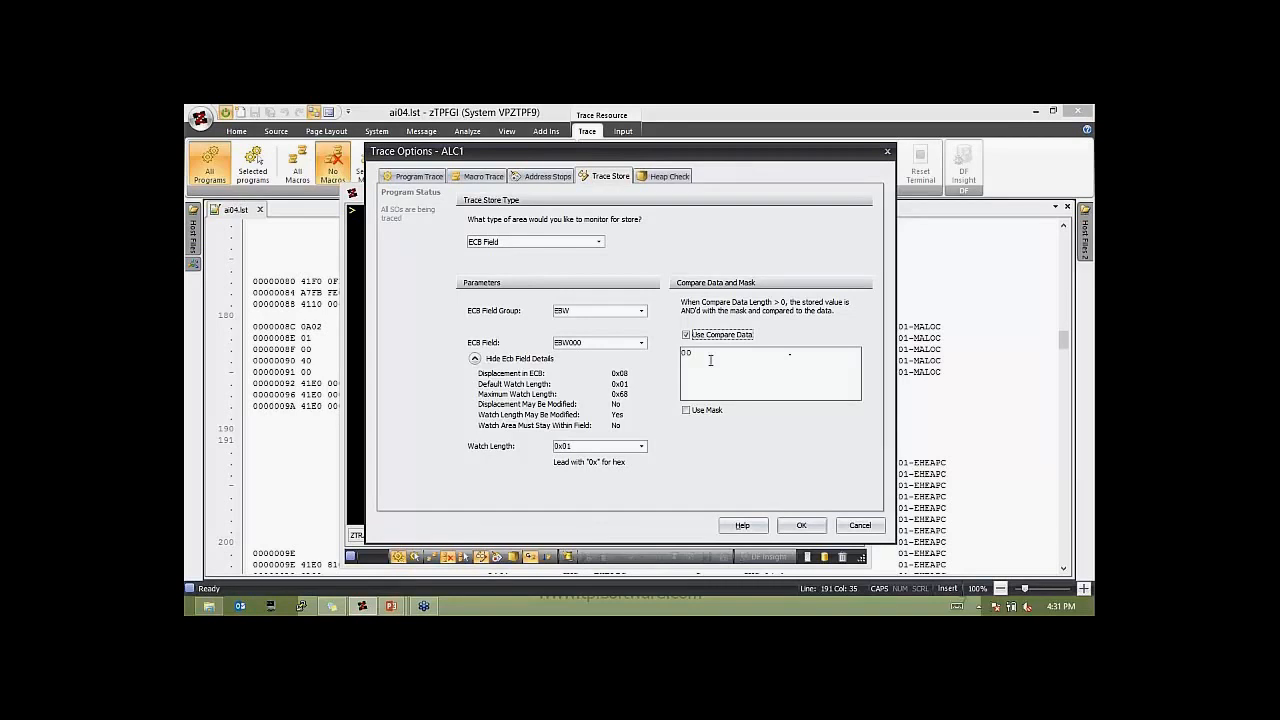
click(597, 447)
key(BackSpace)
text(8)
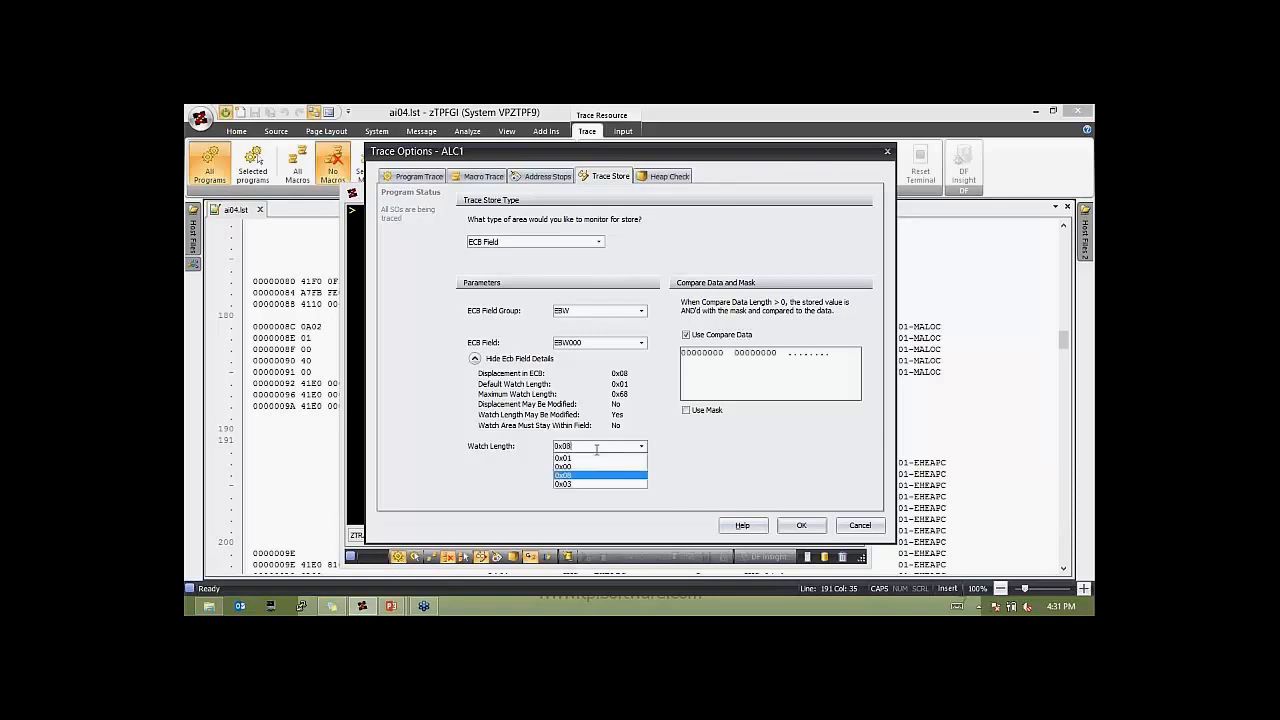
key(Return)
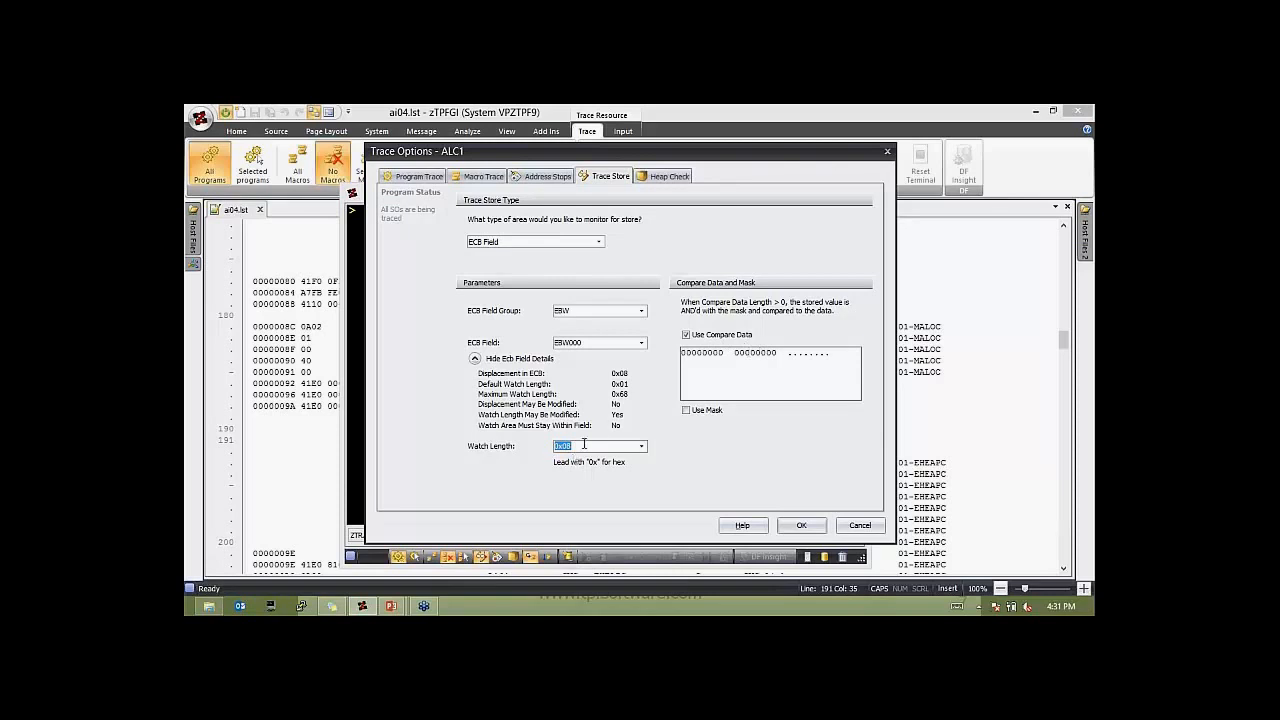
- Enter ABCDEFGH as the Trace Store compare data, dismiss the chat pop-up and apply the trace options
click(789, 355)
key(Caps_Lock)
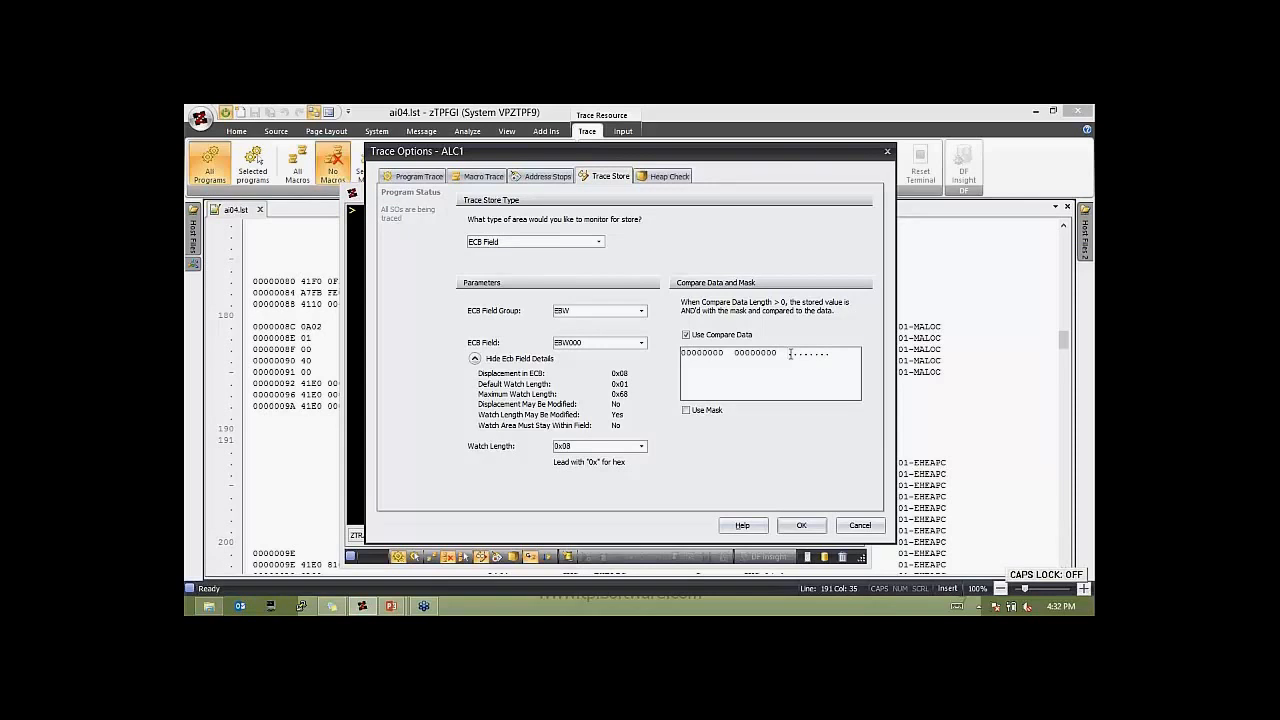
text(ABCDEFGH)
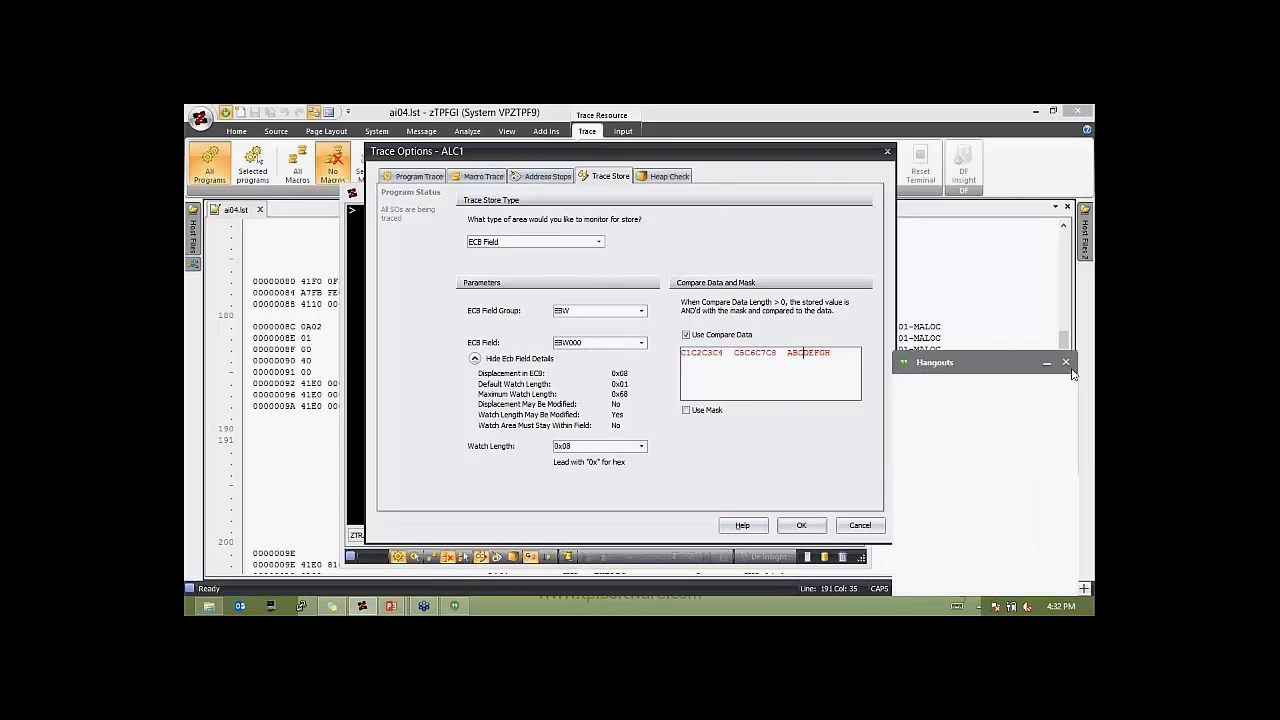
click(1066, 363)
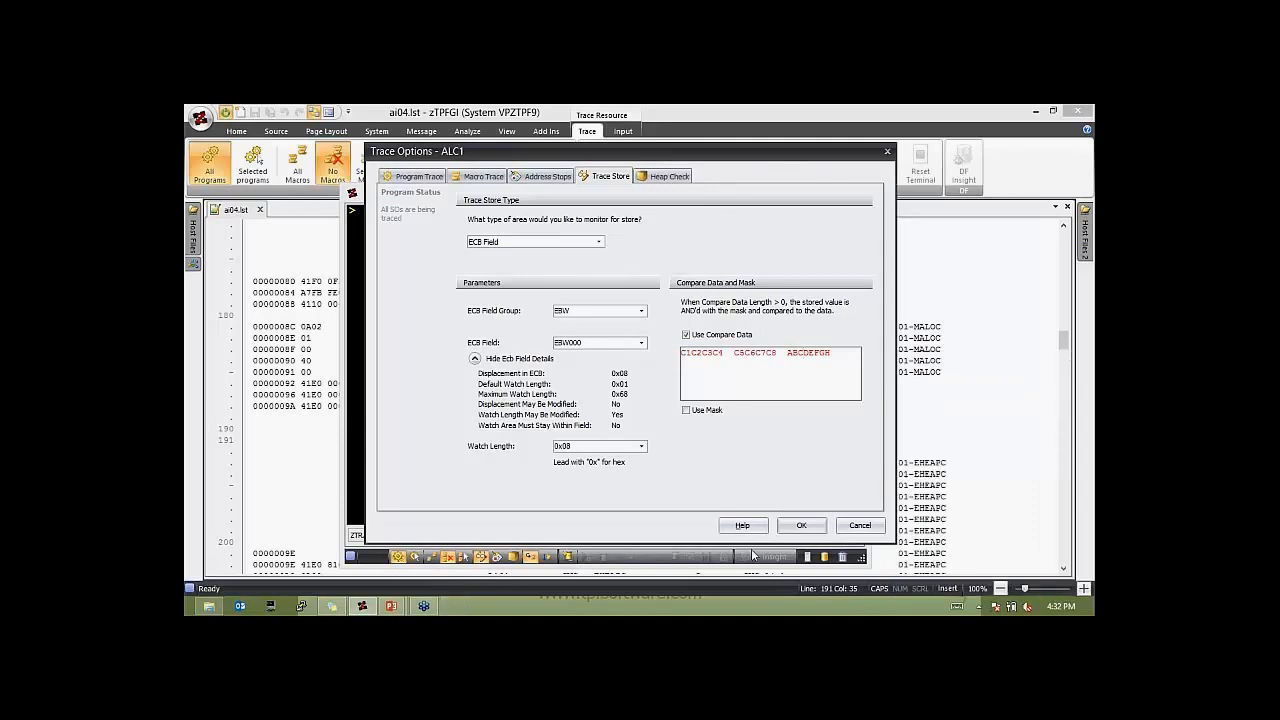
click(800, 527)
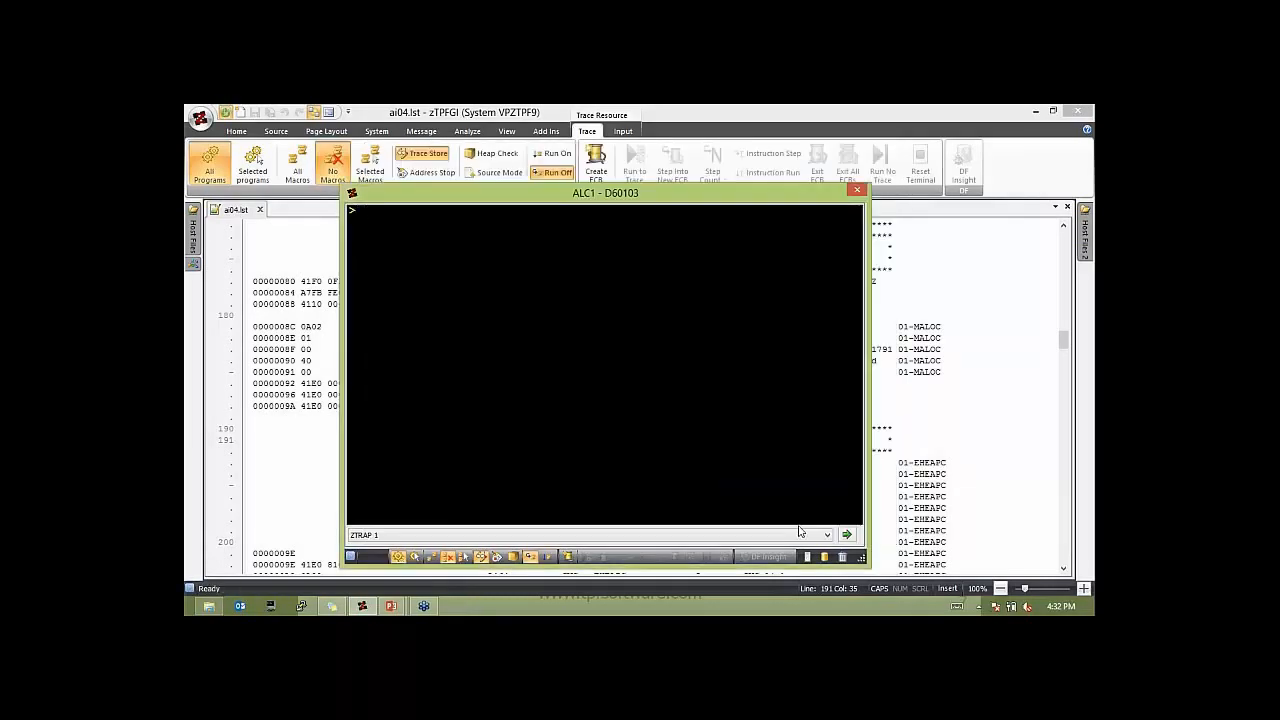
- Run ZPRAT 1 in the terminal, dismiss the chat pop-up and display the EBW work area at the stop
text(Z)
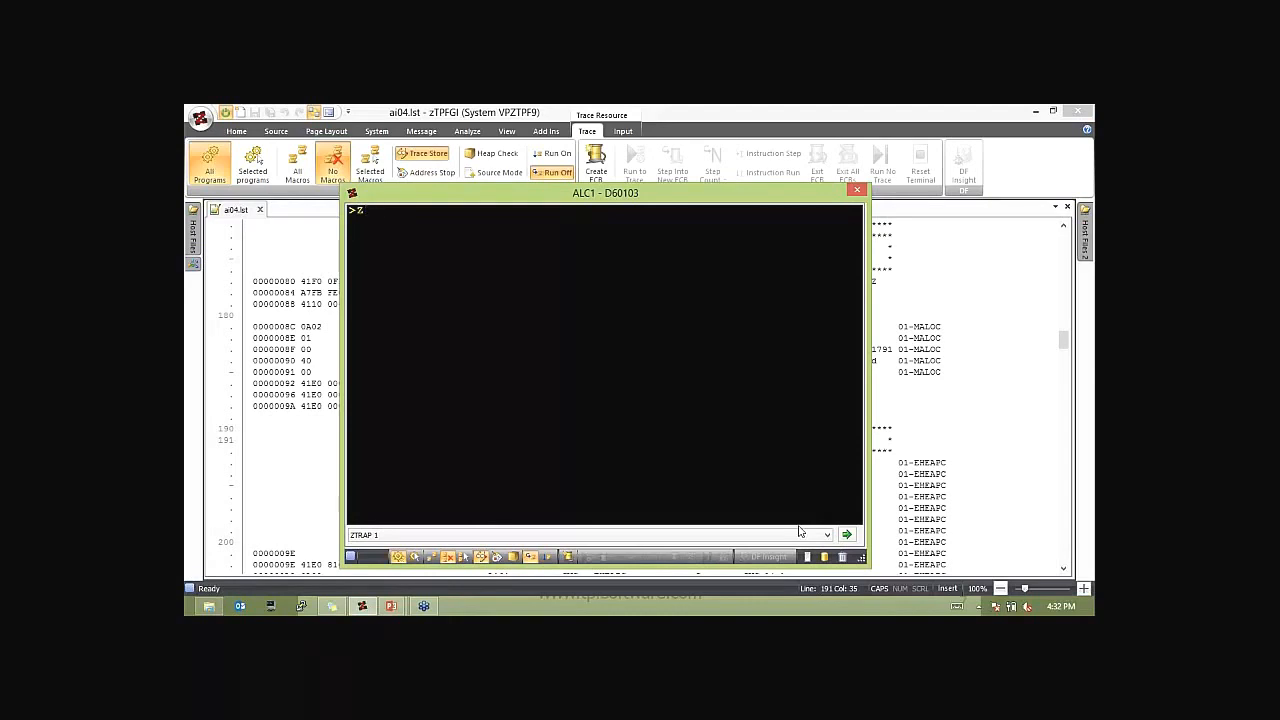
text(PRAT 1)
key(Return)
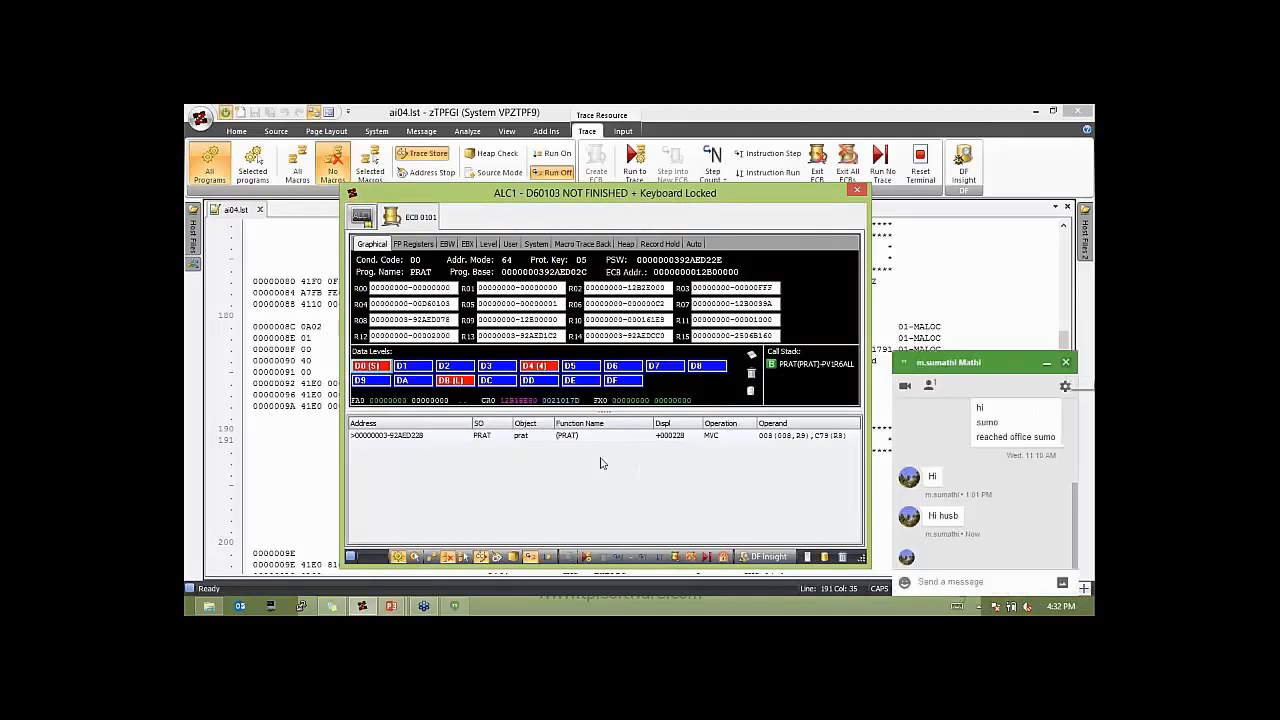
click(1062, 362)
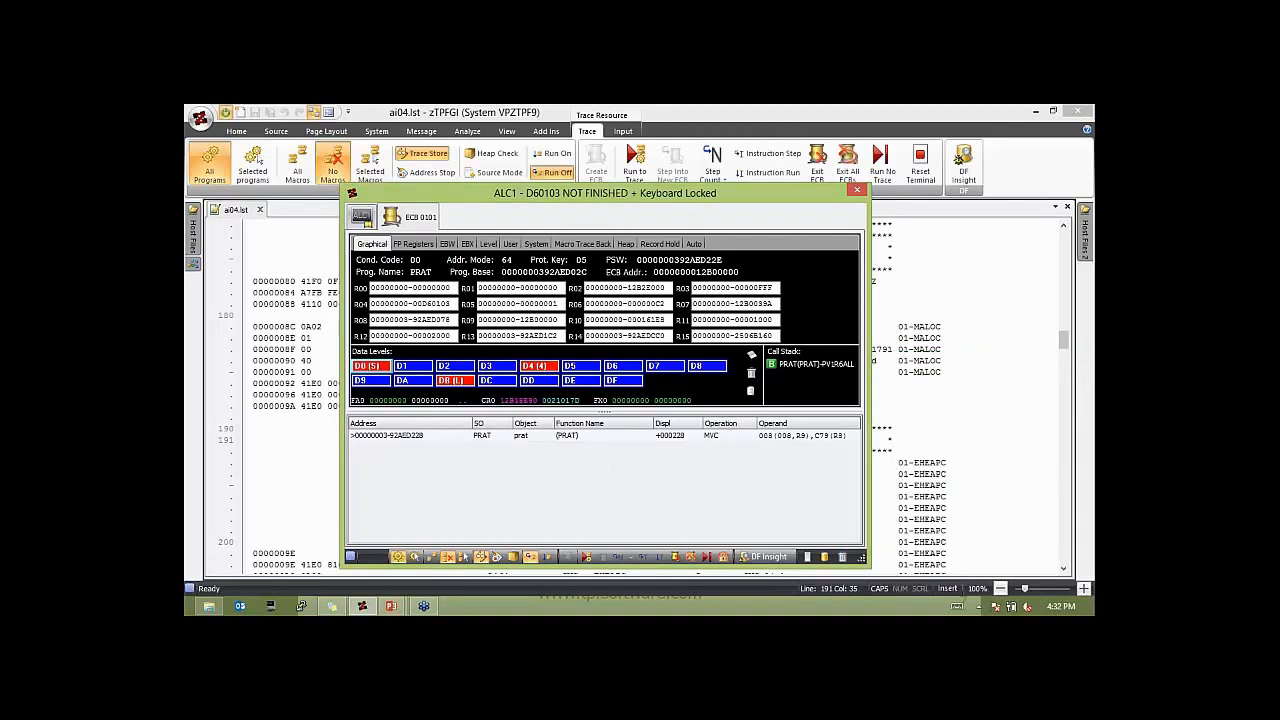
click(449, 245)
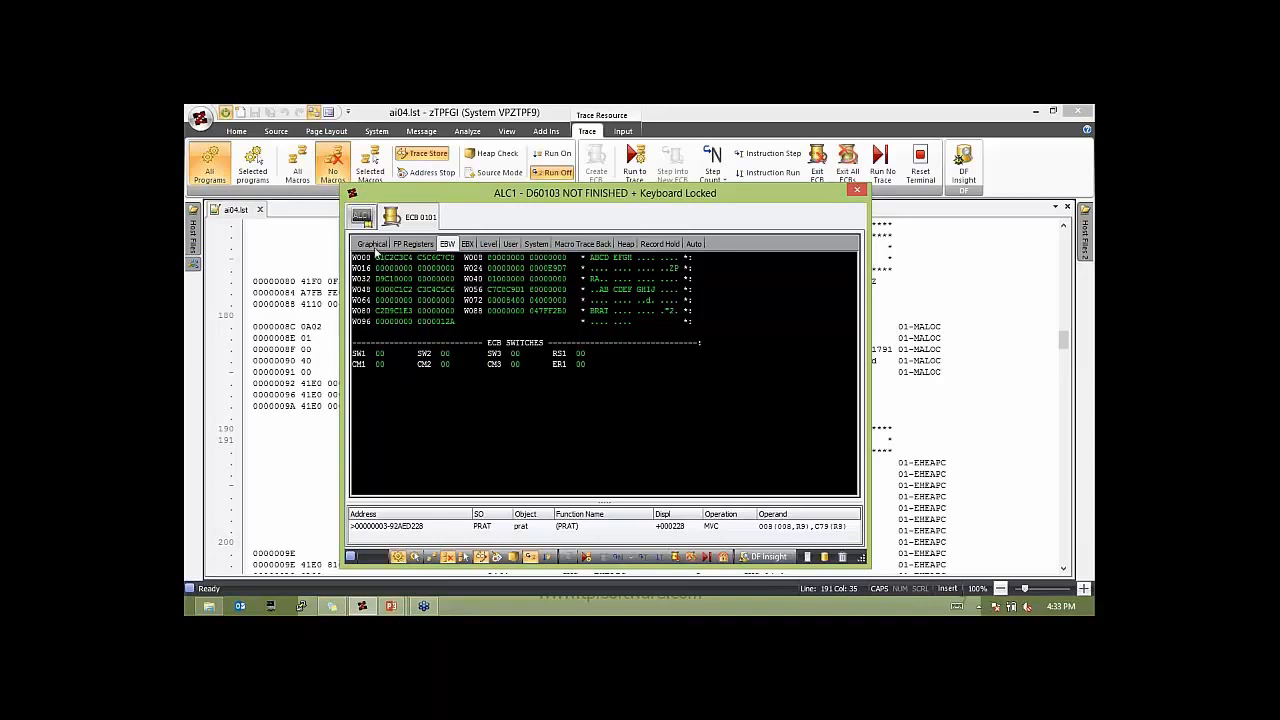
- Return to the graphical ECB view, resume the program to completion and clear the terminal
click(372, 245)
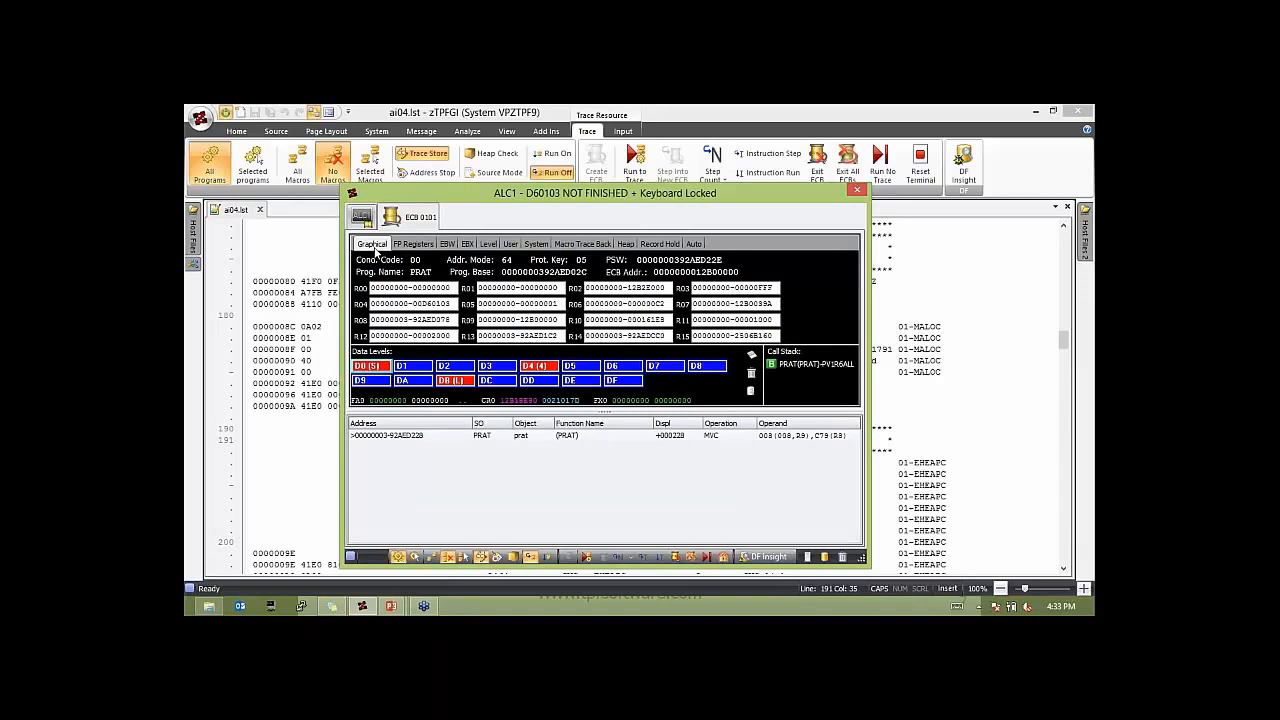
key(F5)
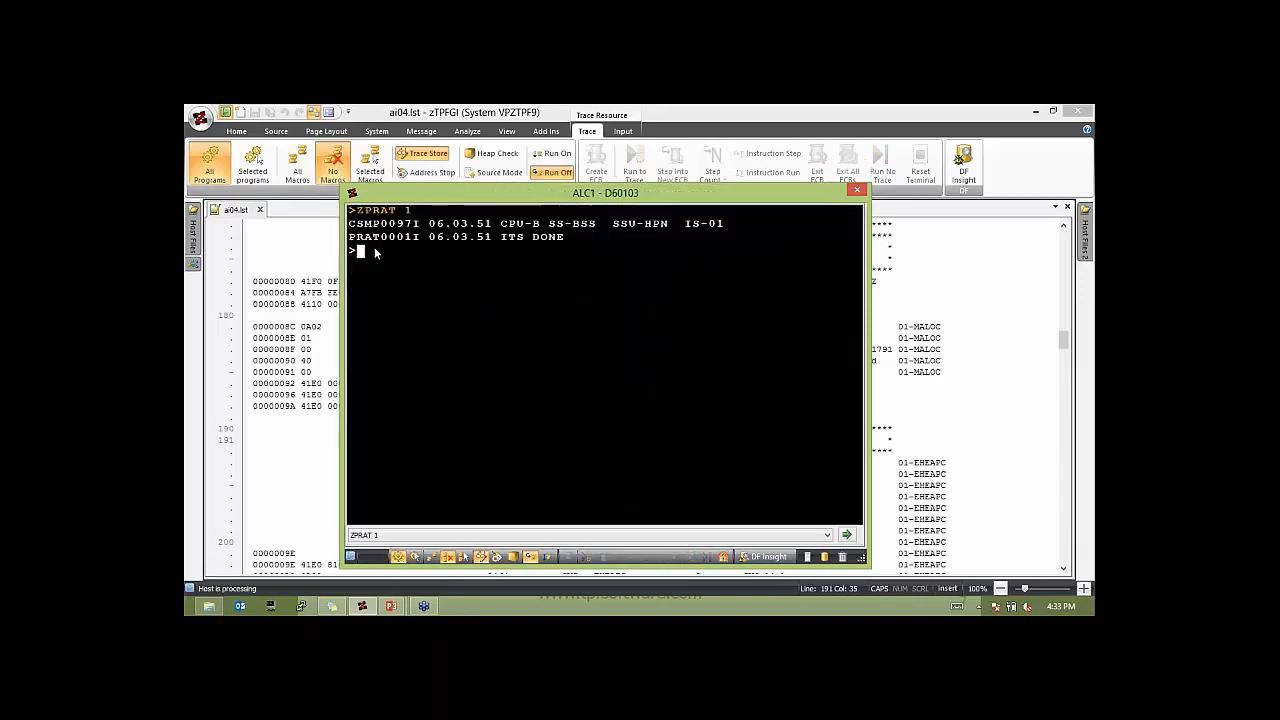
key(Escape)
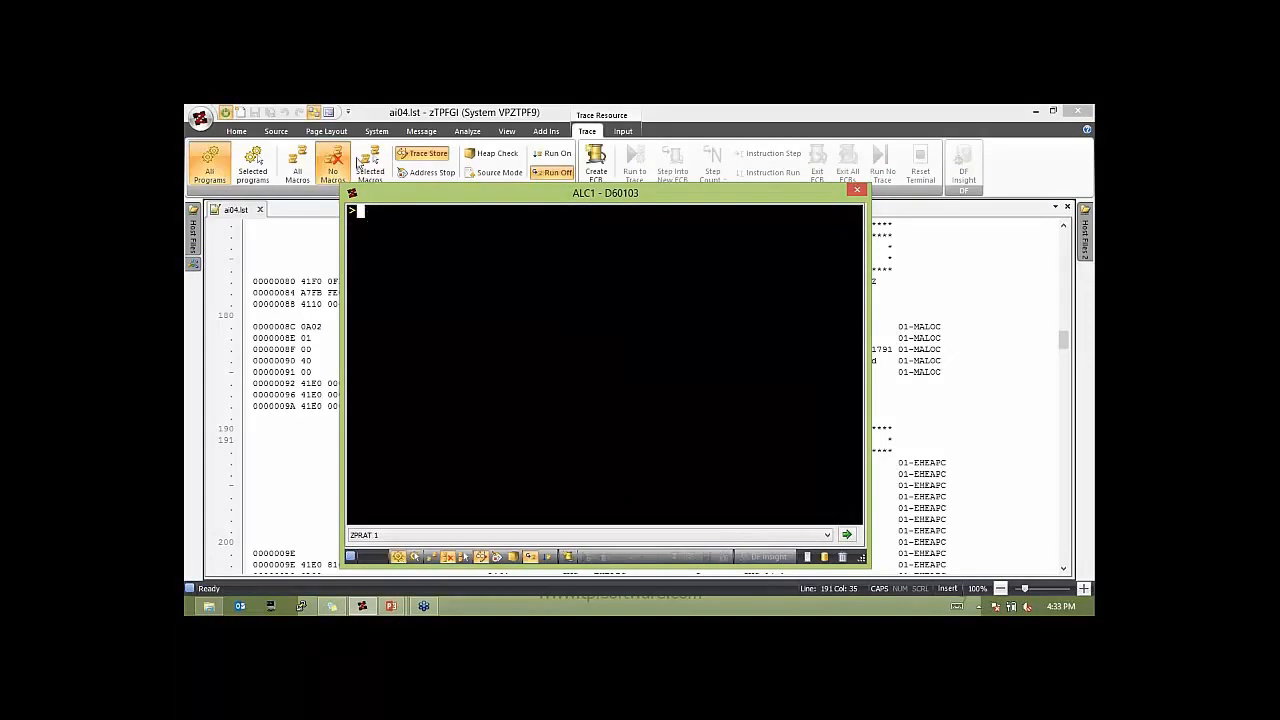
- Reopen the Trace Store options, set the watch length to 1 and enable Use Mask
click(422, 154)
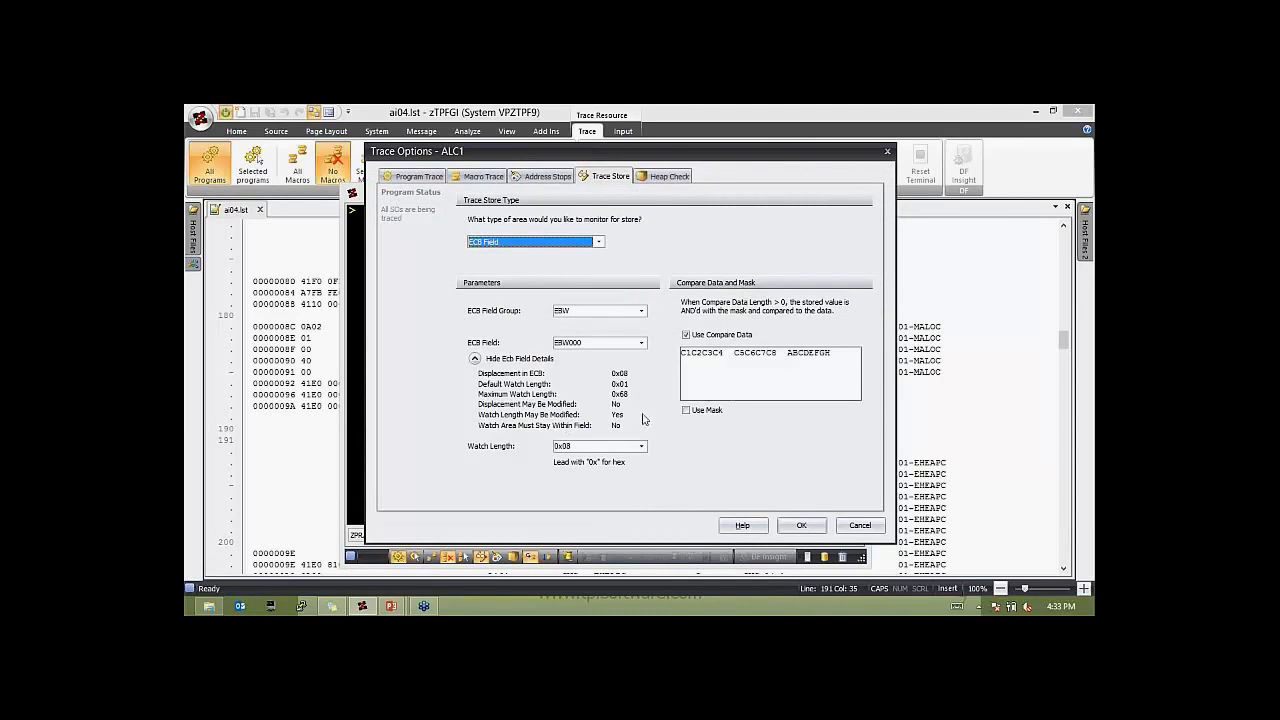
click(598, 449)
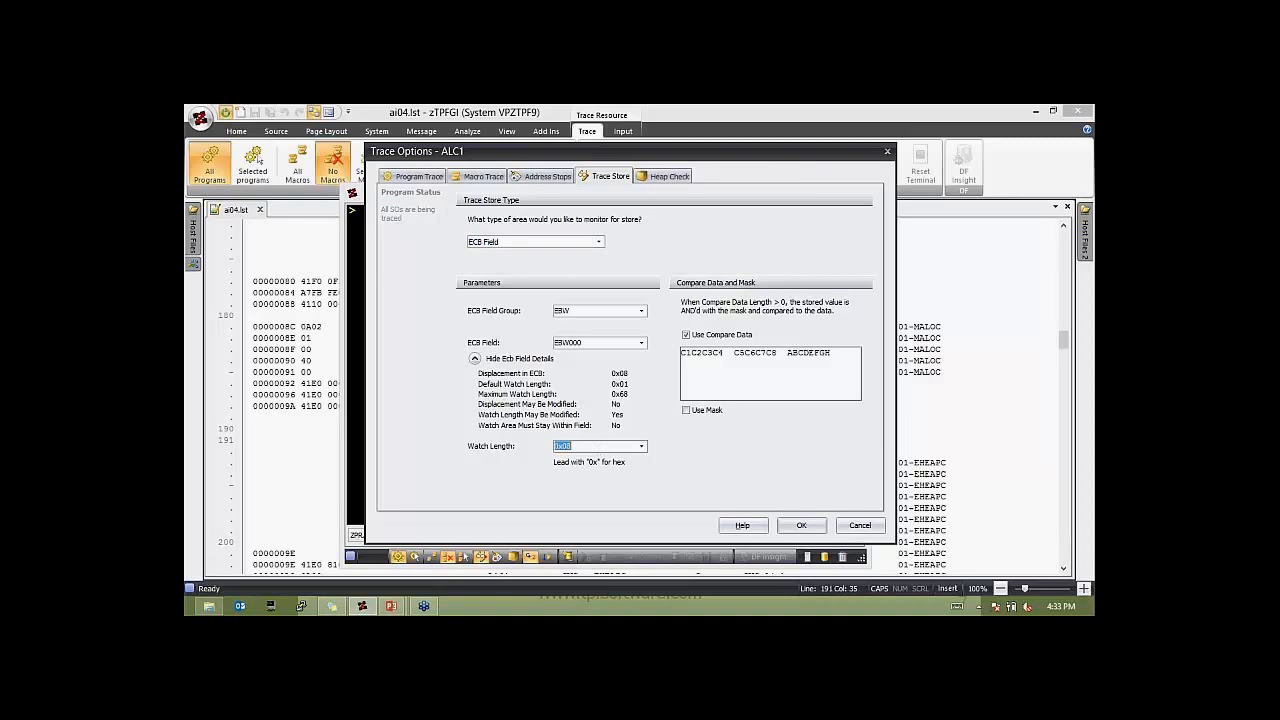
click(598, 448)
text(1)
key(Return)
click(686, 411)
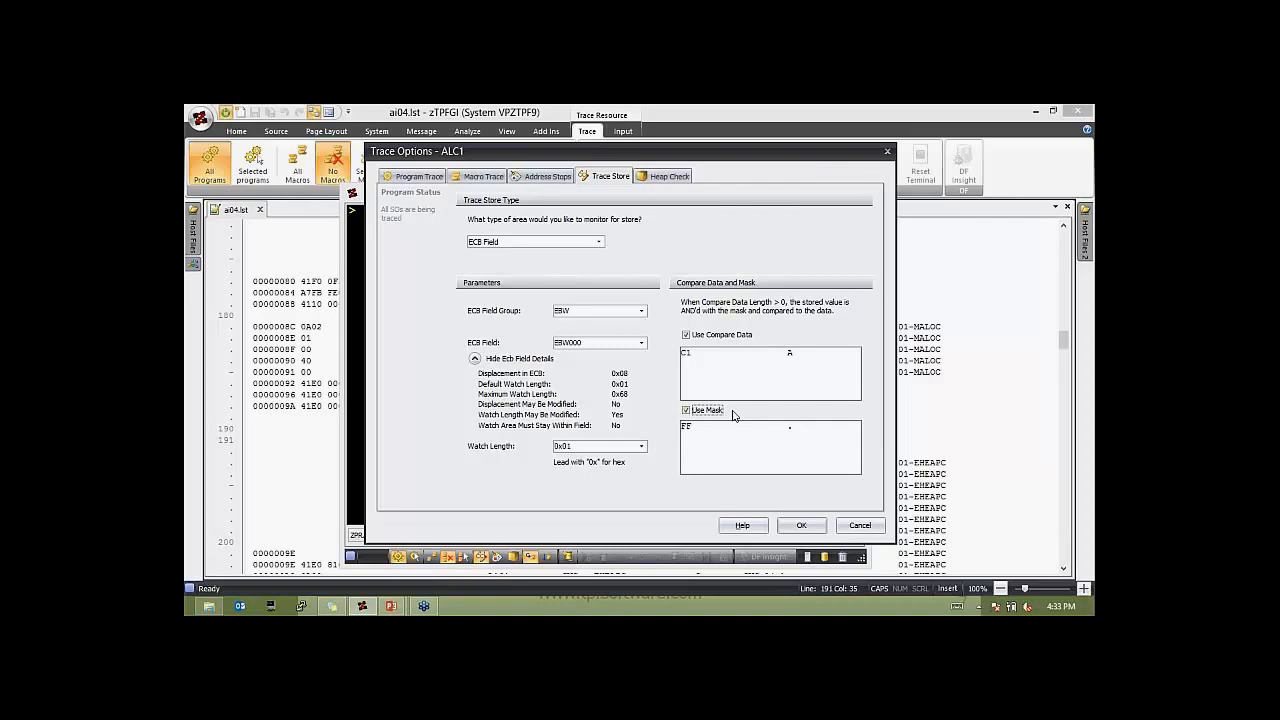
- Set the Trace Store mask to 80 and apply the options, continuing despite the data and mask warning
click(687, 356)
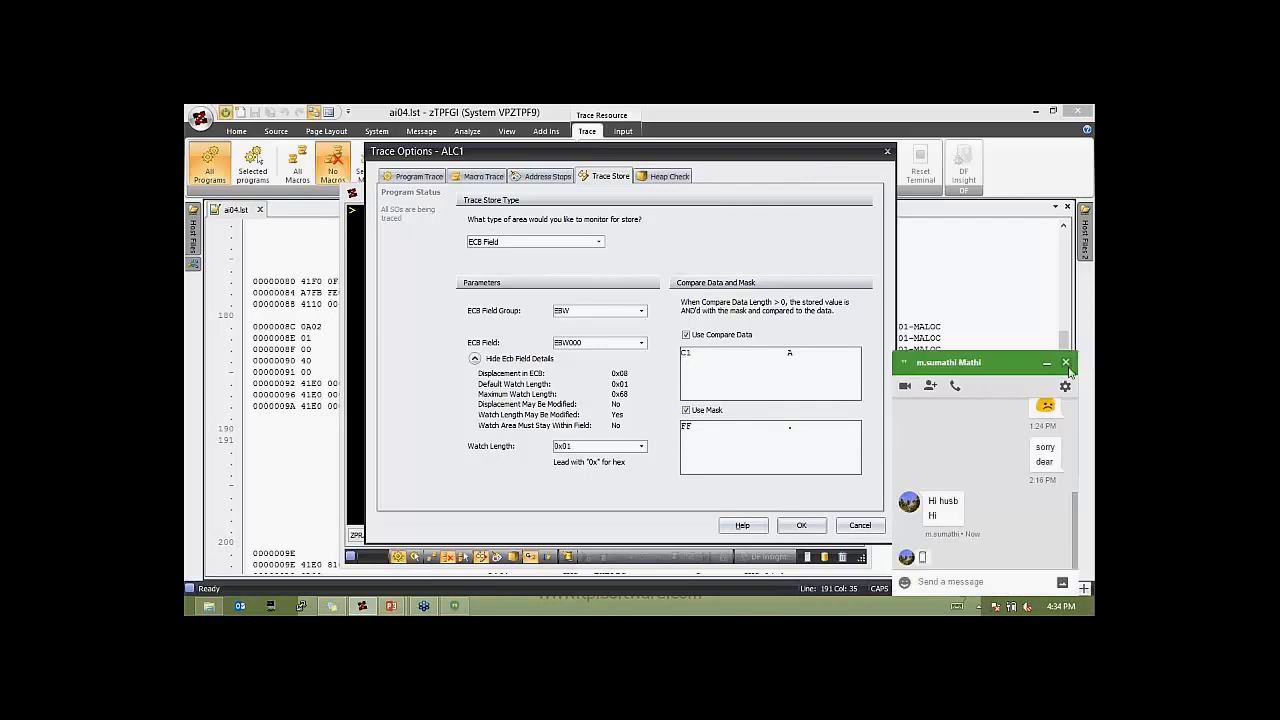
click(1066, 363)
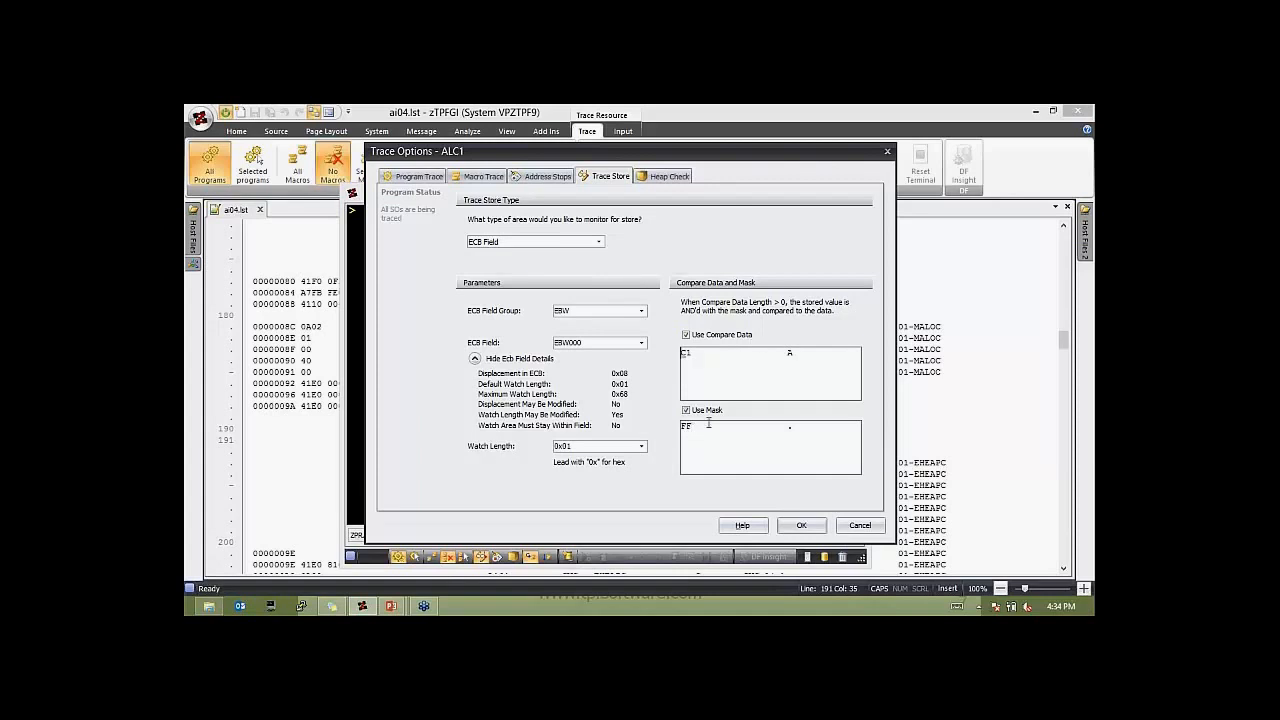
click(899, 209)
double_click(685, 426)
click(802, 527)
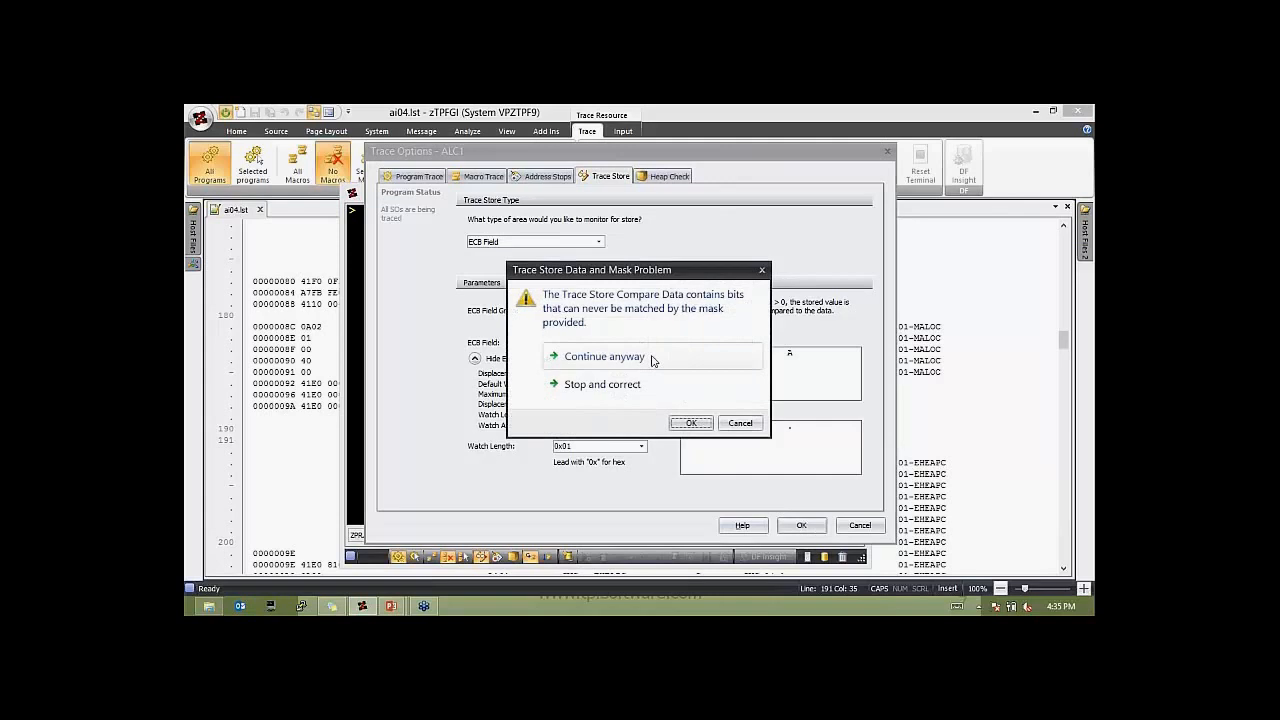
click(652, 358)
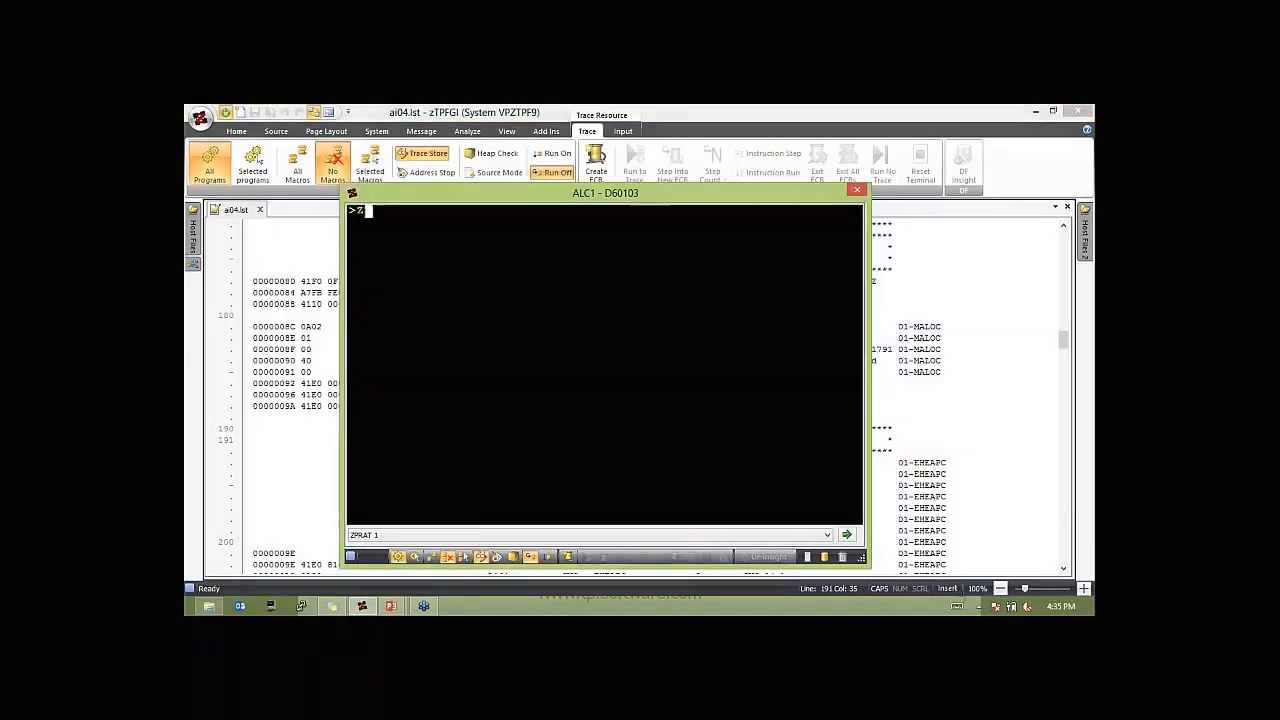
- Run ZPRAT 1 with the 80 mask active and display the EBW work area at the first stop
text(ZPRAT )
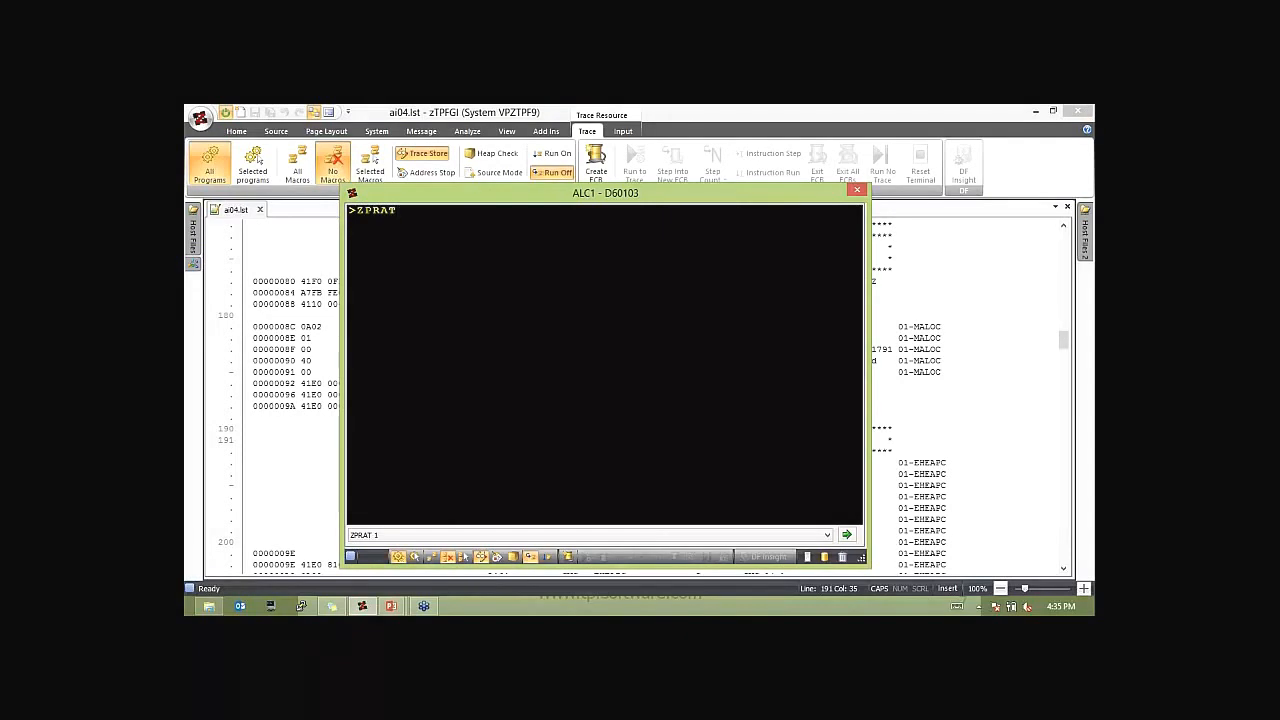
text(1)
key(Return)
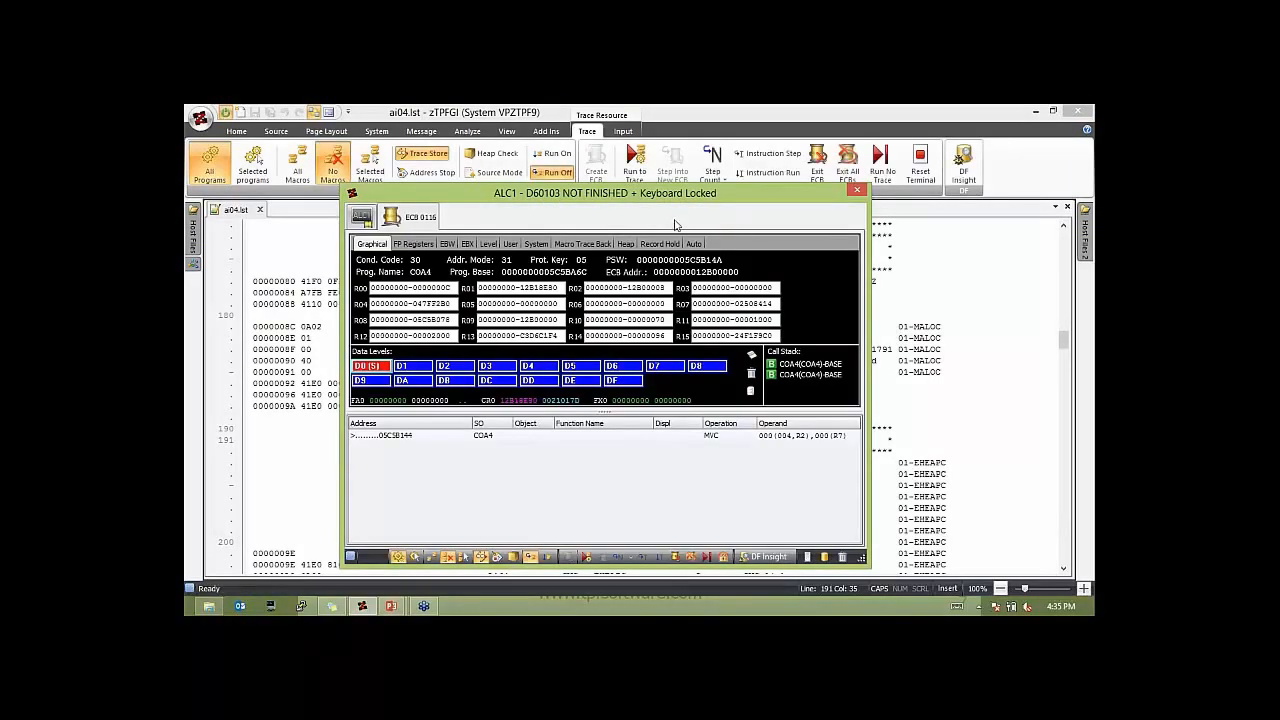
click(452, 244)
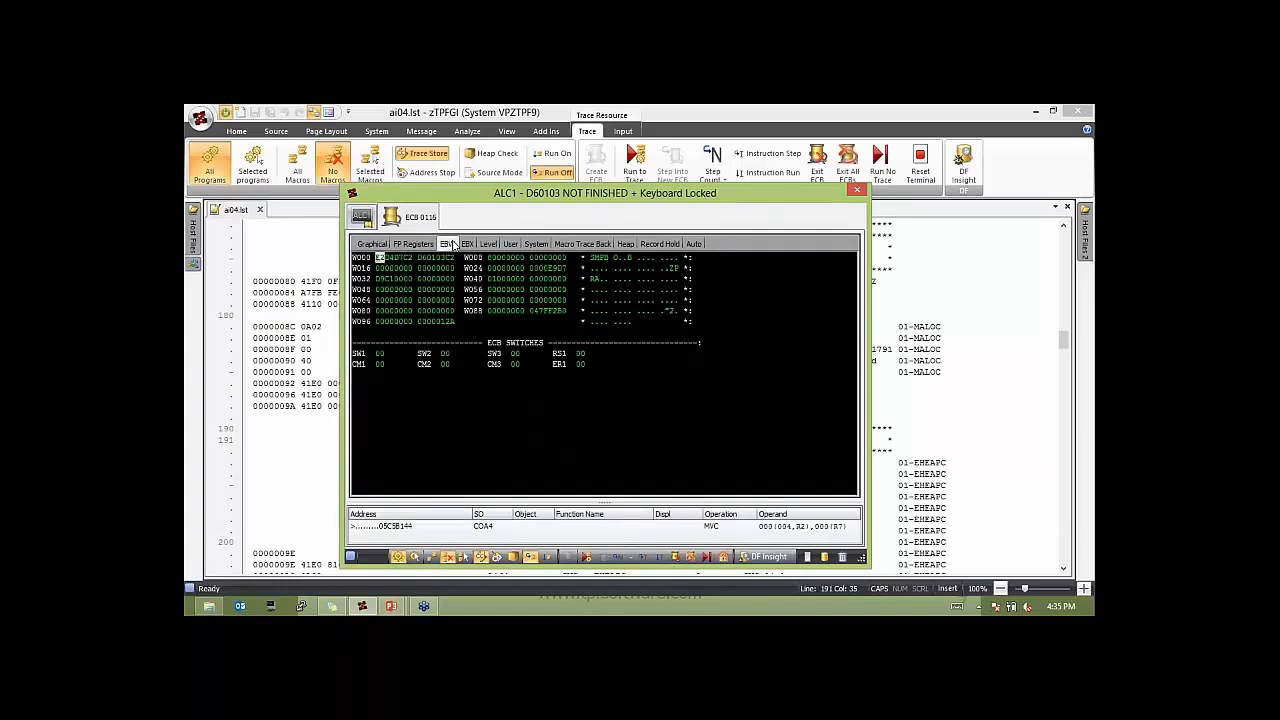
- Resume through each trace store stop while checking EBW000, until the program finishes, and clear the terminal
click(384, 260)
key(Return)
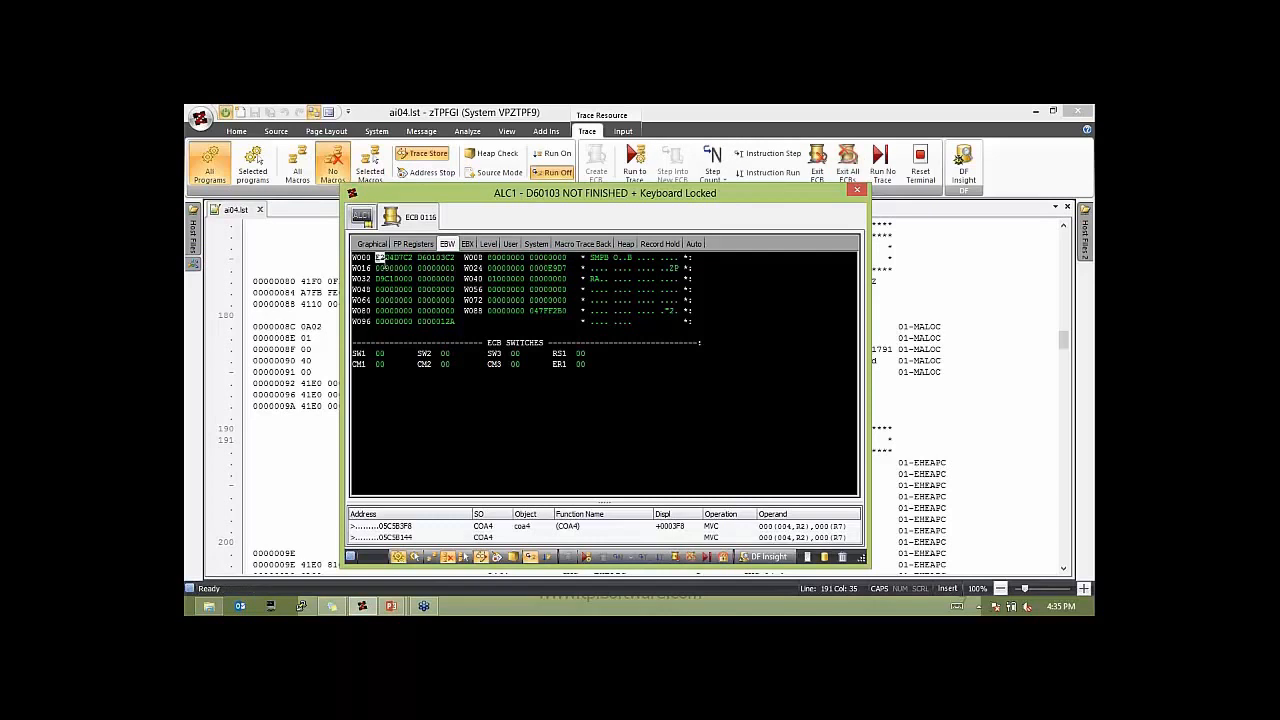
key(Return)
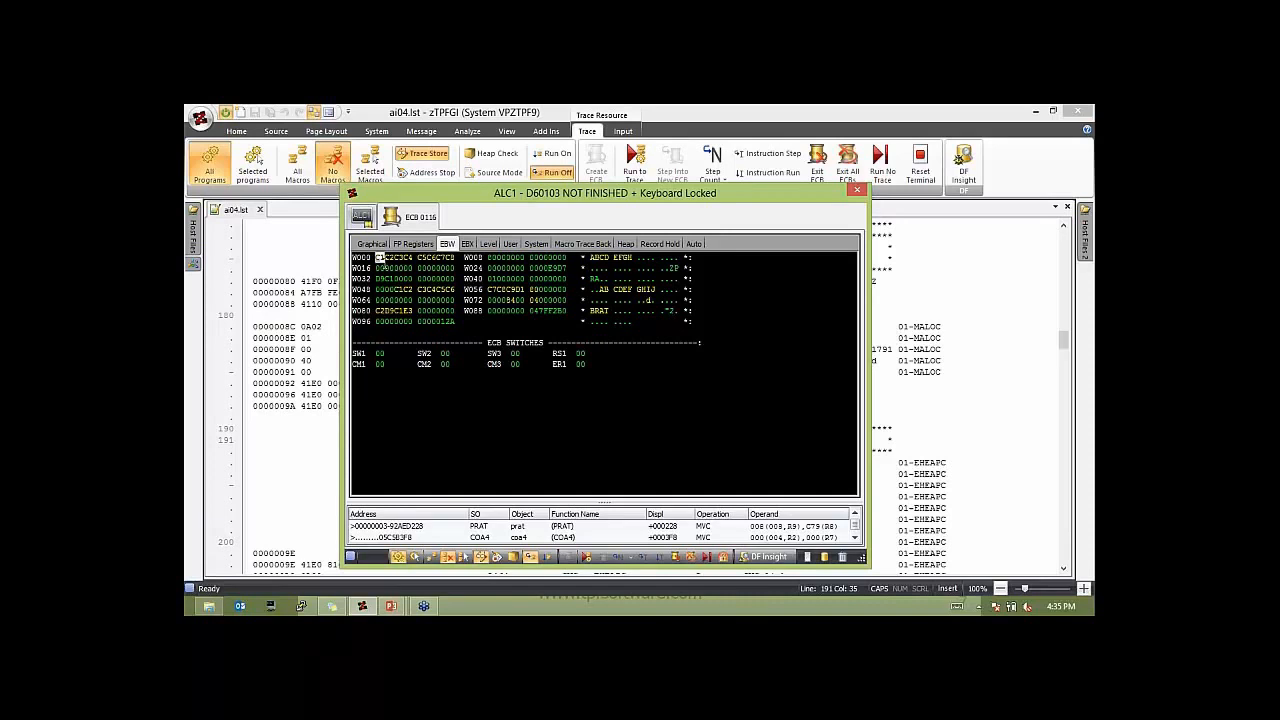
key(Return)
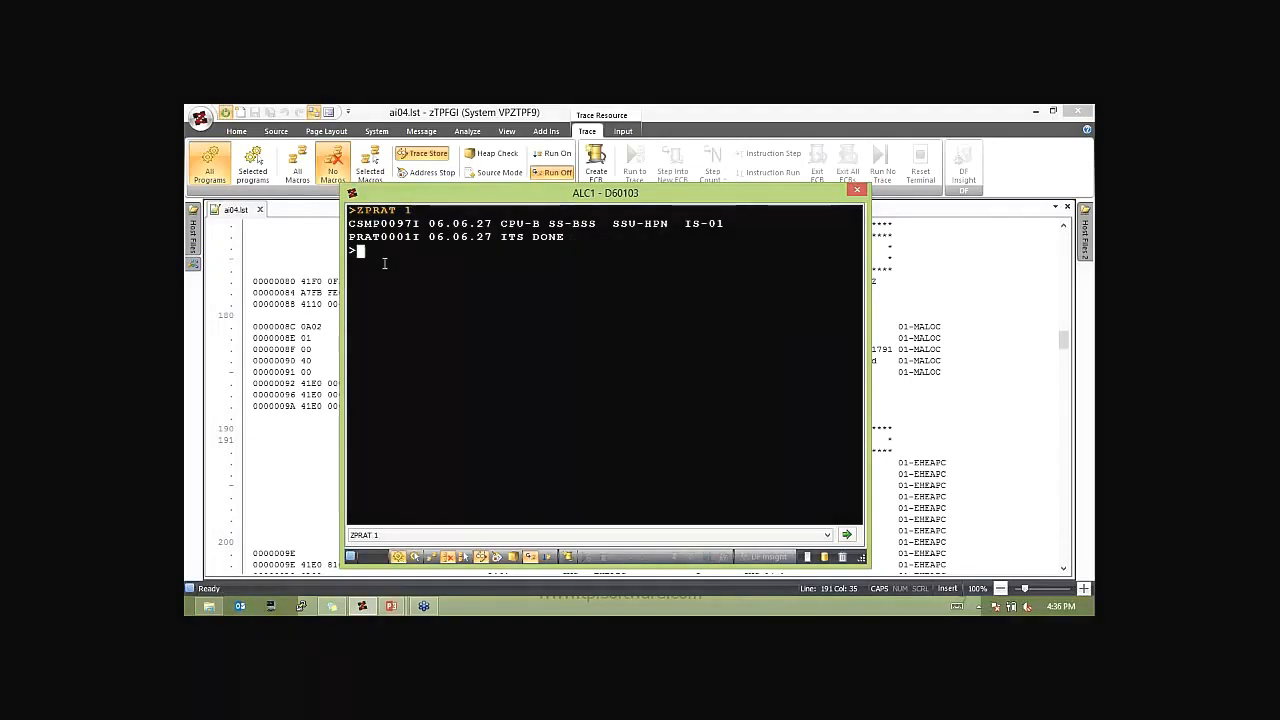
key(Escape)
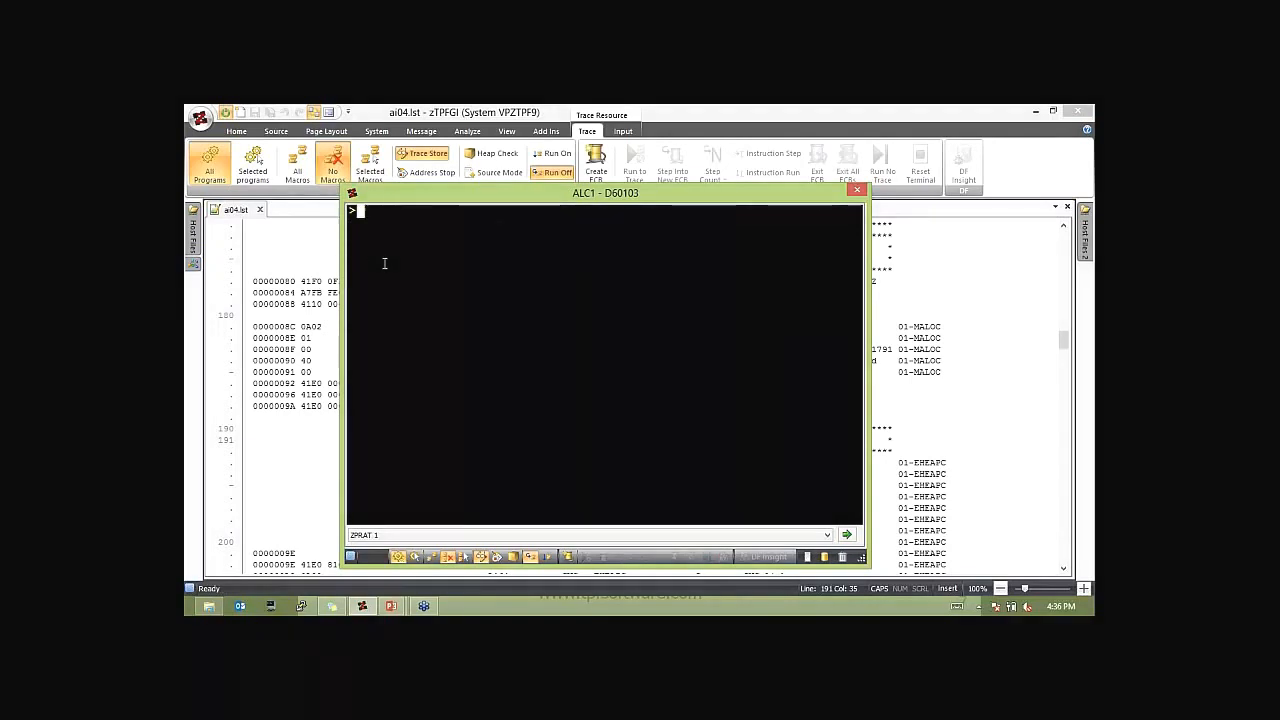
- Reopen the Trace Store options, change the mask to 7F and apply it, continuing despite the mismatch warning
click(430, 152)
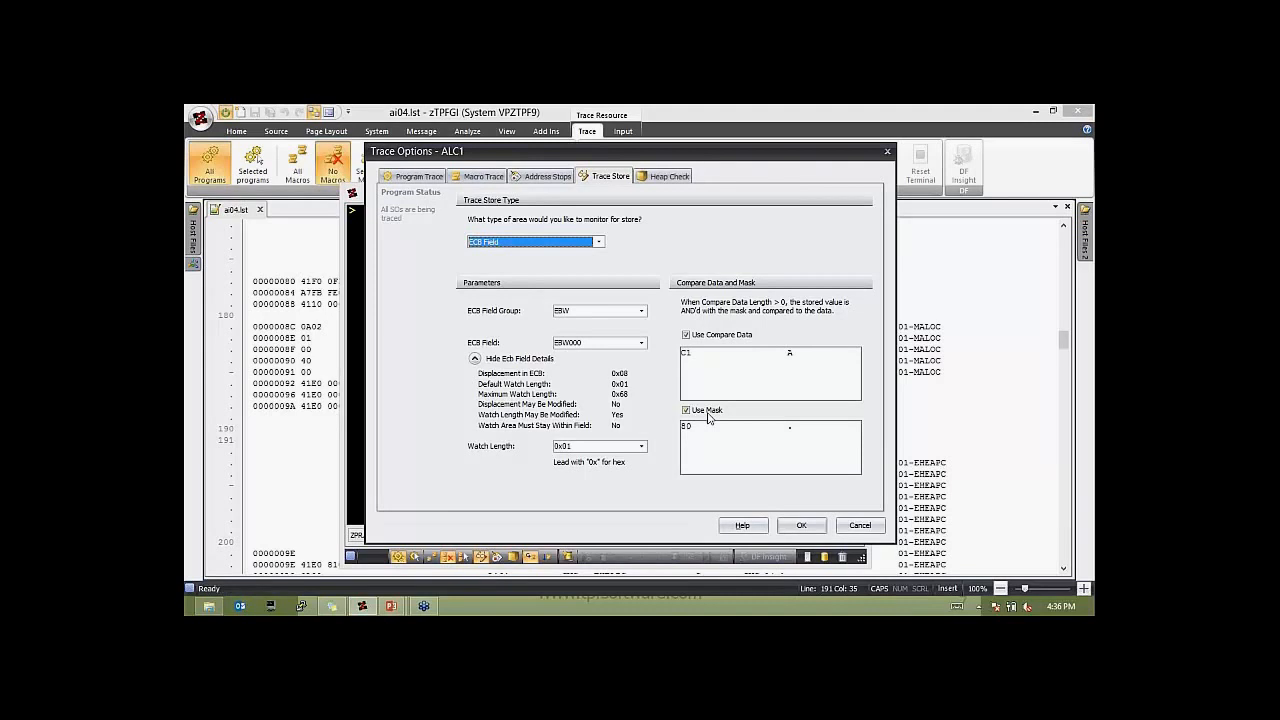
click(684, 428)
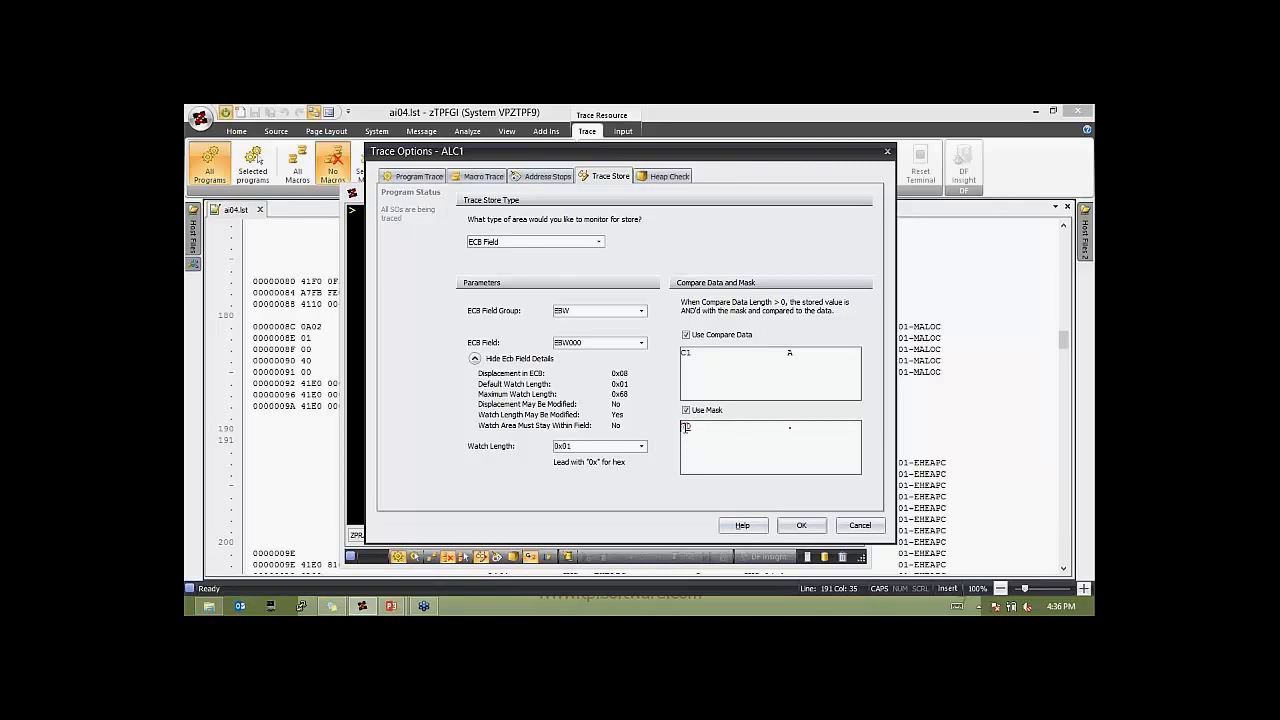
text(7F)
click(800, 527)
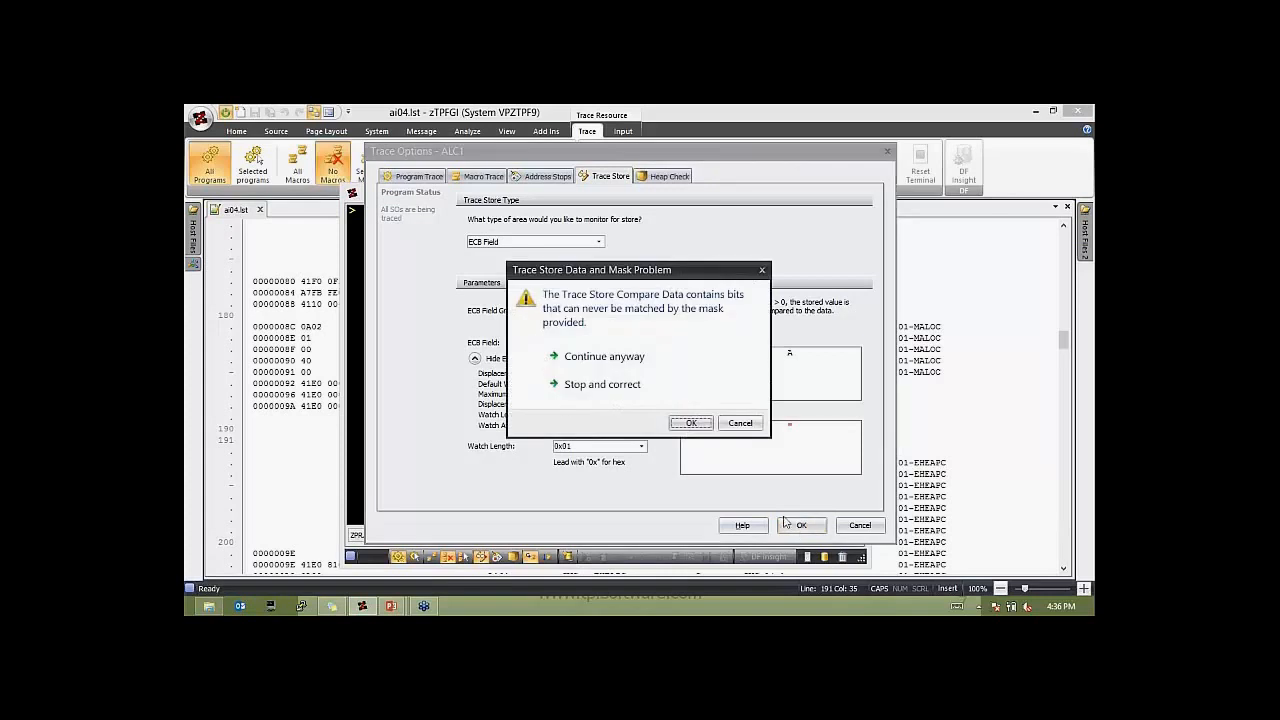
click(620, 366)
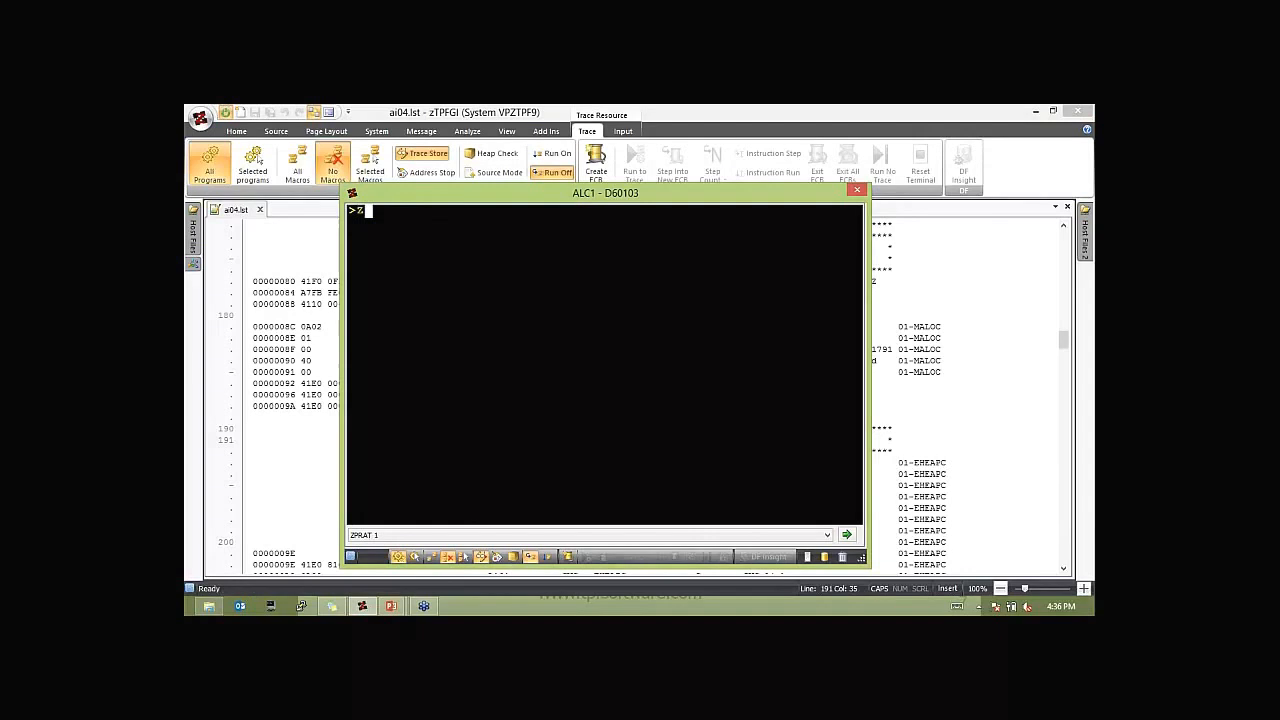
- Run ZPRAT 1 with the 7F mask active and display the EBW work area at the stop
text(ZPRAT 1)
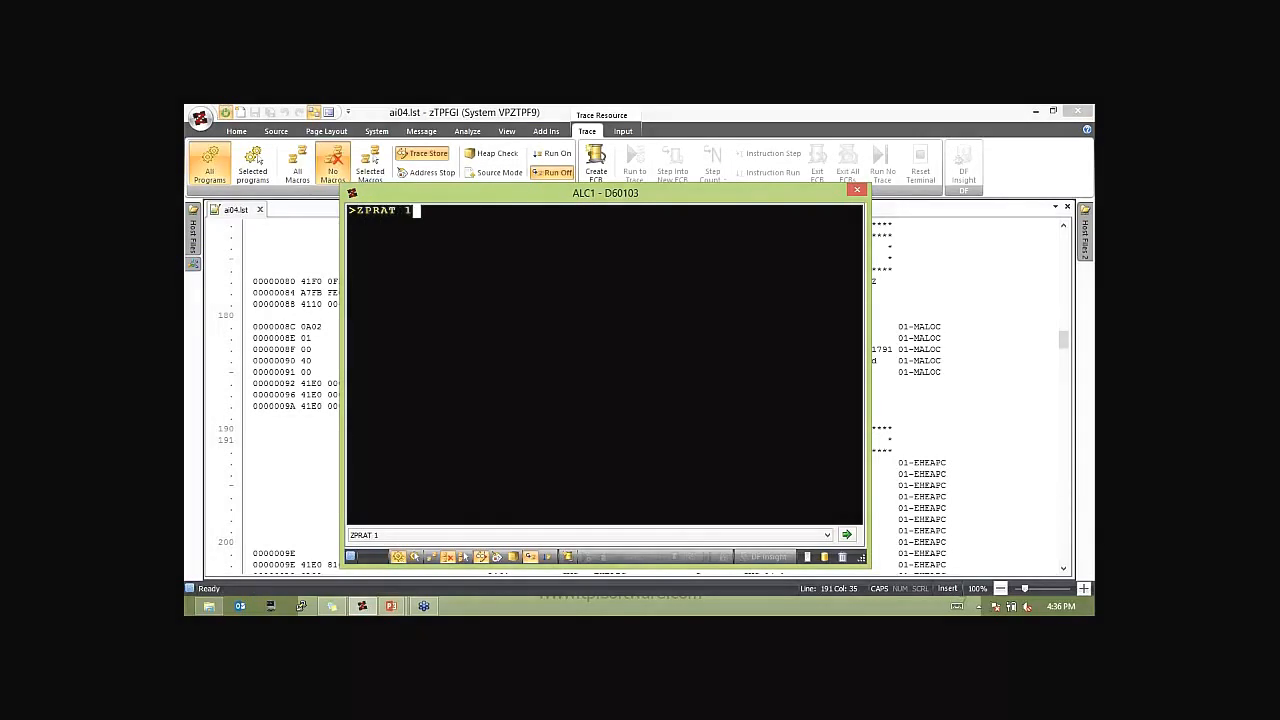
key(Return)
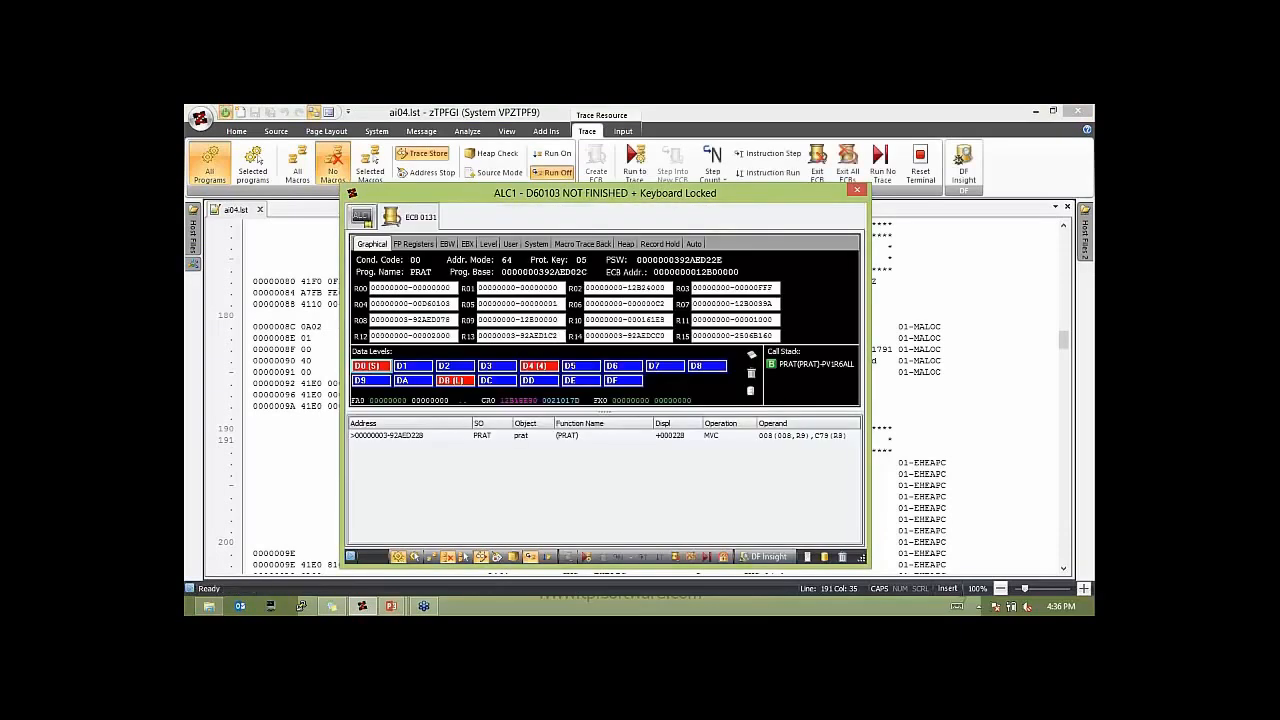
click(447, 245)
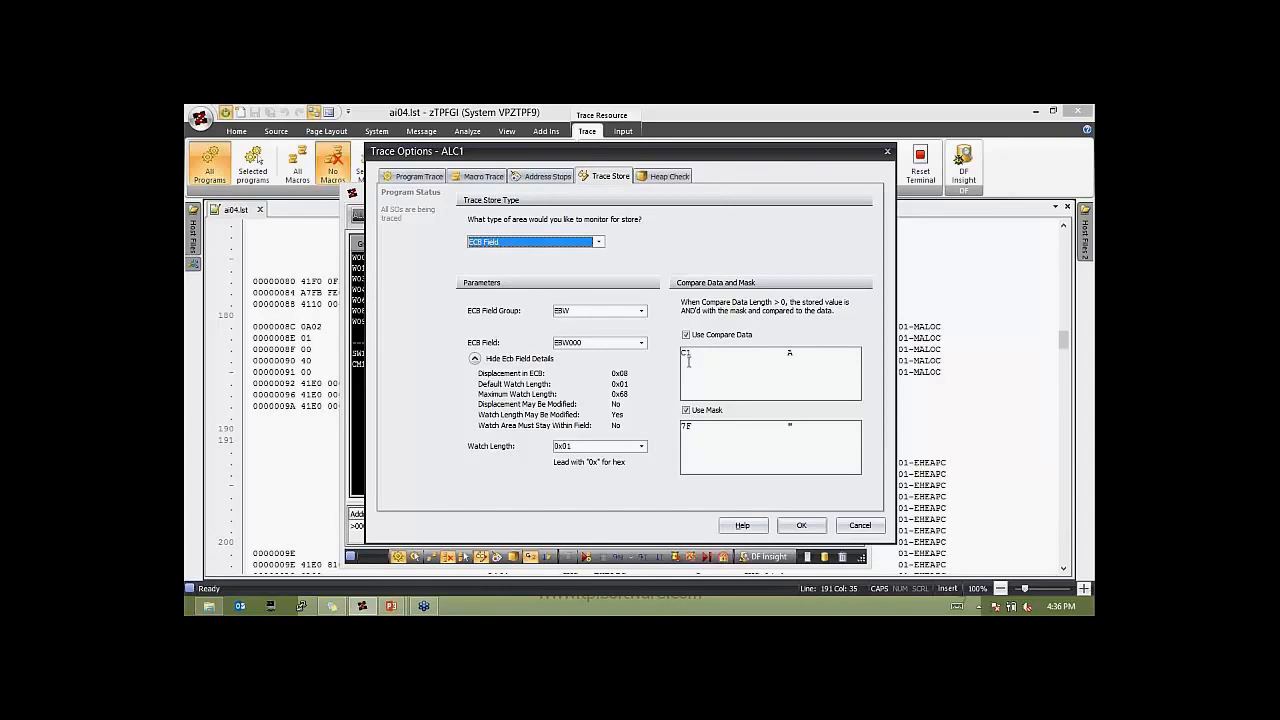
- Reapply the open Trace Store options, continuing despite the mask warning, and resume the stopped program
click(818, 527)
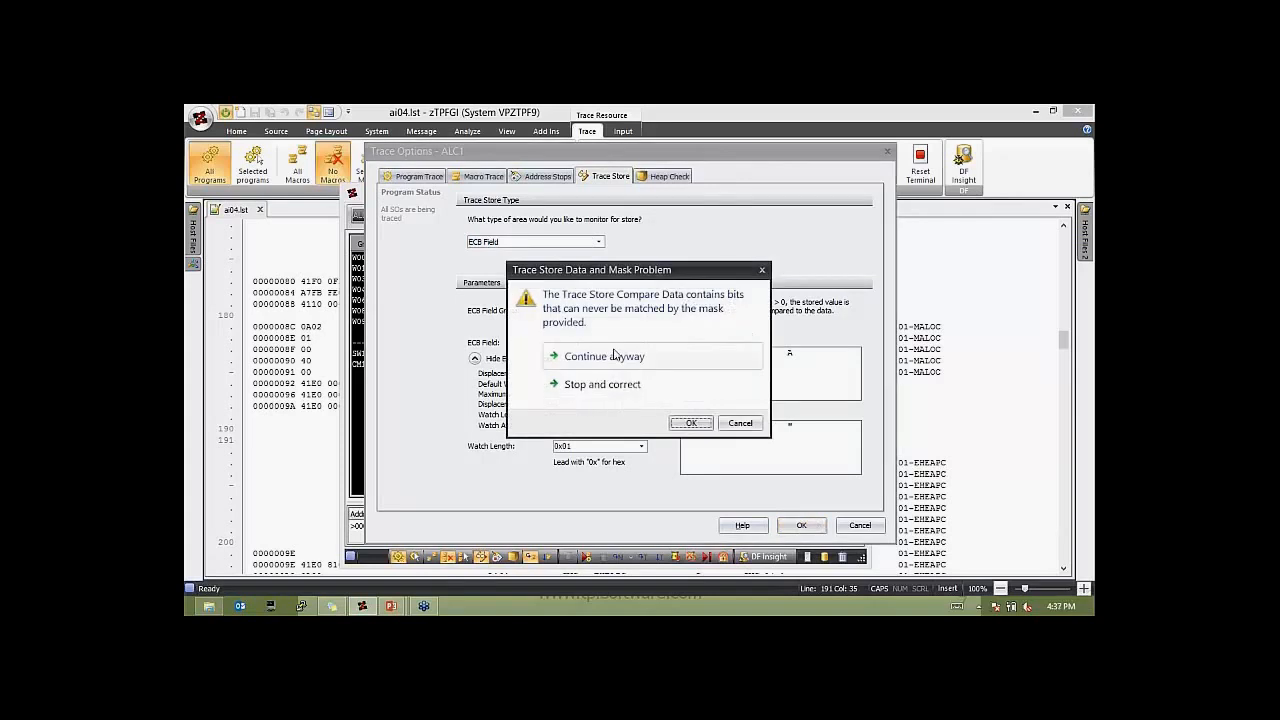
click(613, 356)
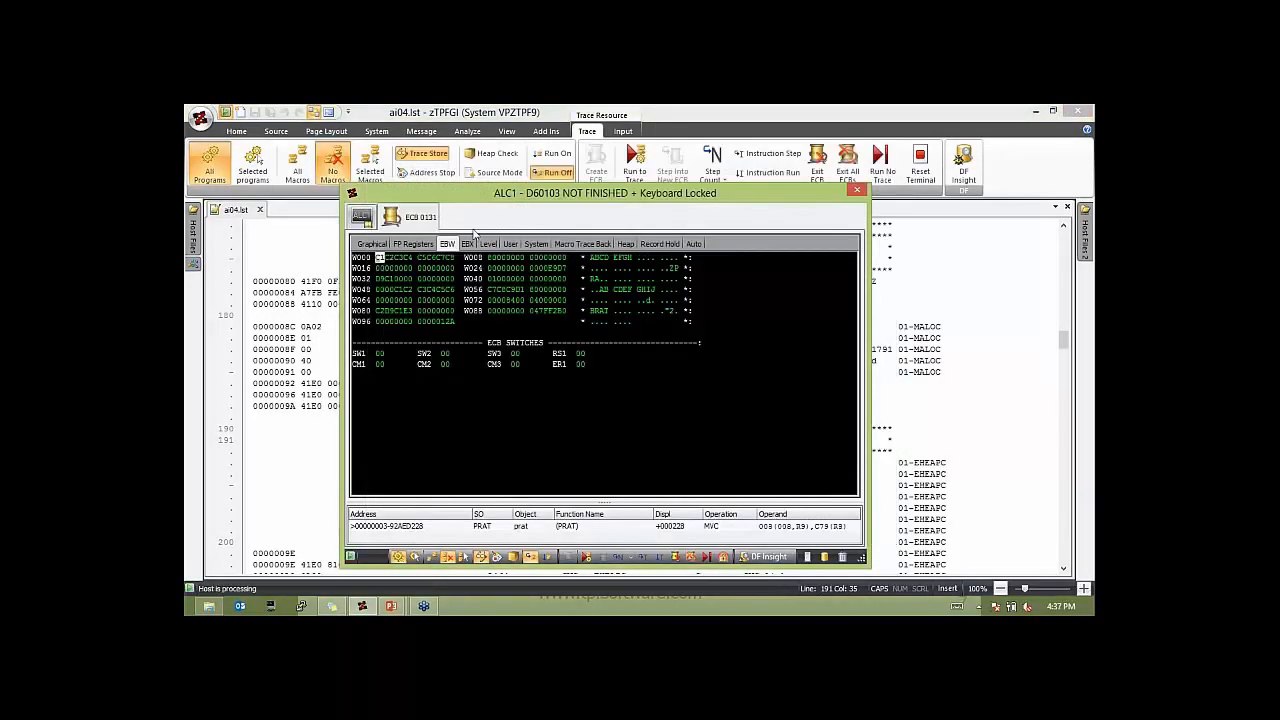
key(F5)
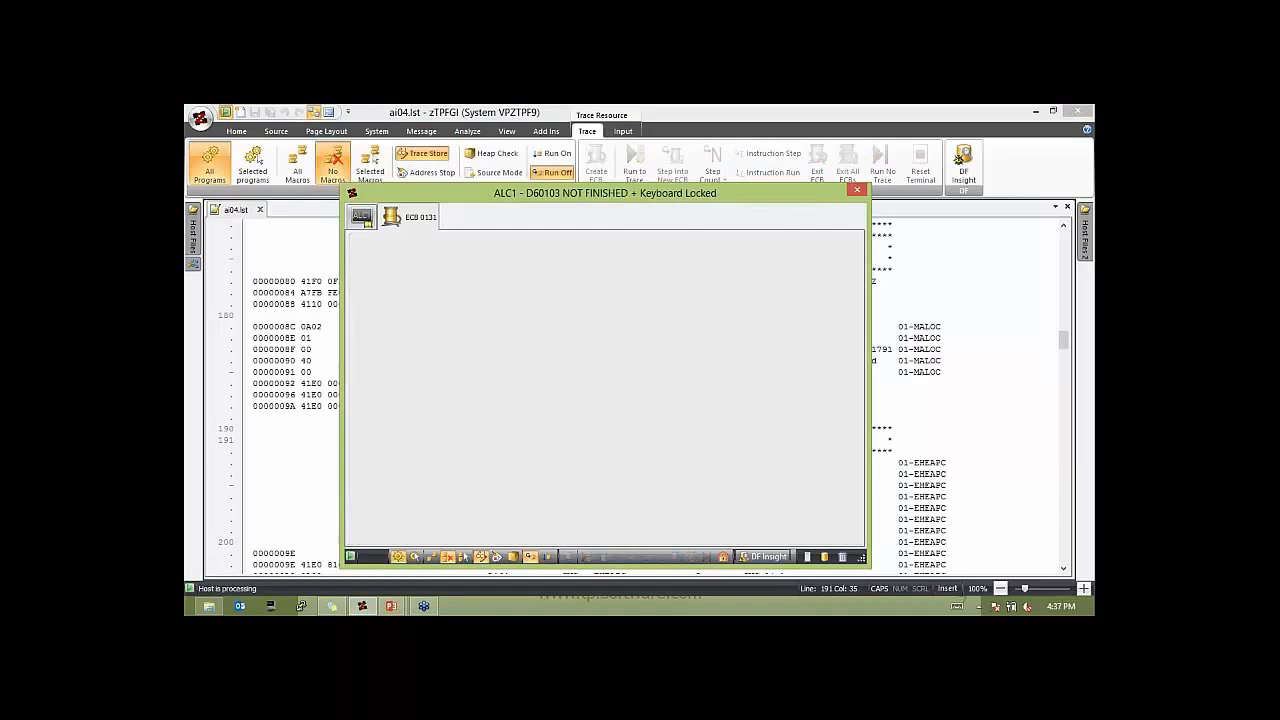
- Clear the terminal and set the Trace Store compare data to 80, choosing to continue anyway with the 7F mask
key(Escape)
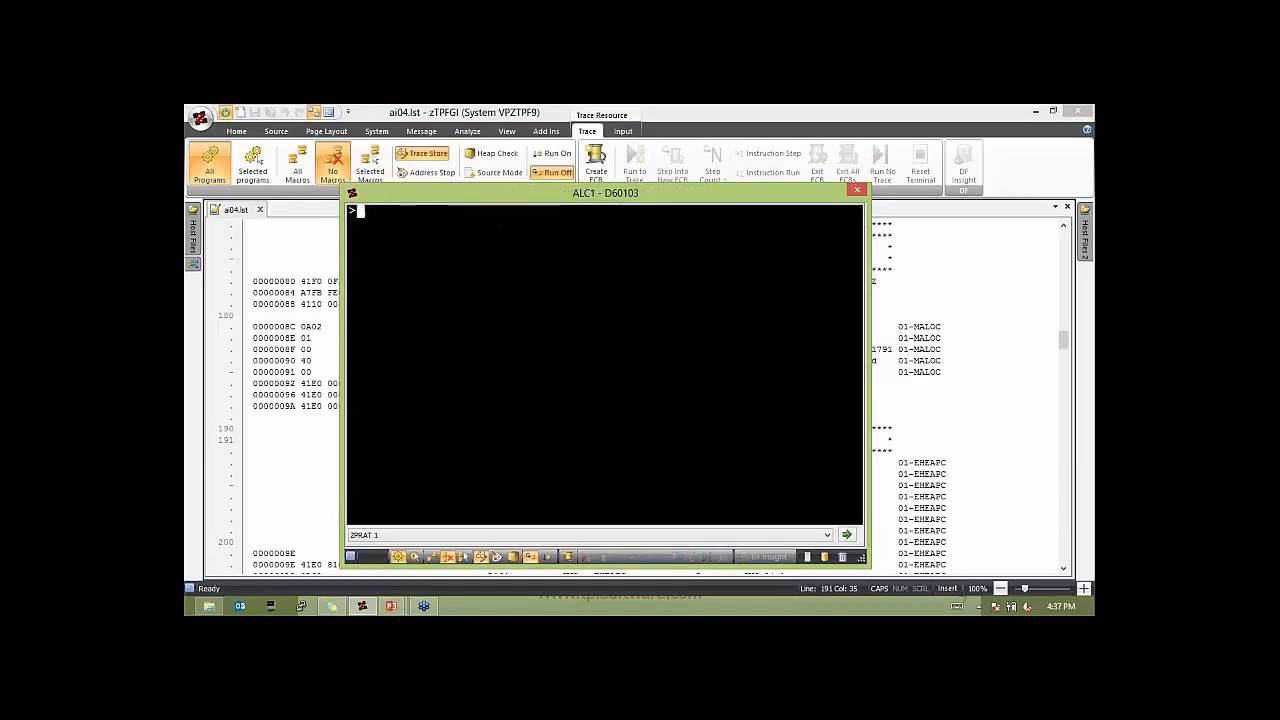
click(441, 157)
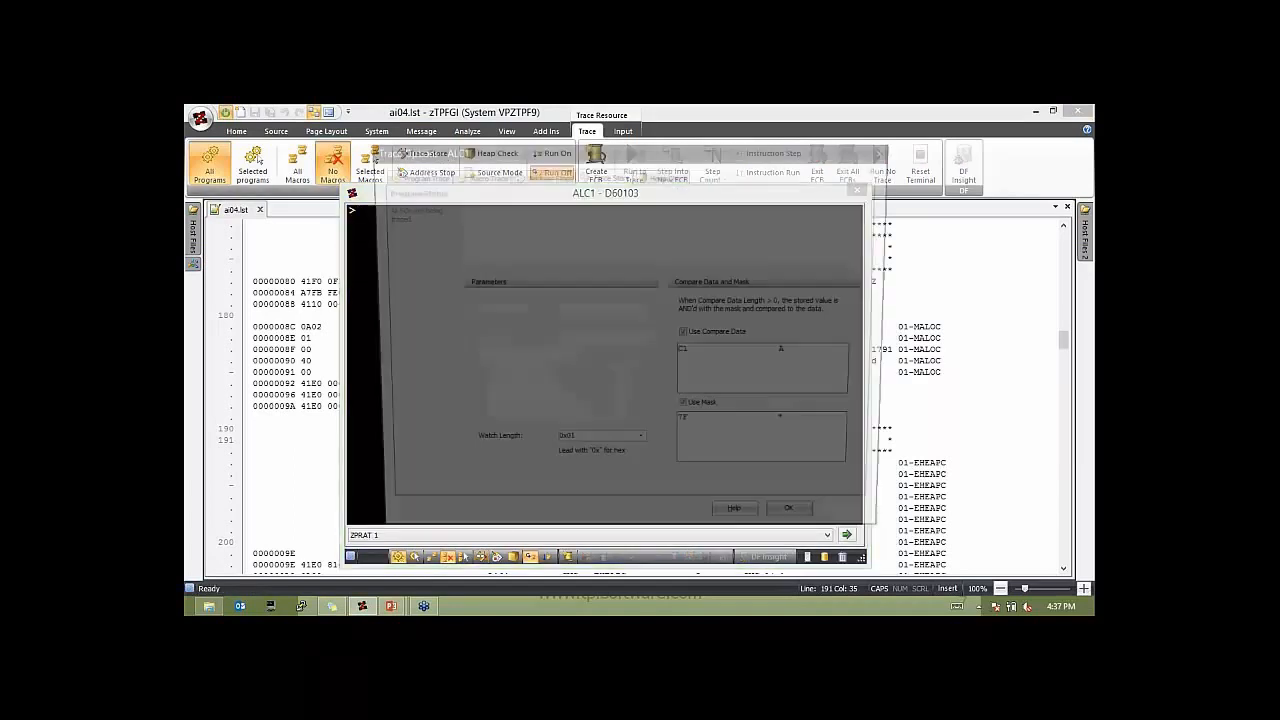
click(685, 353)
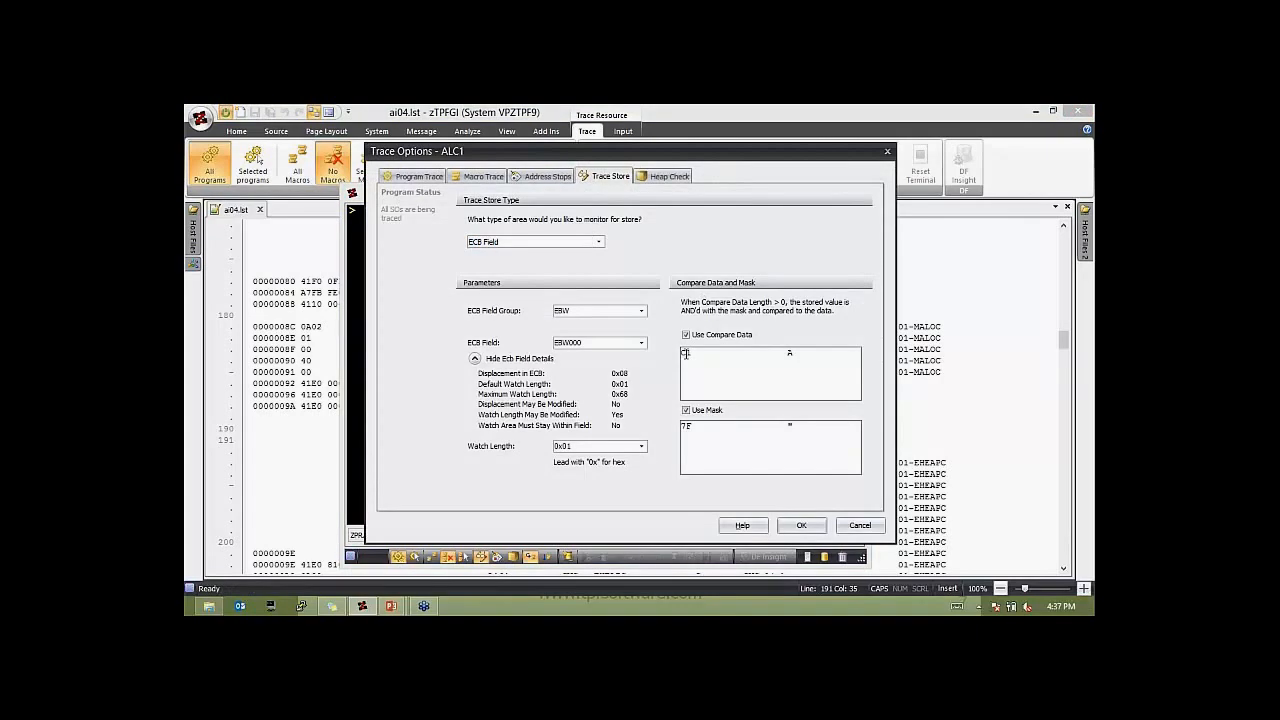
text(80)
click(818, 527)
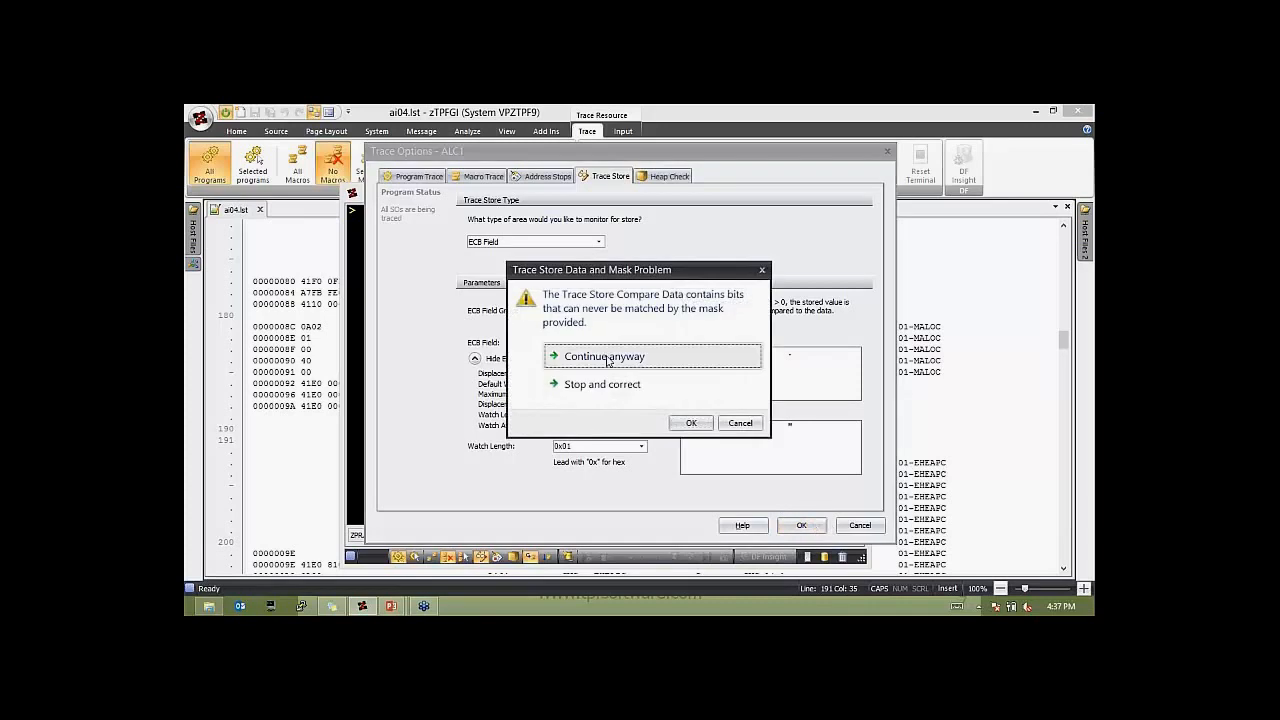
click(603, 356)
- Run ZPRAT 1 with compare data 80 active and display the EBW work area at the stop
text(Z)
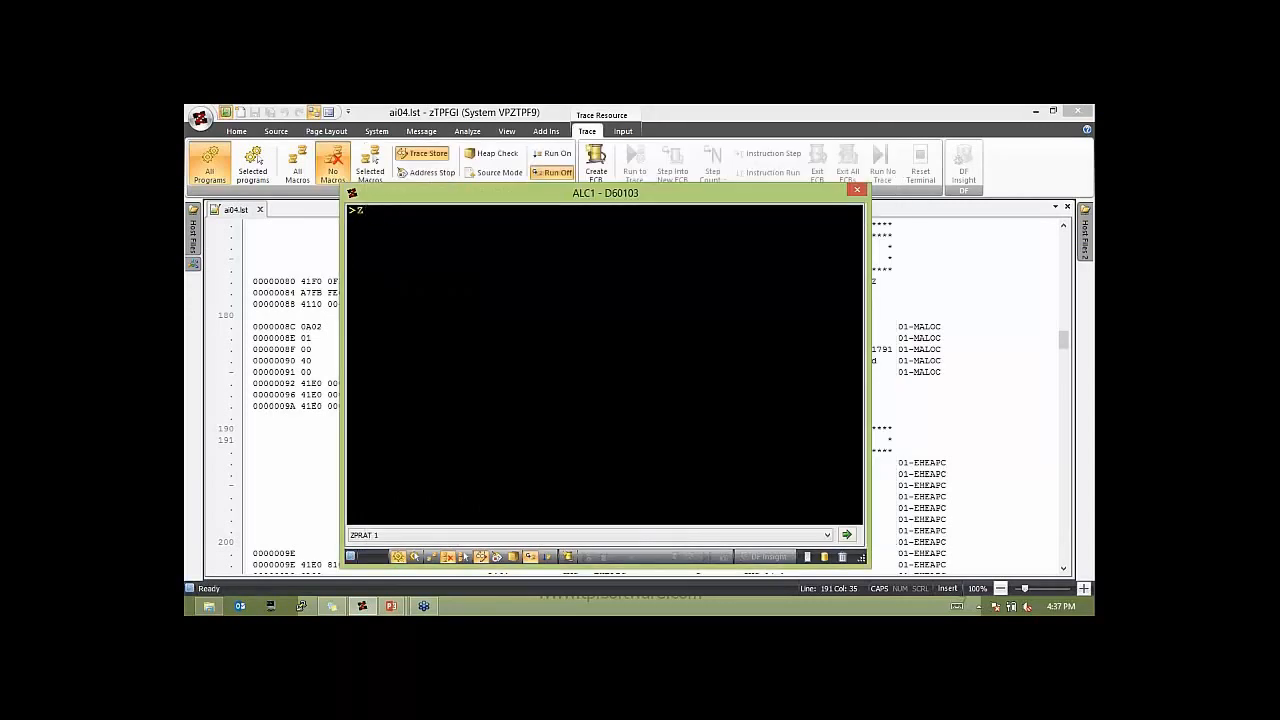
text(PRAT )
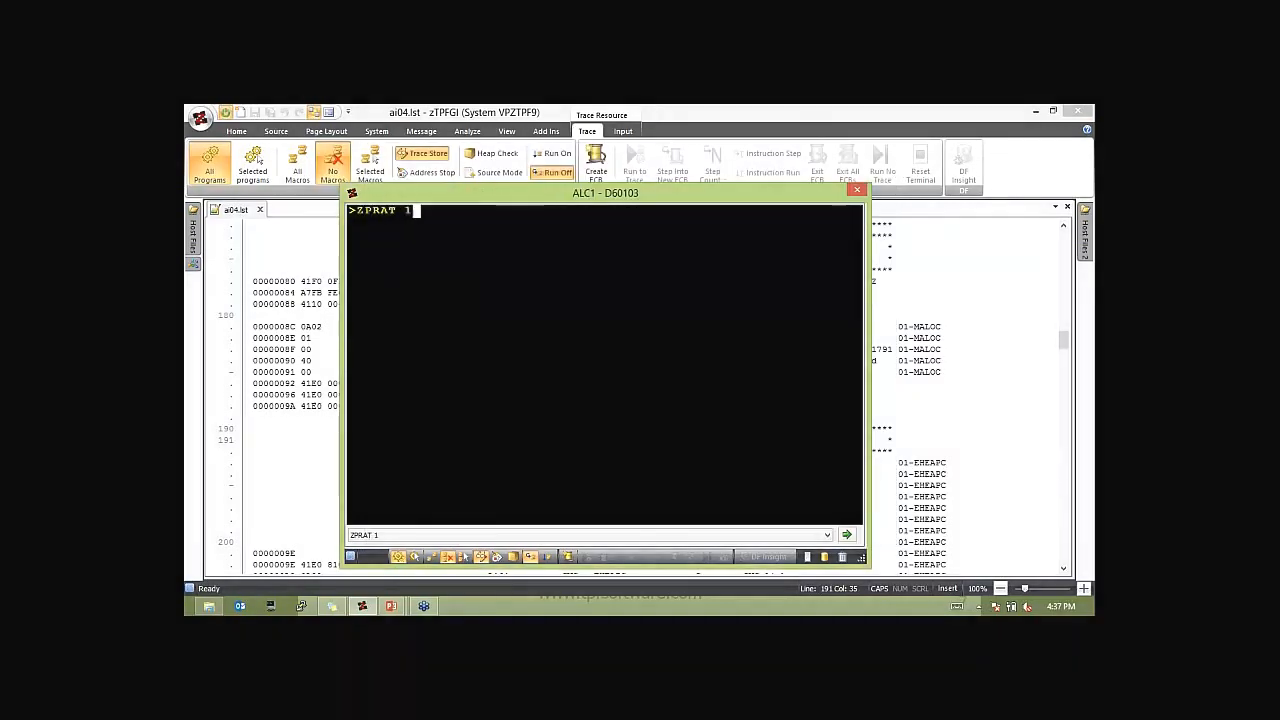
text(1)
key(Return)
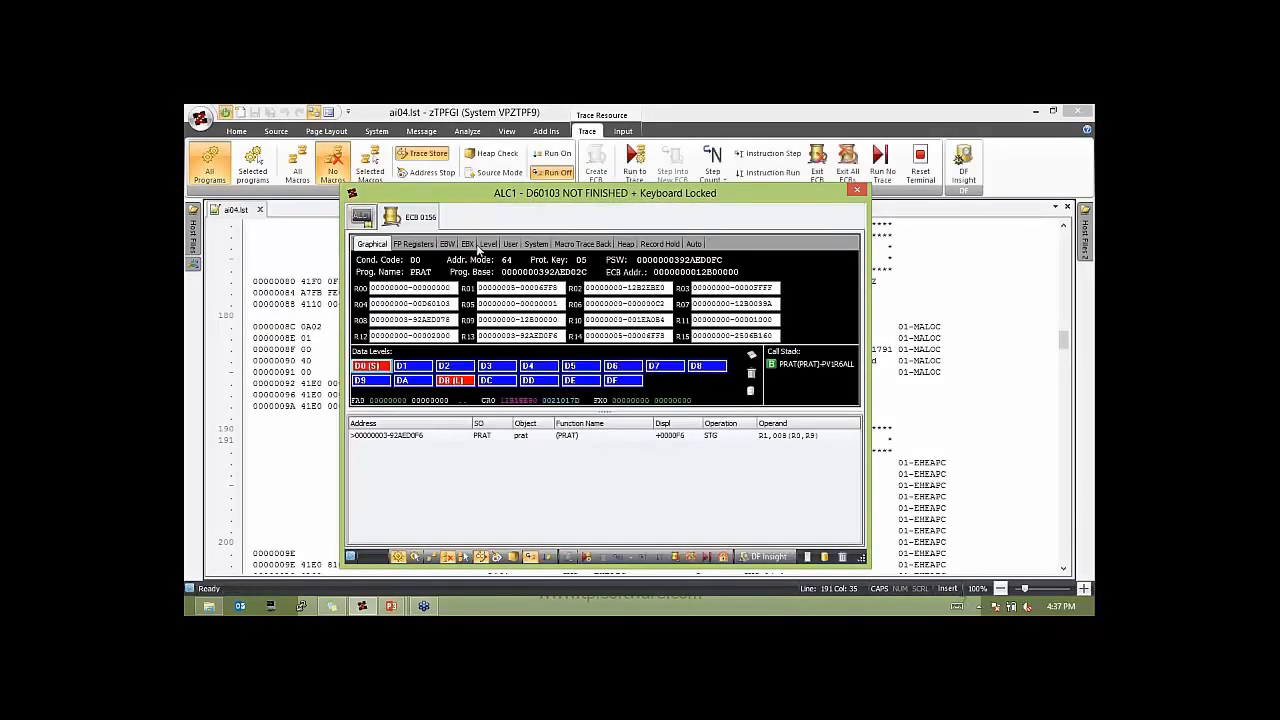
click(447, 244)
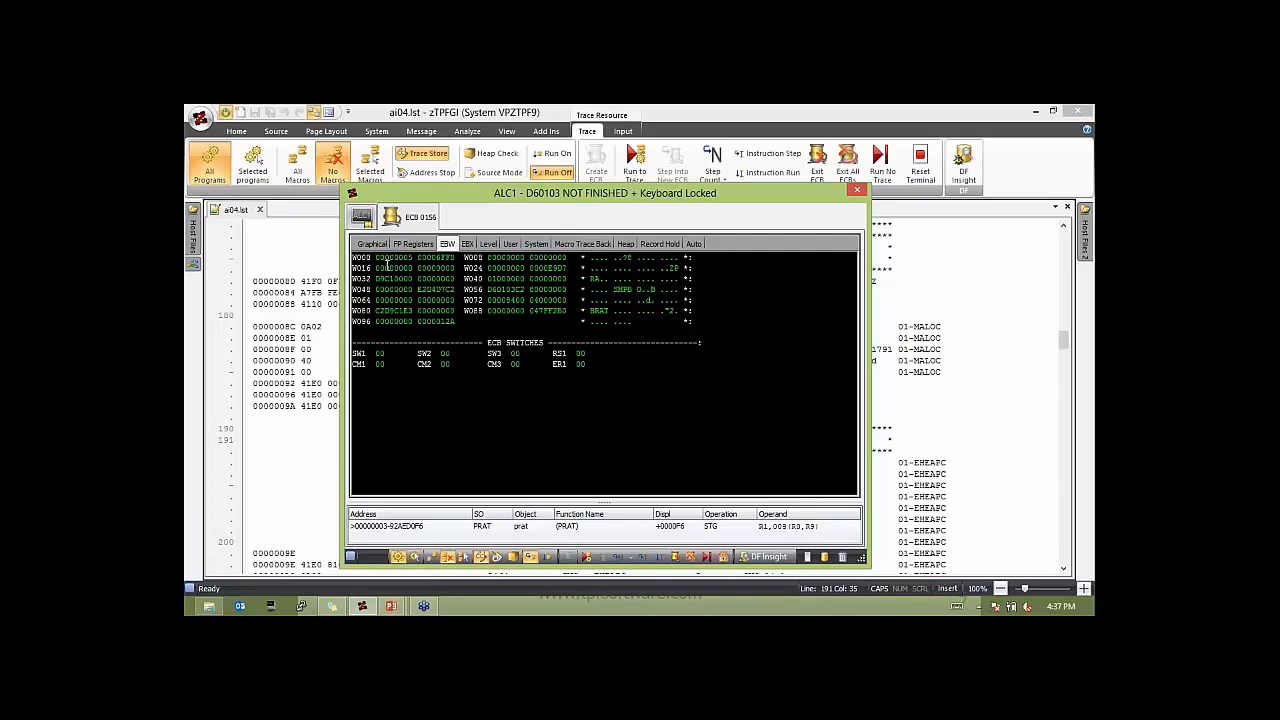
- Resume the traced program from stop to stop until it finishes, and clear the terminal
key(F5)
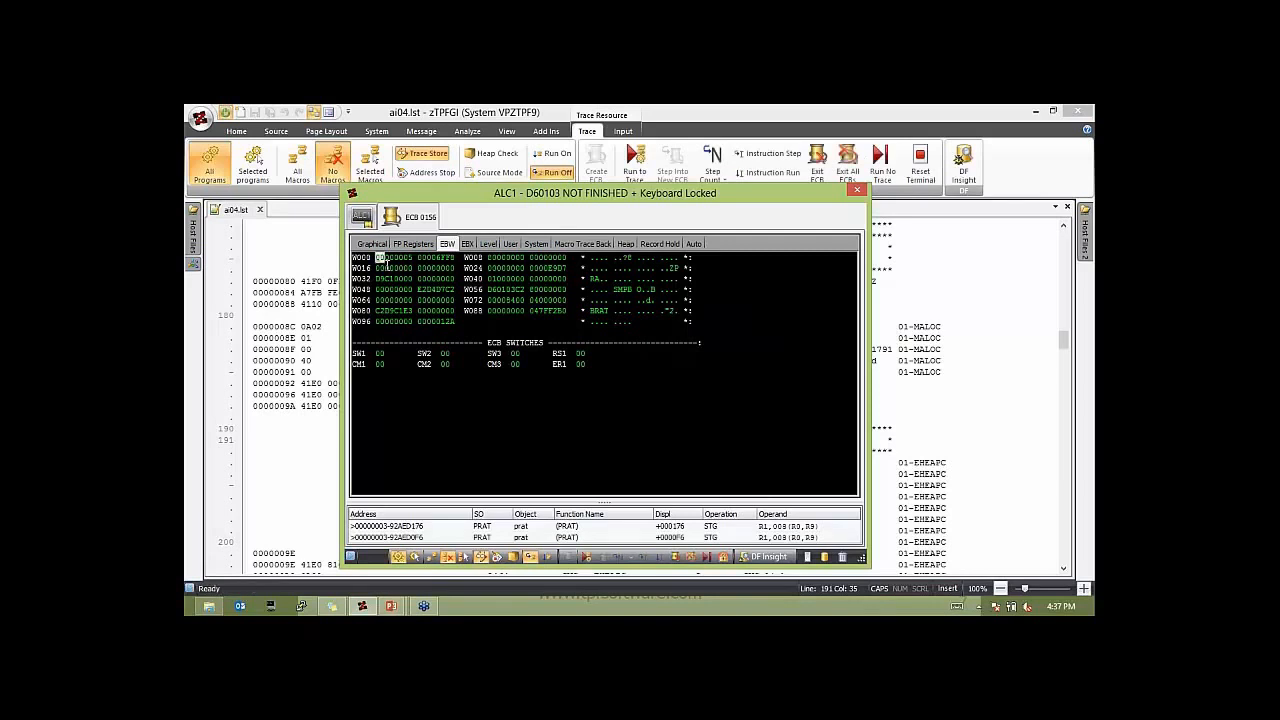
key(F5)
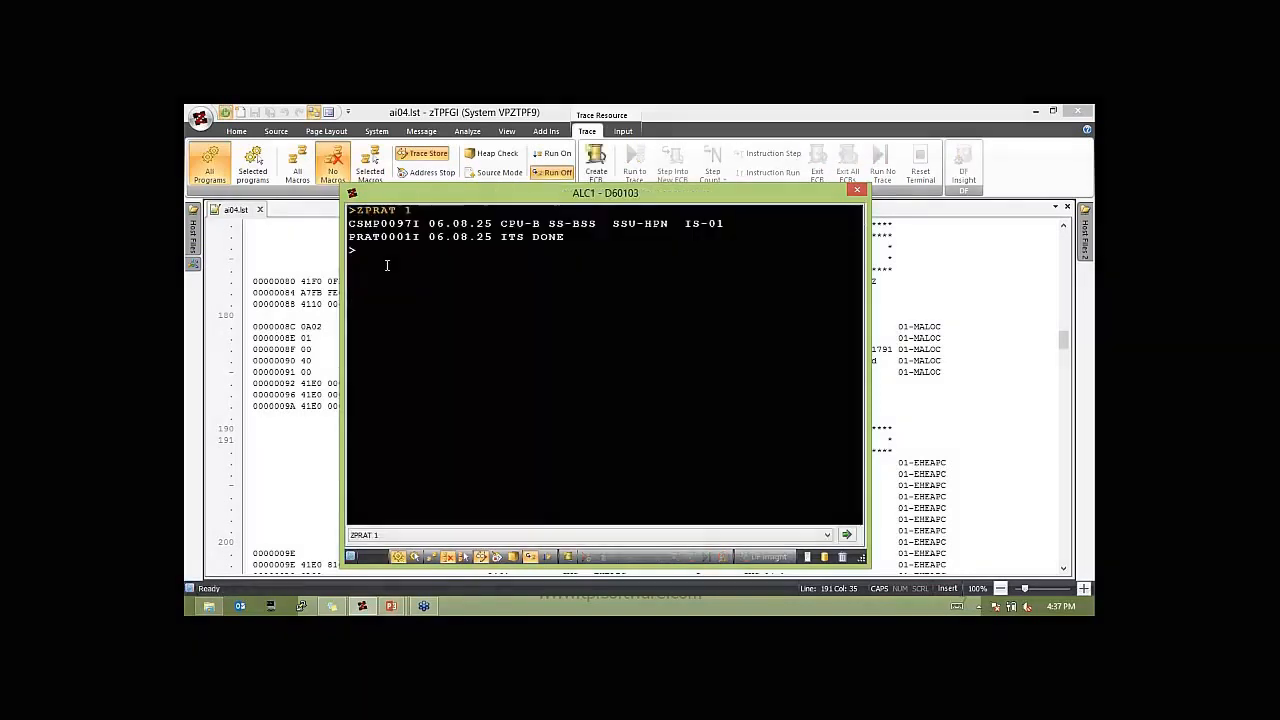
key(Escape)
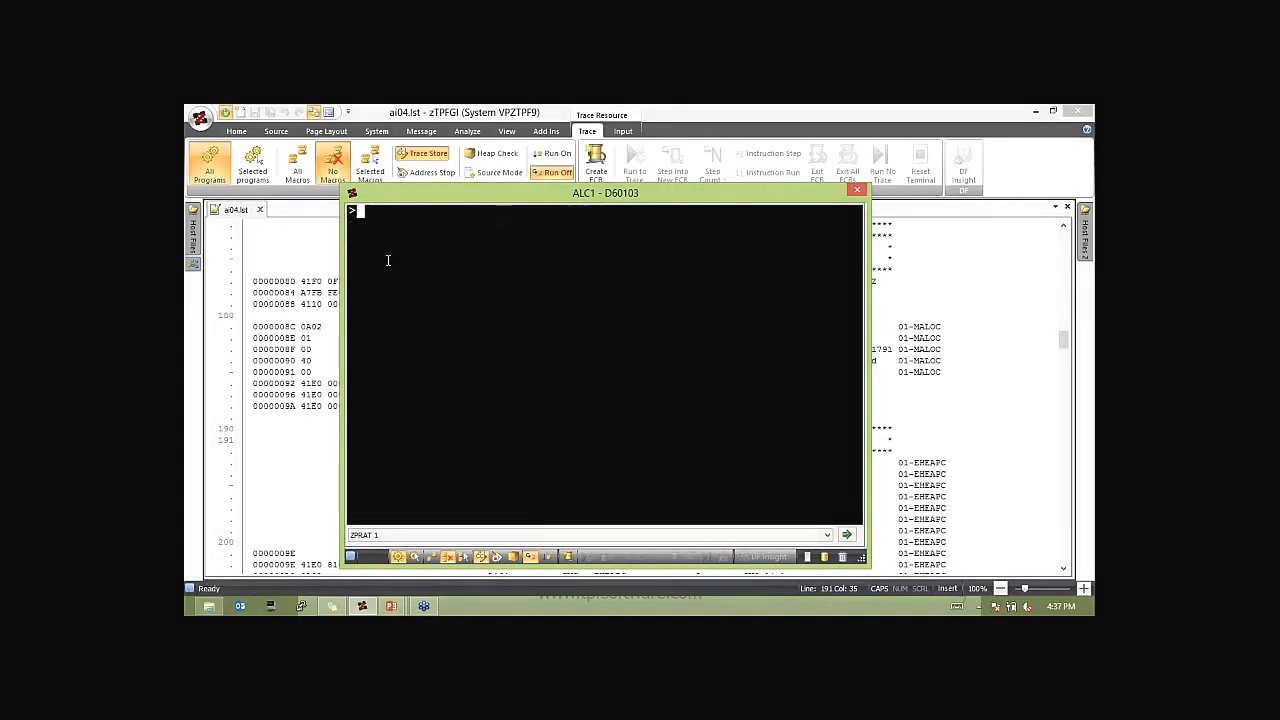
- Review and reapply the Trace Store options, choosing to continue anyway, and switch to the PowerPoint slide show
click(433, 158)
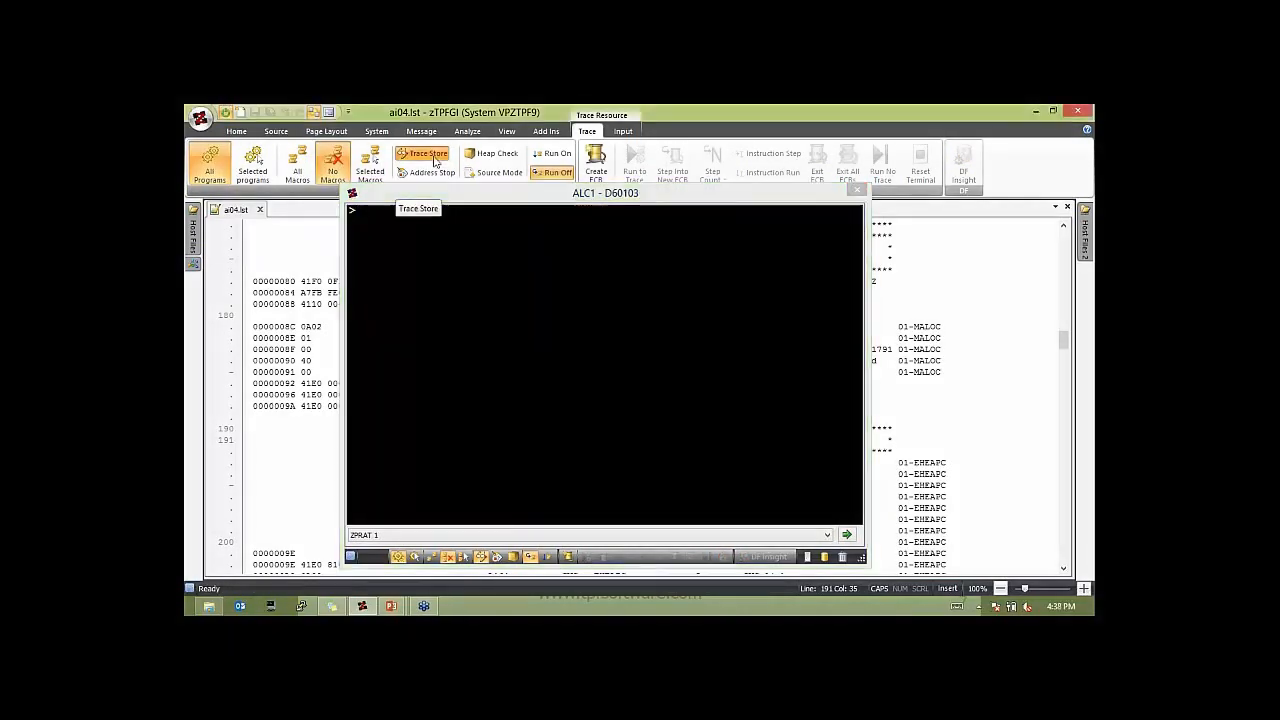
click(435, 160)
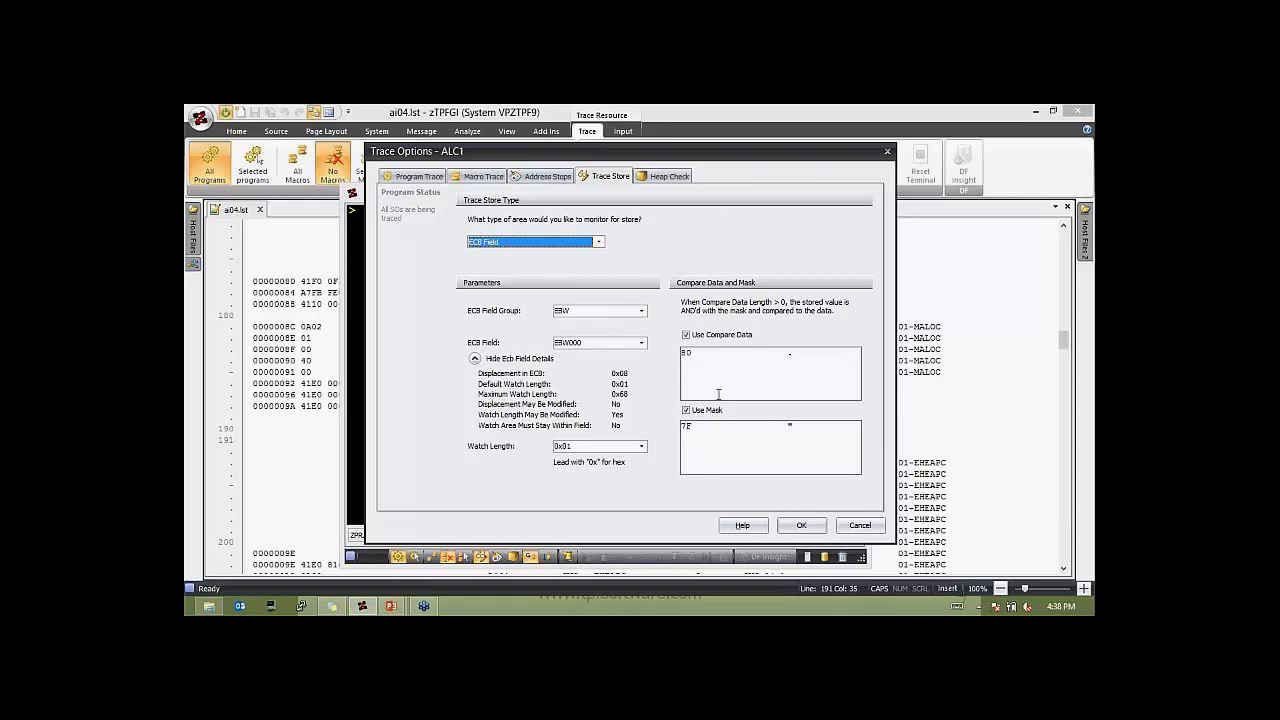
click(790, 529)
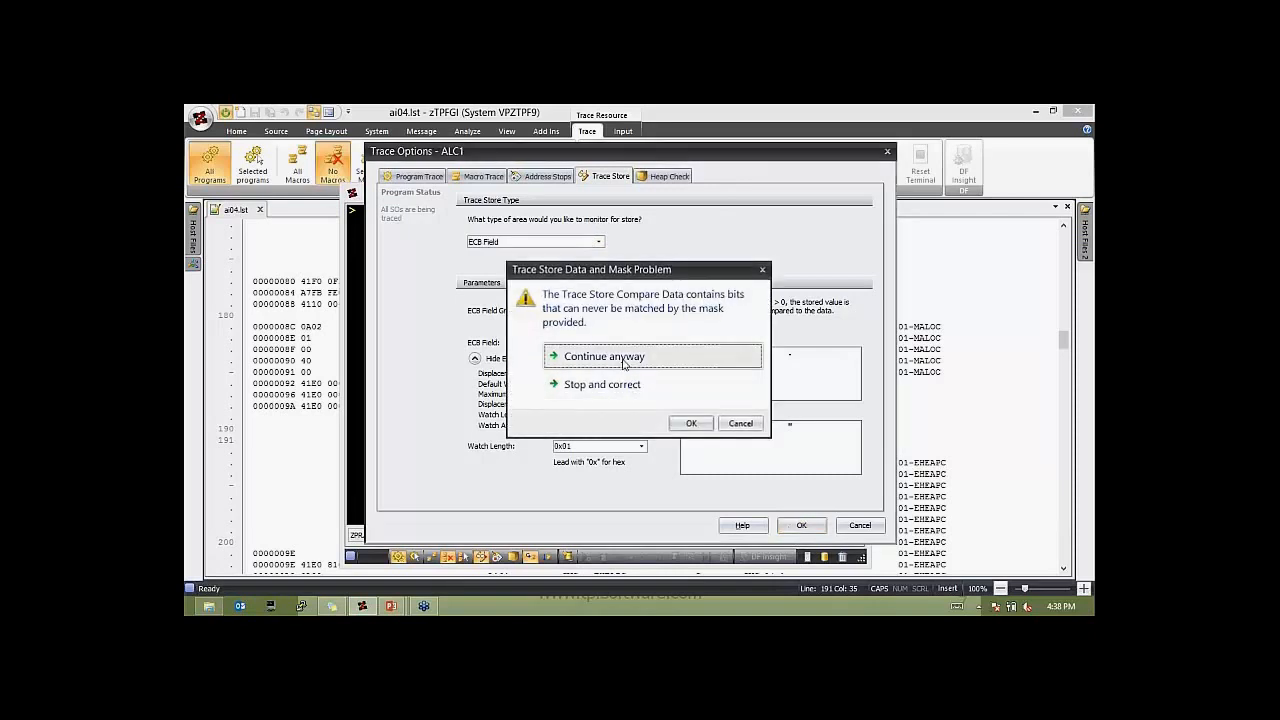
click(624, 364)
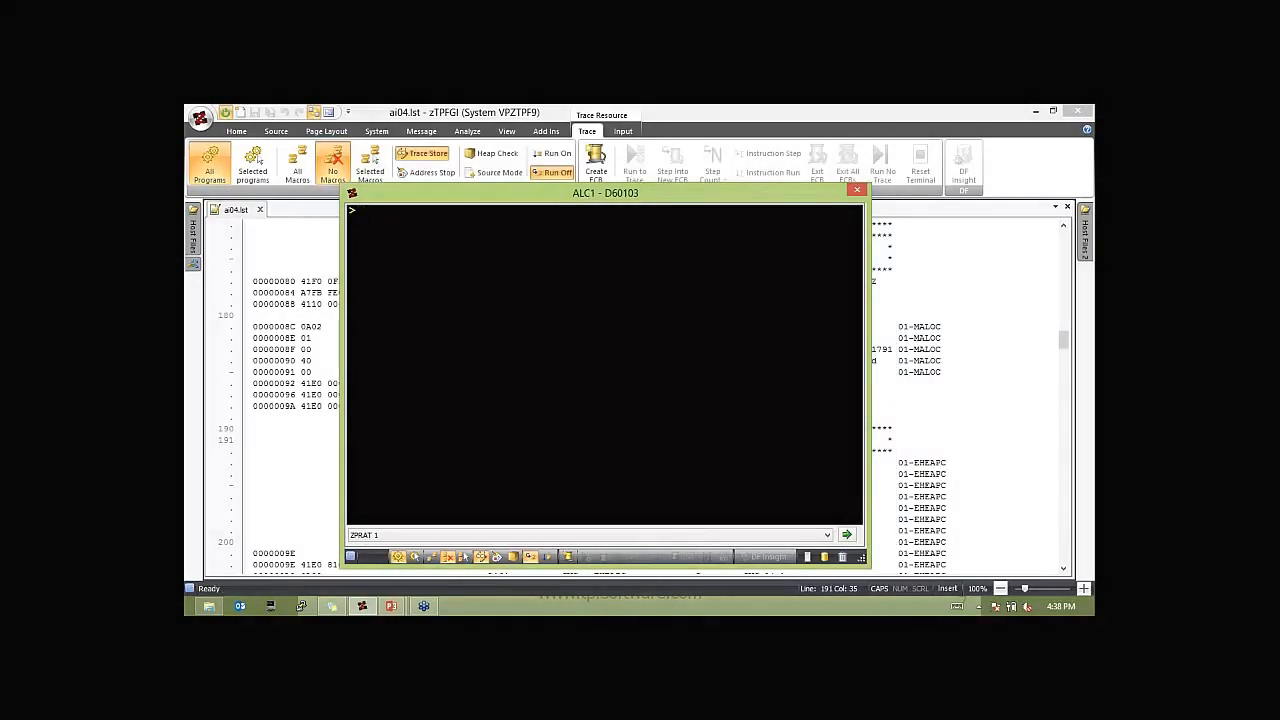
key(alt+Tab)
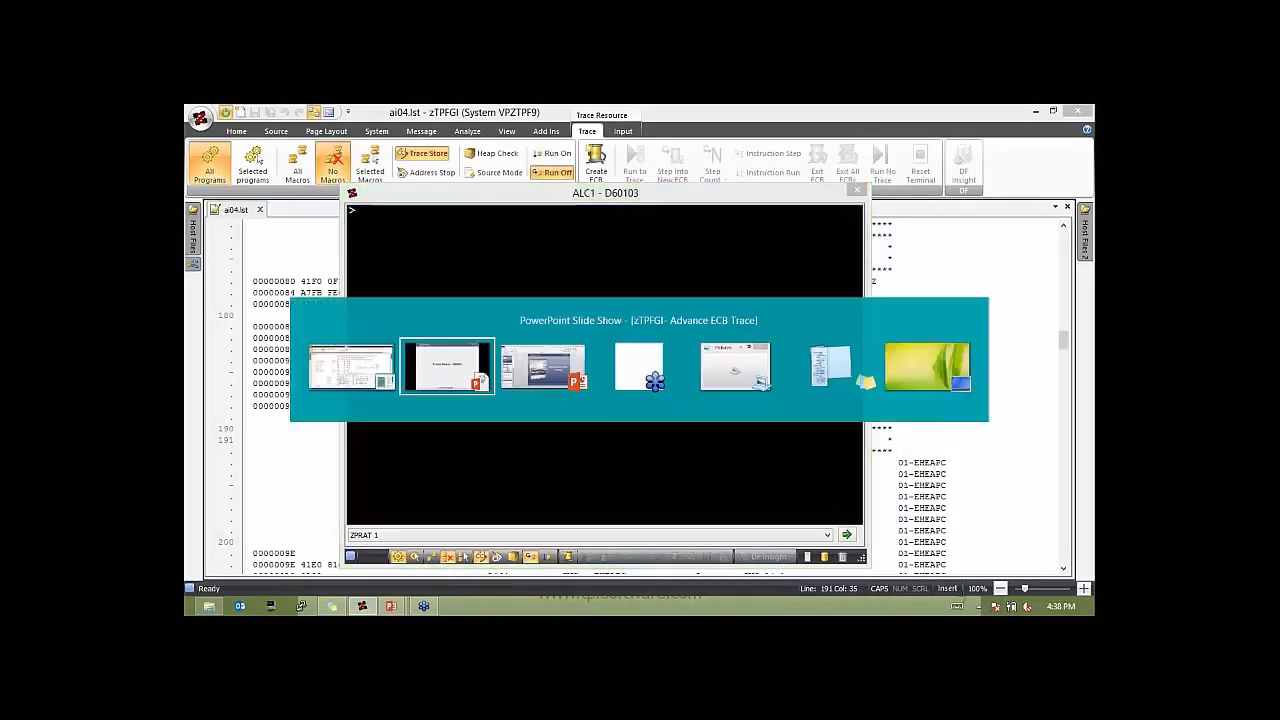